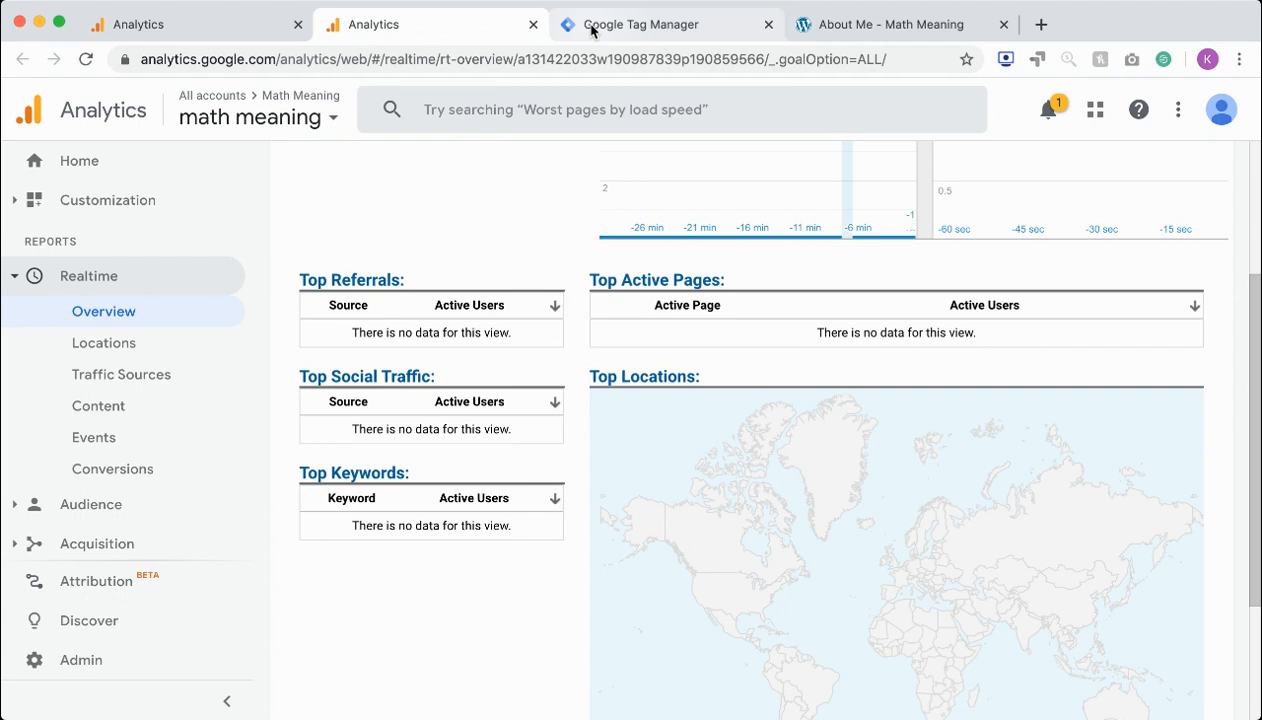
Review the Realtime Overview report for the math meaning view
scroll(465, 275, "up", 3)
scroll(468, 276, "up", 1)
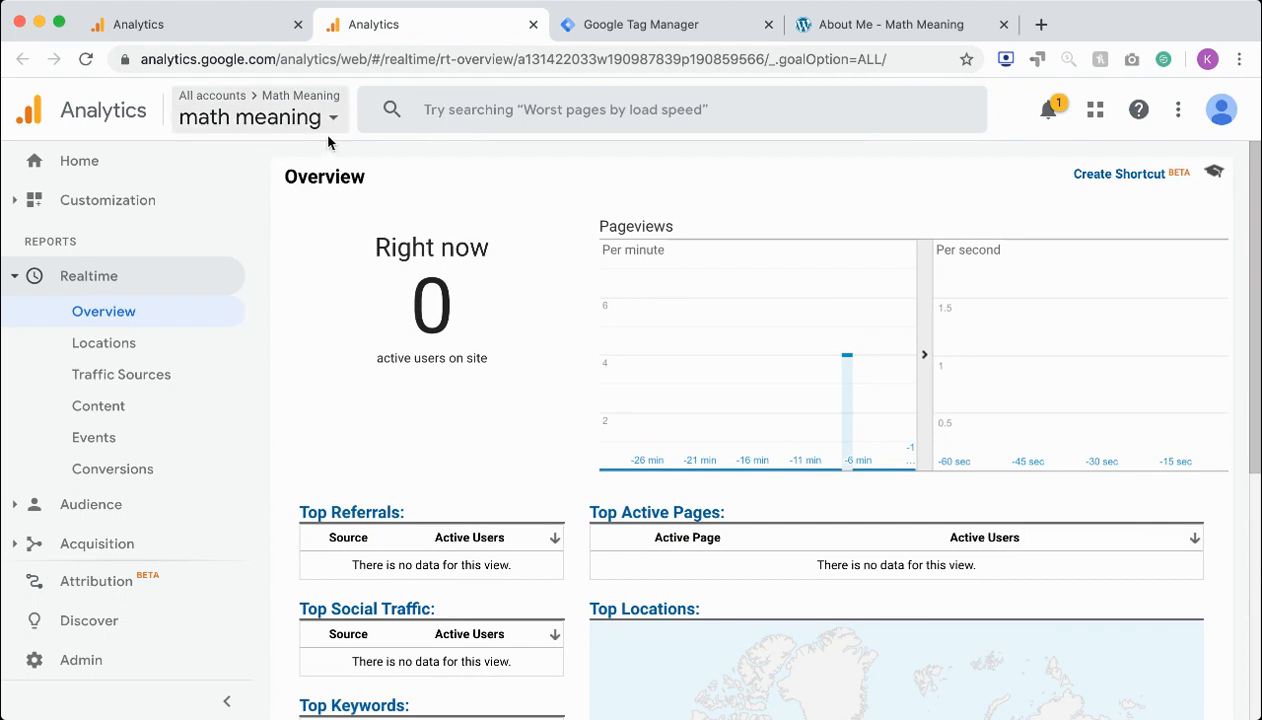
scroll(354, 466, "down", 3)
scroll(354, 466, "down", 4)
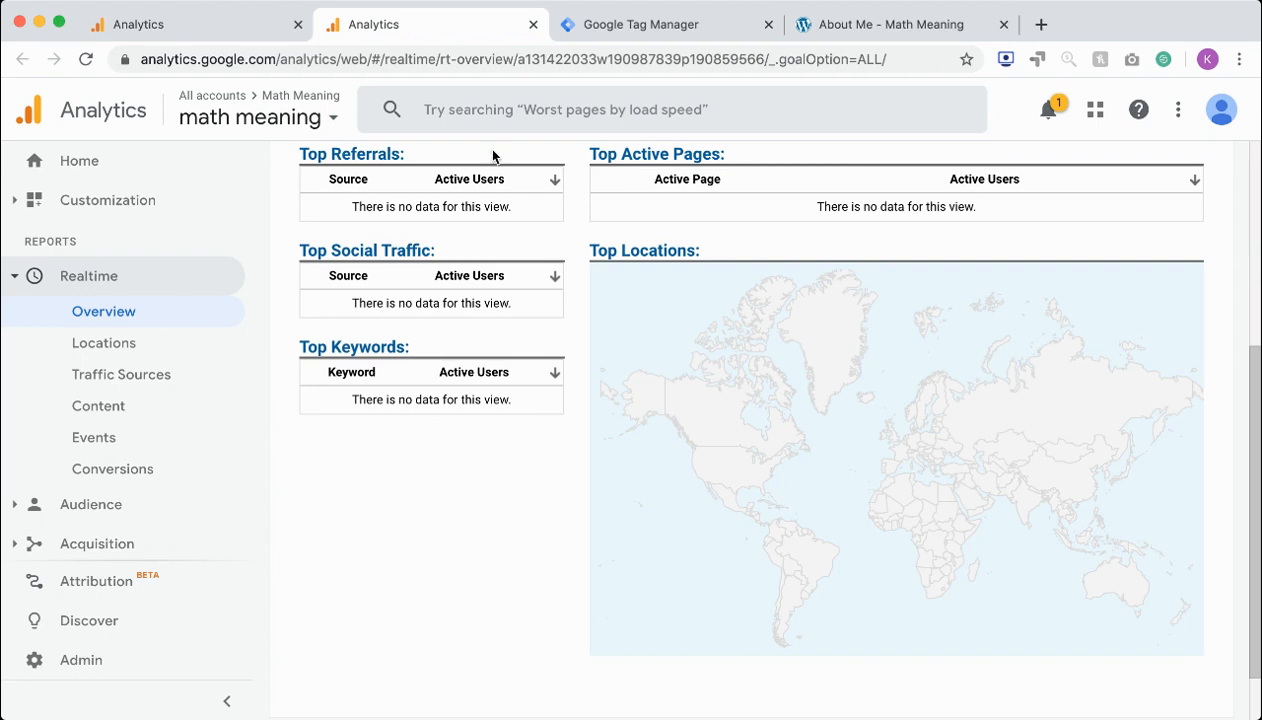
Switch to Google Tag Manager and open the form tag to review its event parameters and firing trigger
left_click(575, 37)
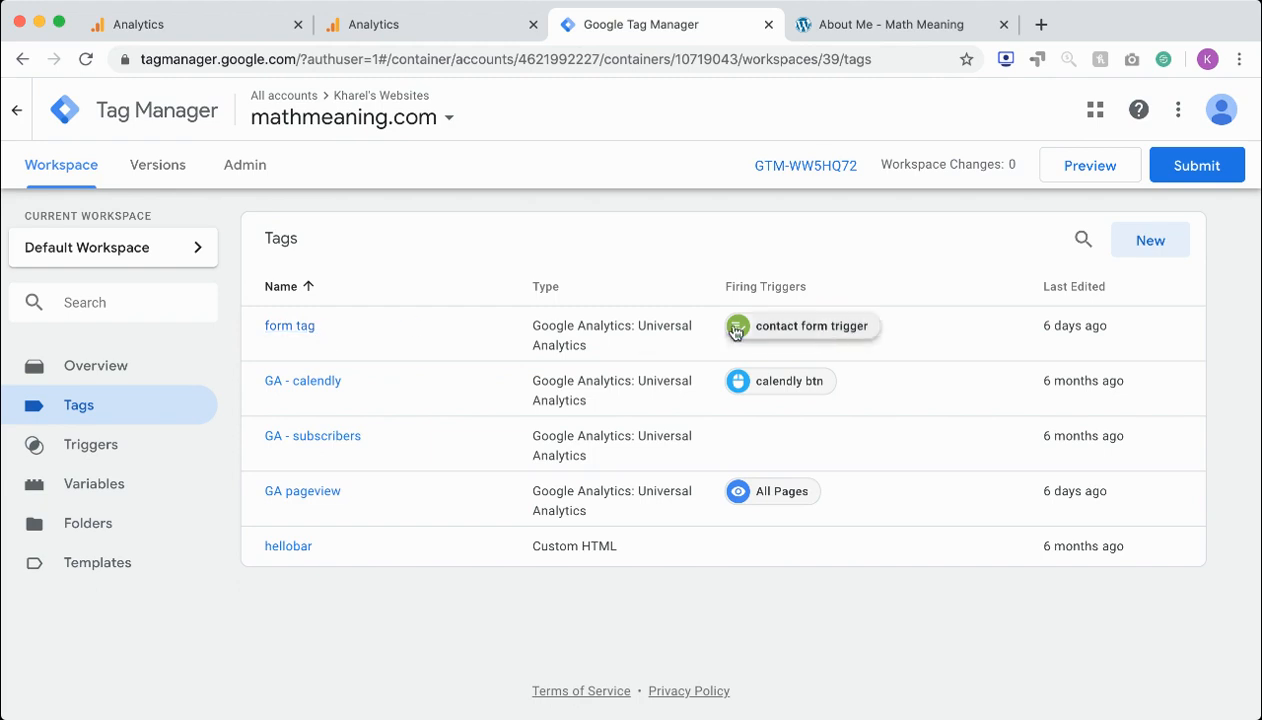
left_click(290, 328)
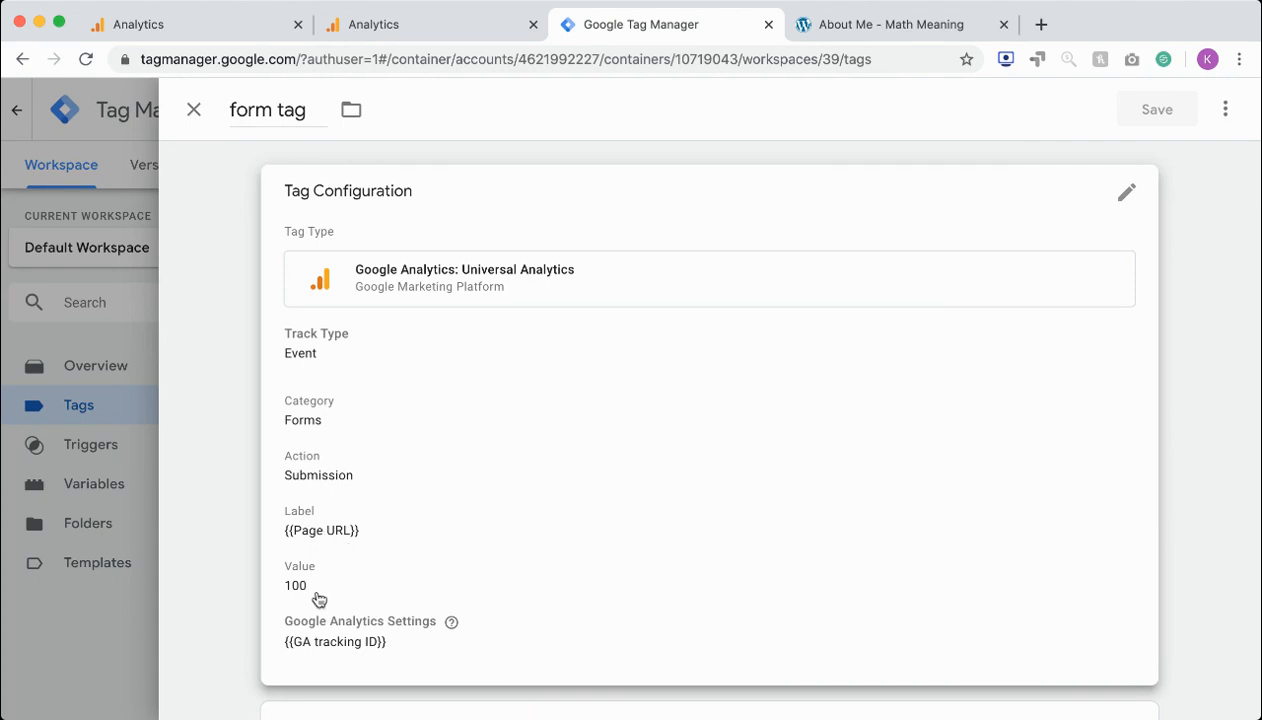
scroll(301, 597, "down", 3)
scroll(301, 597, "down", 1)
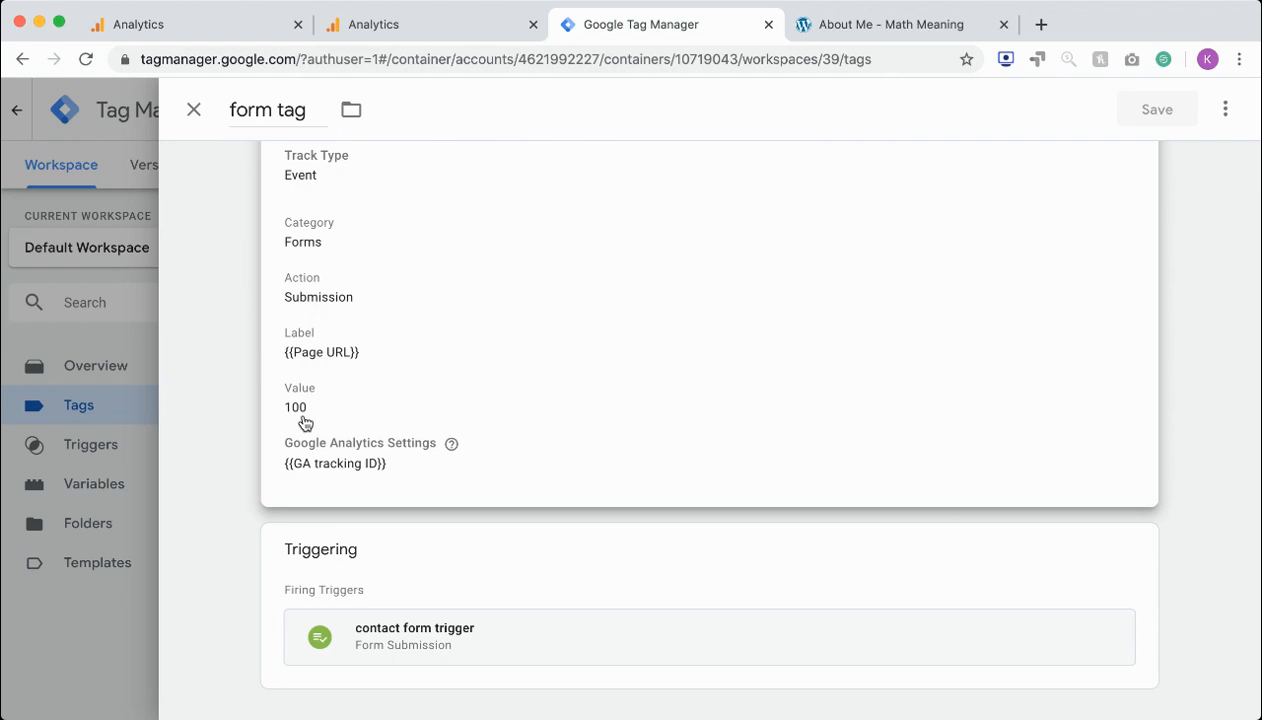
Open the form tag's configuration for editing and expand its advanced settings, including tag sequencing and additional tag metadata
left_click(309, 464)
scroll(376, 440, "down", 5)
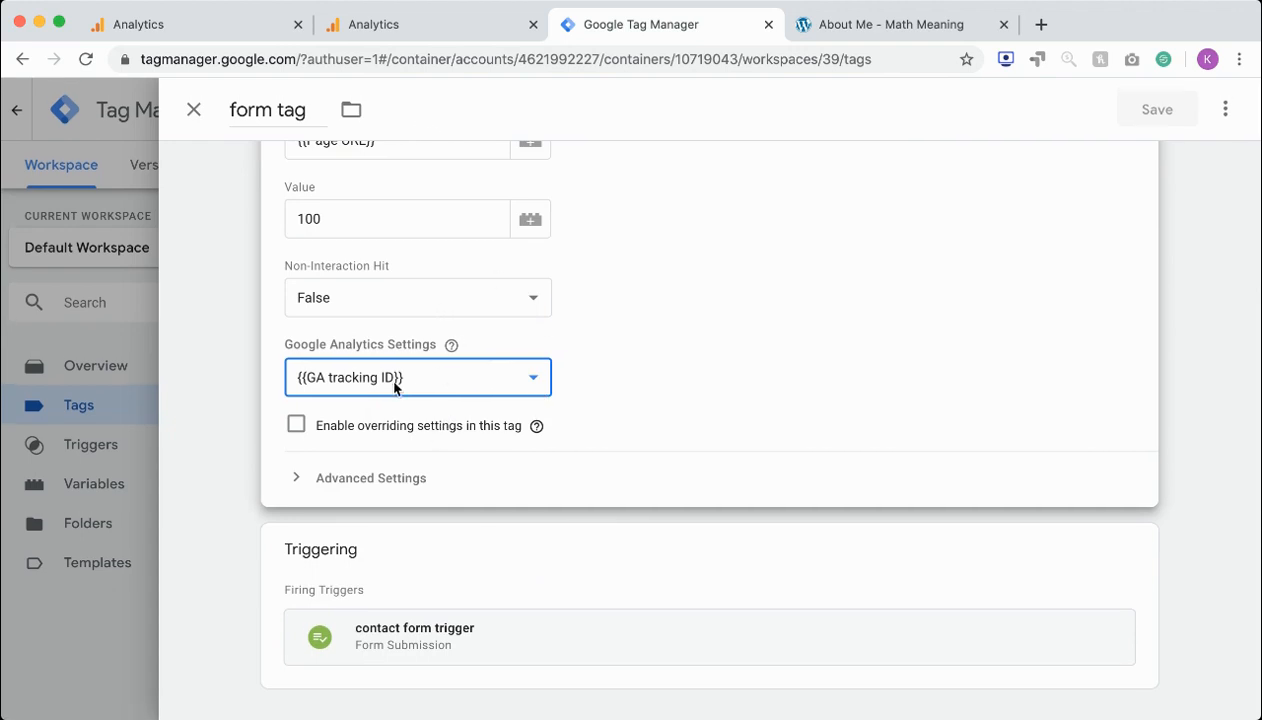
left_click(349, 482)
left_click(344, 438)
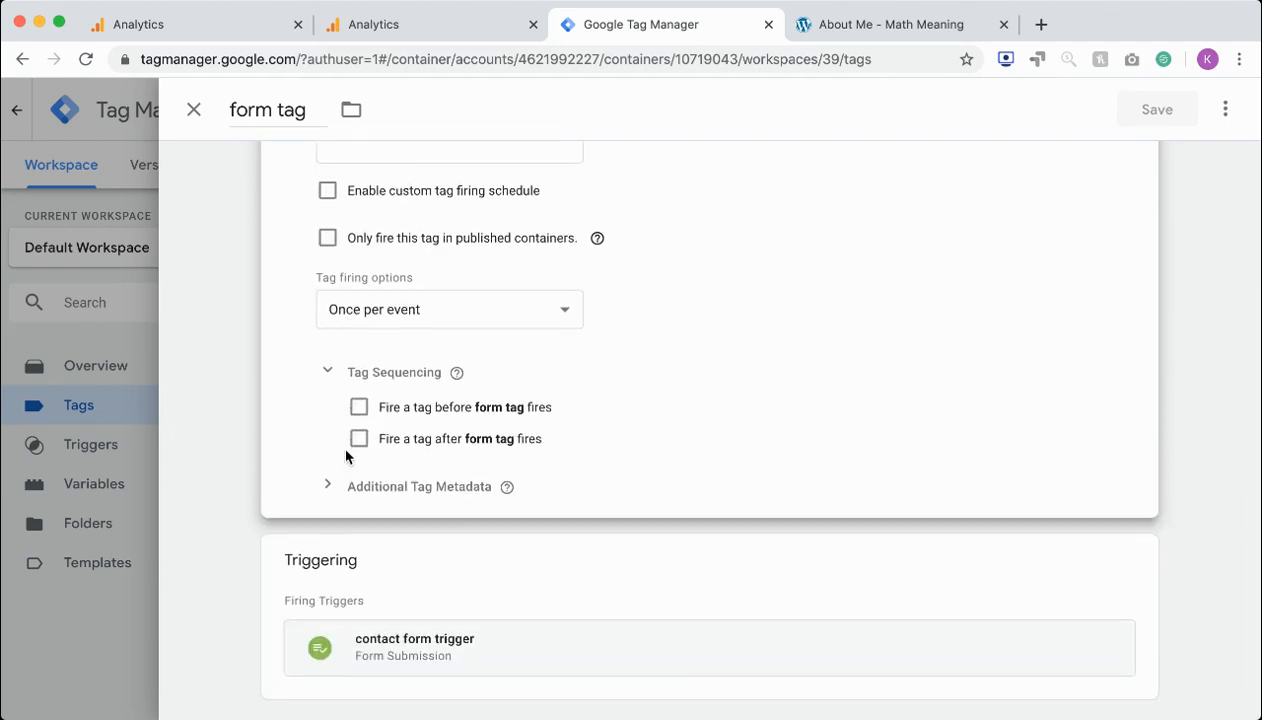
left_click(336, 497)
scroll(335, 492, "up", 10)
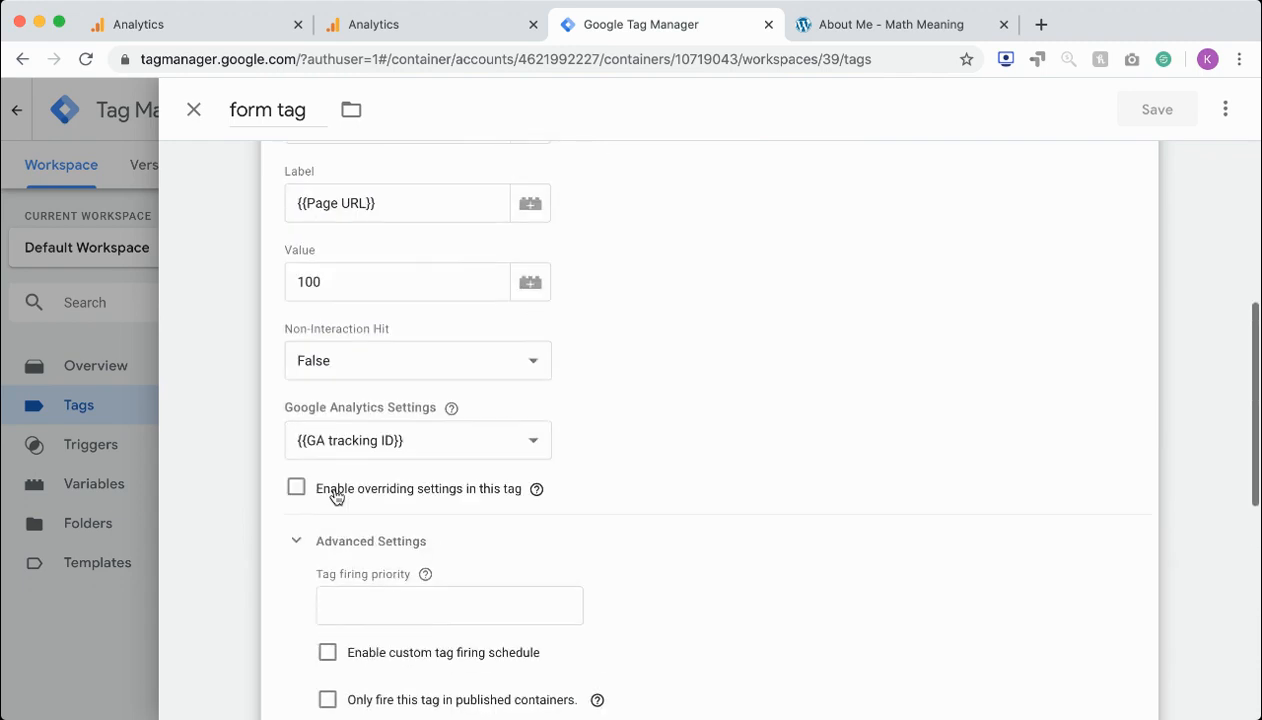
scroll(335, 492, "down", 5)
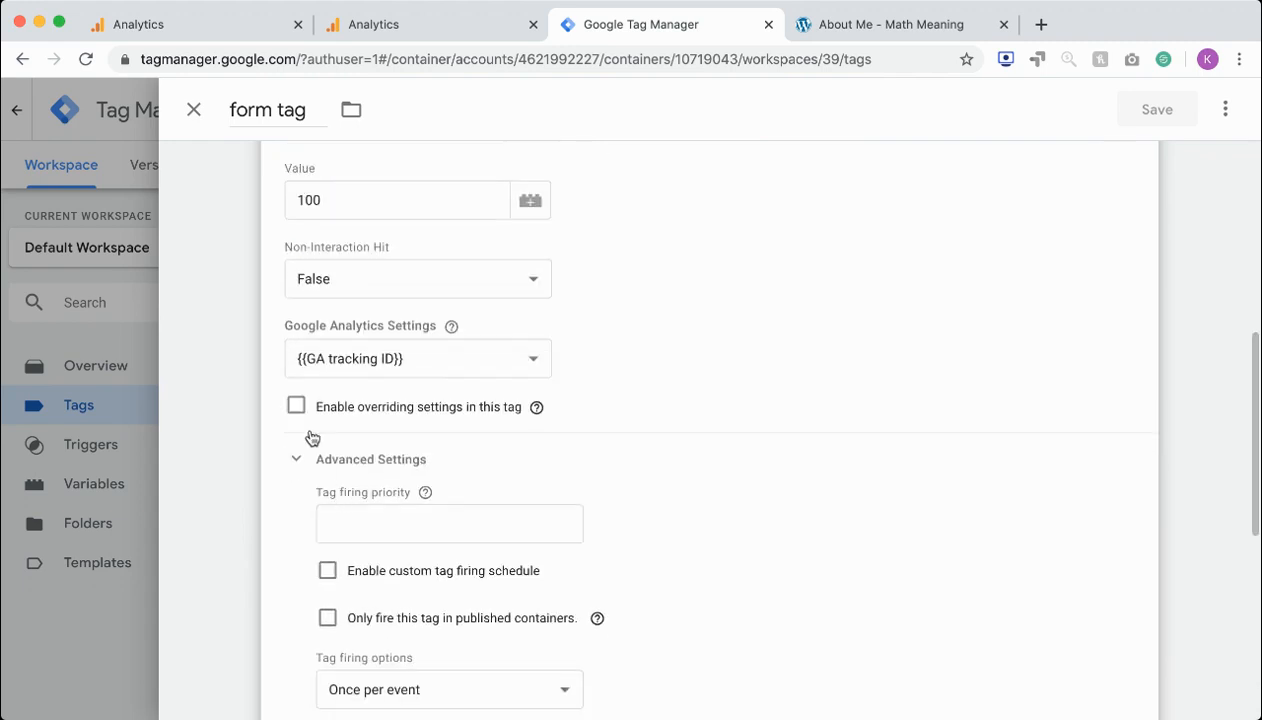
Enable overriding settings in the form tag and expand More Settings
left_click(297, 407)
scroll(320, 460, "down", 1)
left_click(303, 500)
scroll(310, 500, "down", 3)
scroll(327, 513, "down", 1)
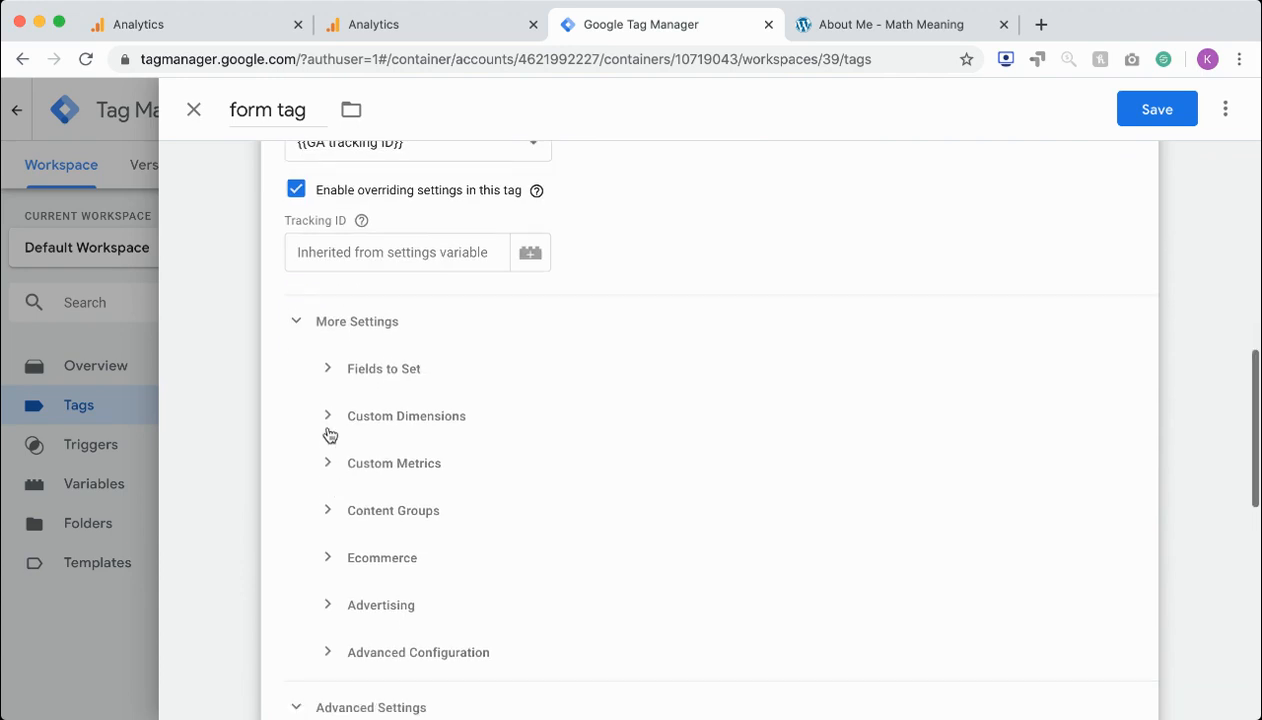
Add a custom dimension to the form tag with index 1 and the {{timestamp}} variable as its value
left_click(330, 416)
left_click(406, 483)
left_click(409, 492)
type("1")
left_click(1029, 489)
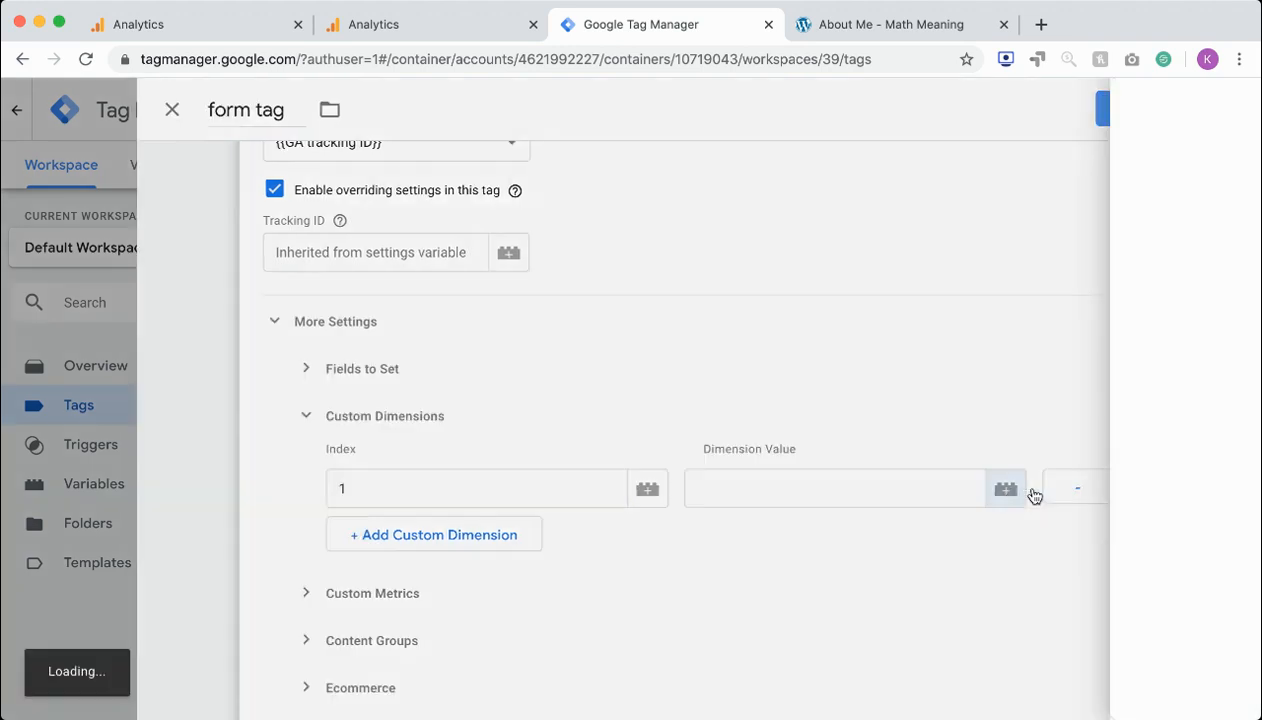
left_click(222, 670)
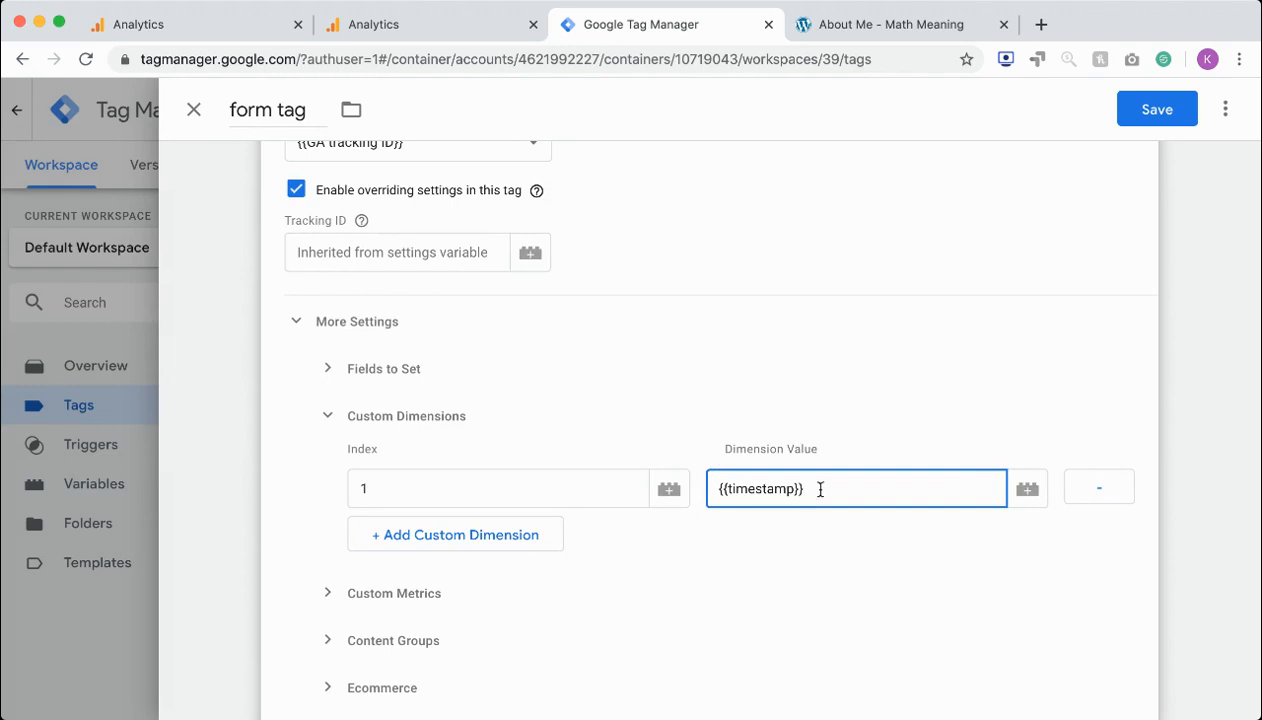
Switch to Google Analytics, open the admin settings and check the Math Meaning property in the account list
scroll(583, 472, "down", 10)
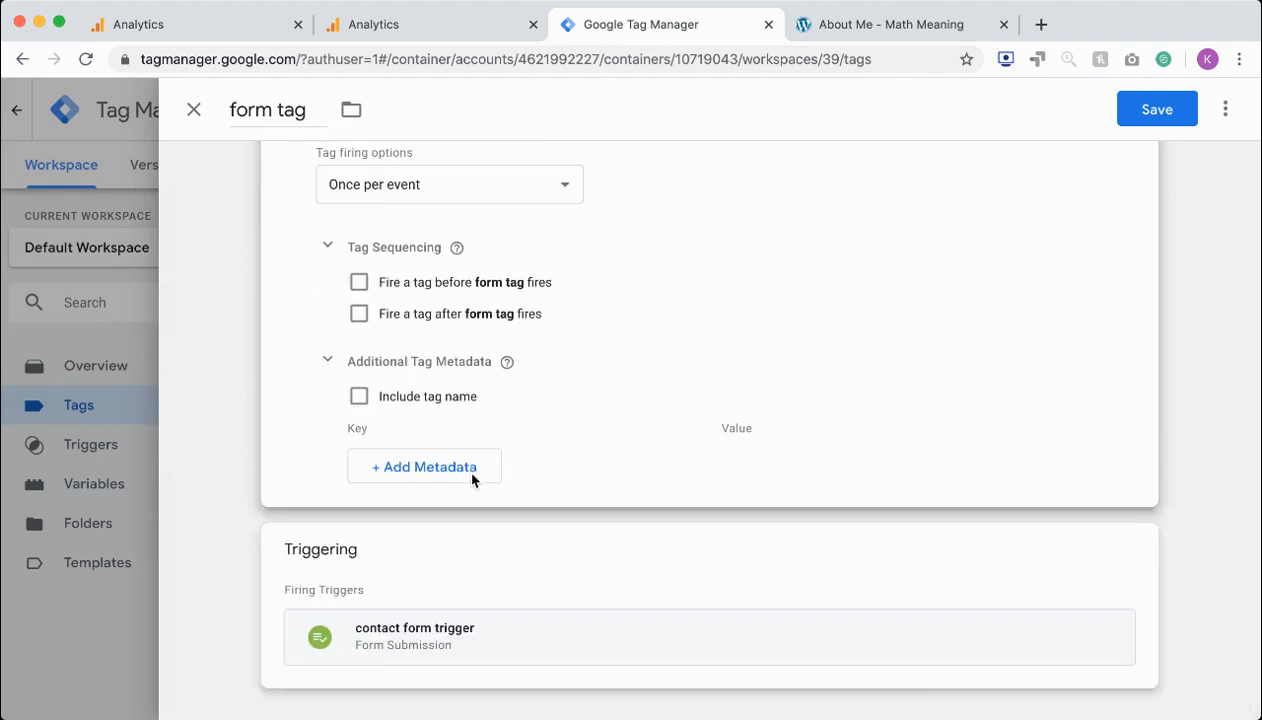
left_click(425, 30)
scroll(298, 340, "down", 3)
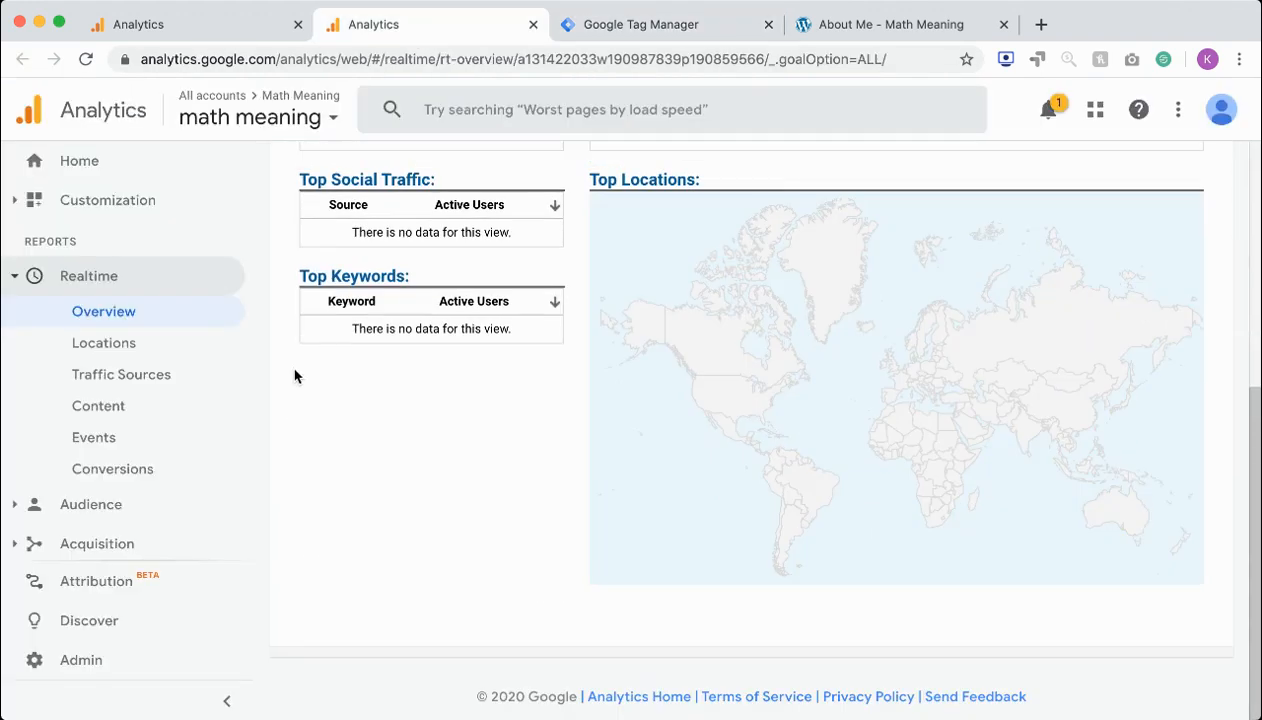
left_click(84, 652)
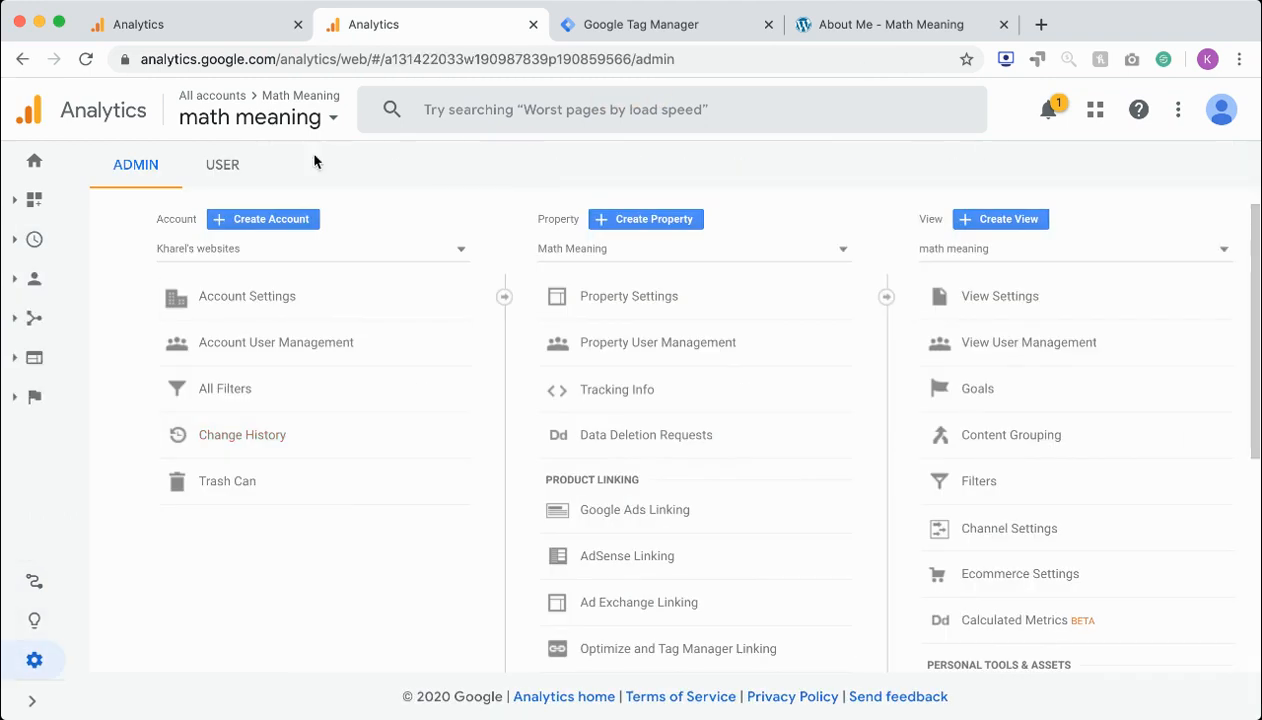
left_click(308, 103)
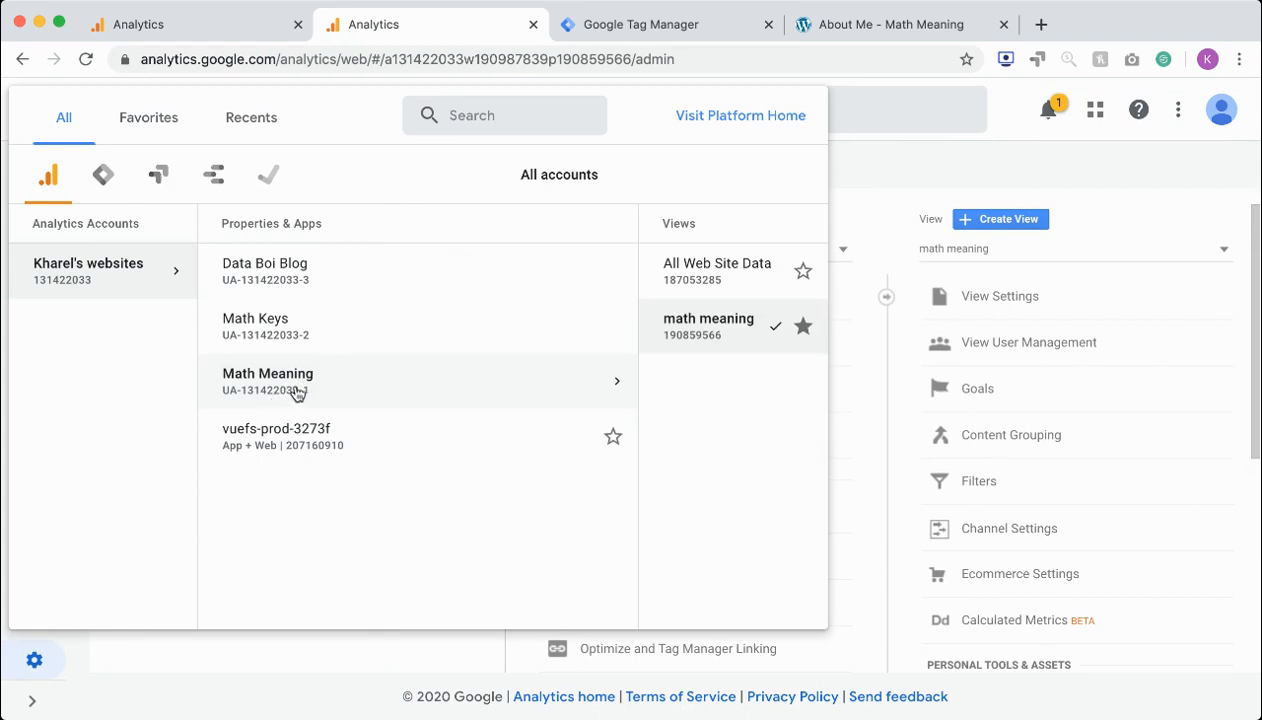
left_click(585, 30)
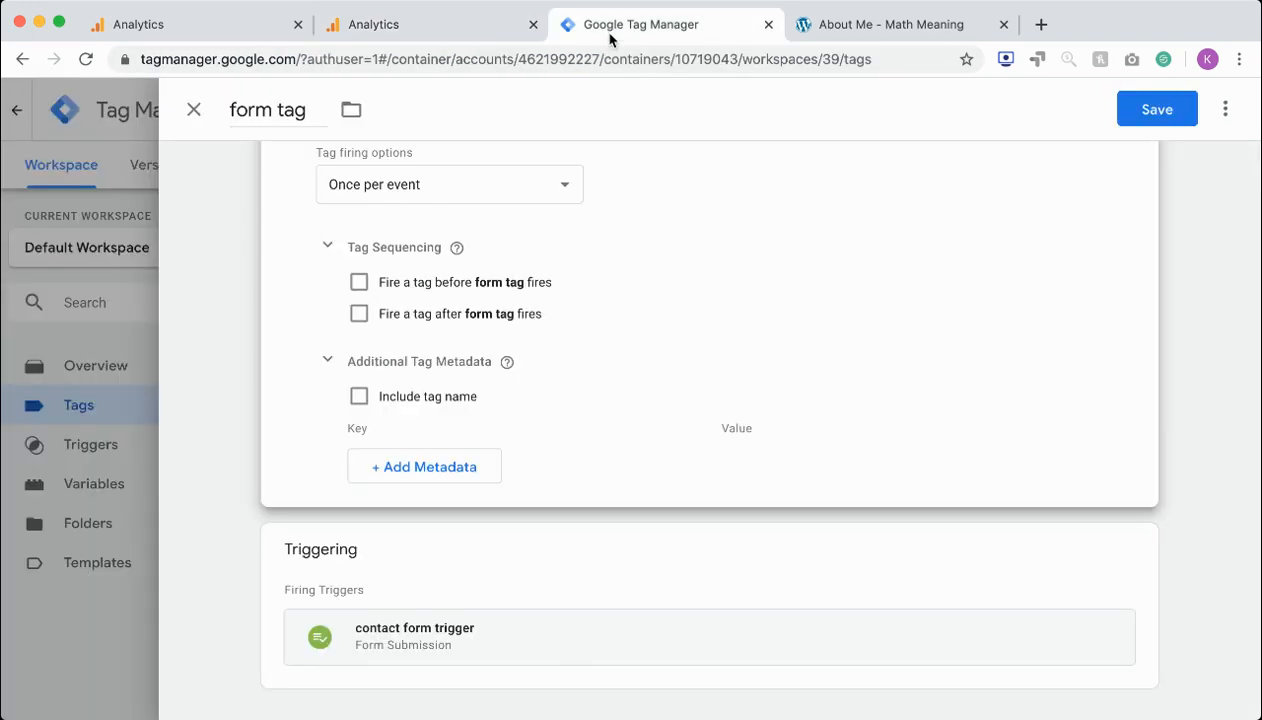
left_click(479, 33)
left_click(922, 198)
Open the Math Meaning property's custom dimensions list to check the index of the timestamp dimension
scroll(825, 406, "down", 4)
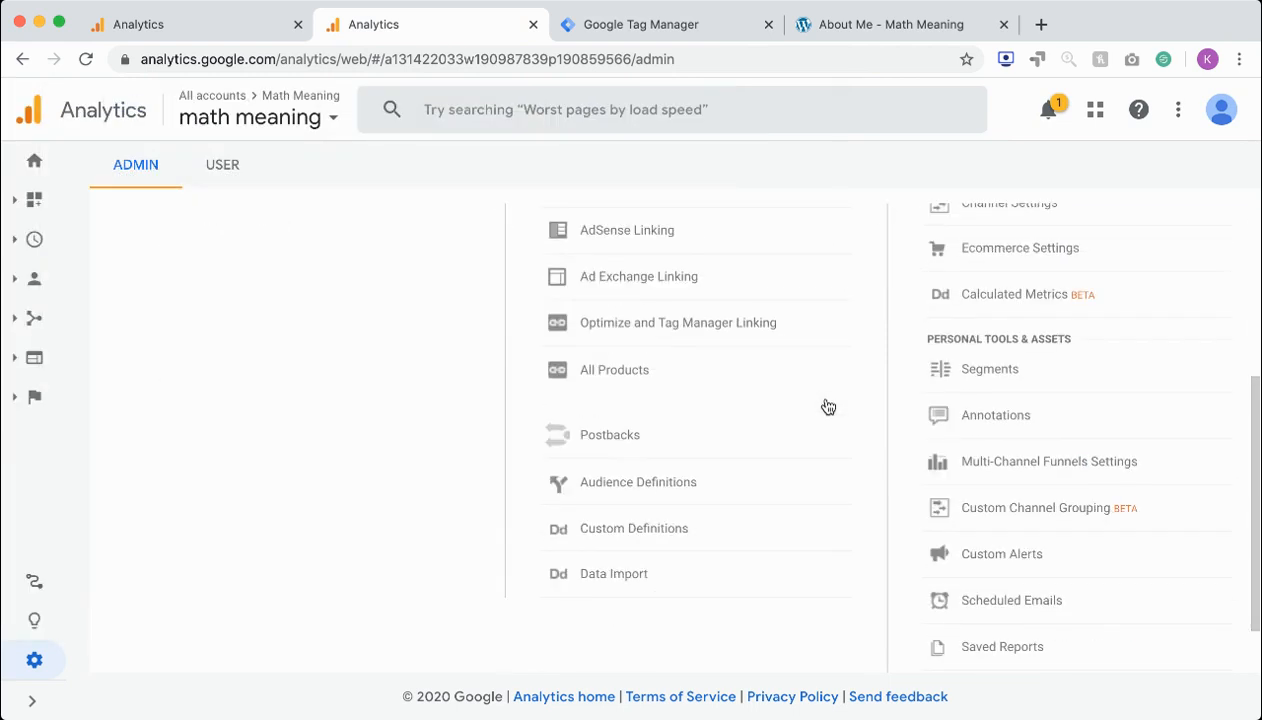
scroll(606, 517, "up", 5)
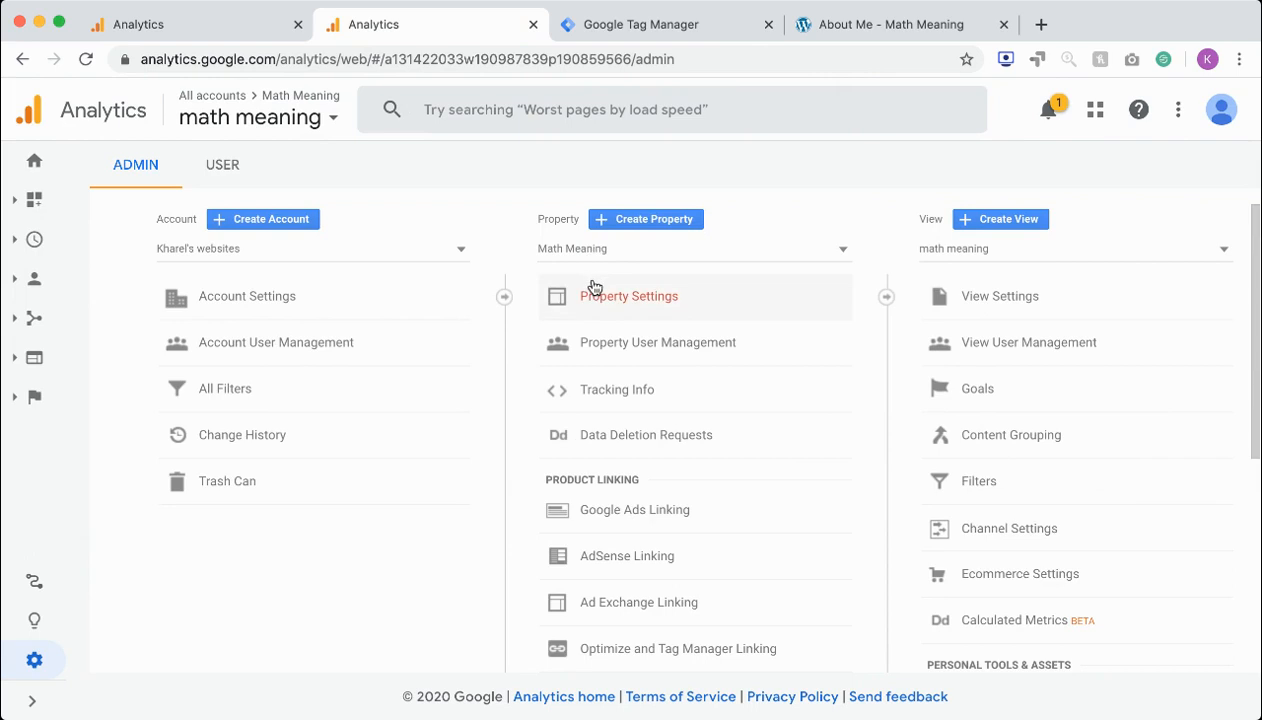
scroll(594, 288, "down", 1)
scroll(594, 288, "up", 1)
scroll(594, 288, "down", 5)
scroll(594, 288, "down", 3)
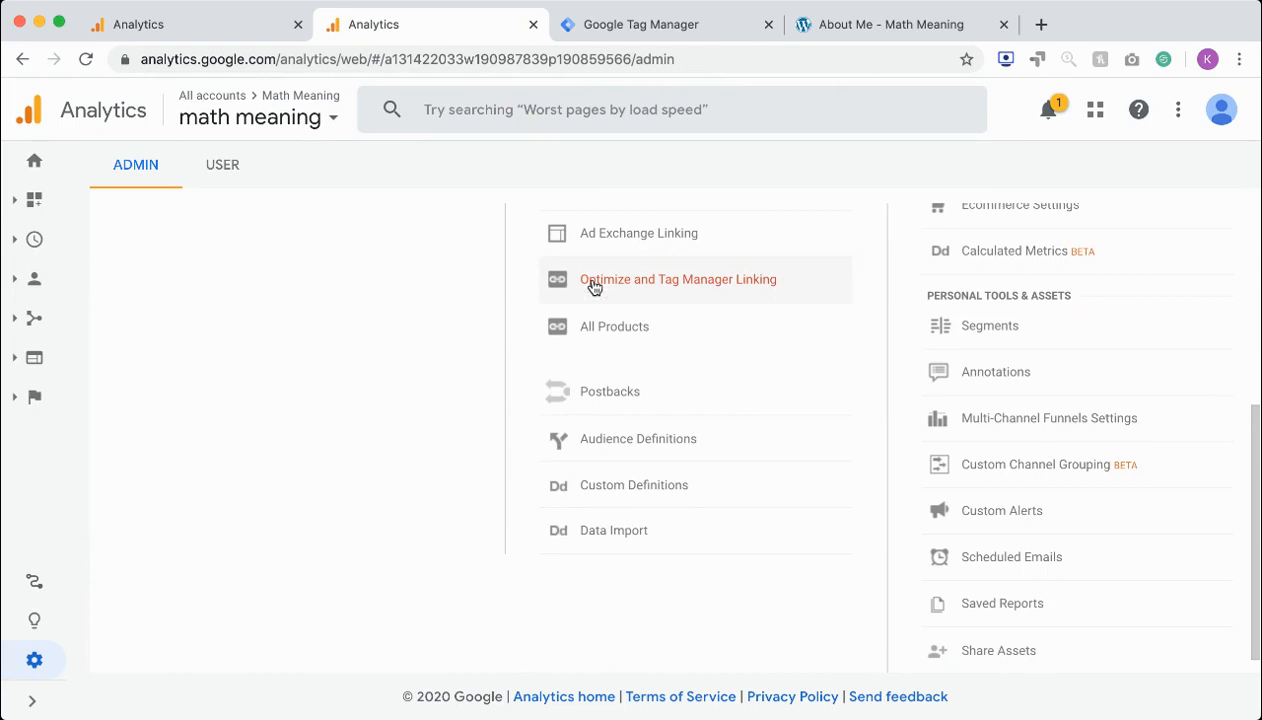
left_click(621, 487)
left_click(624, 526)
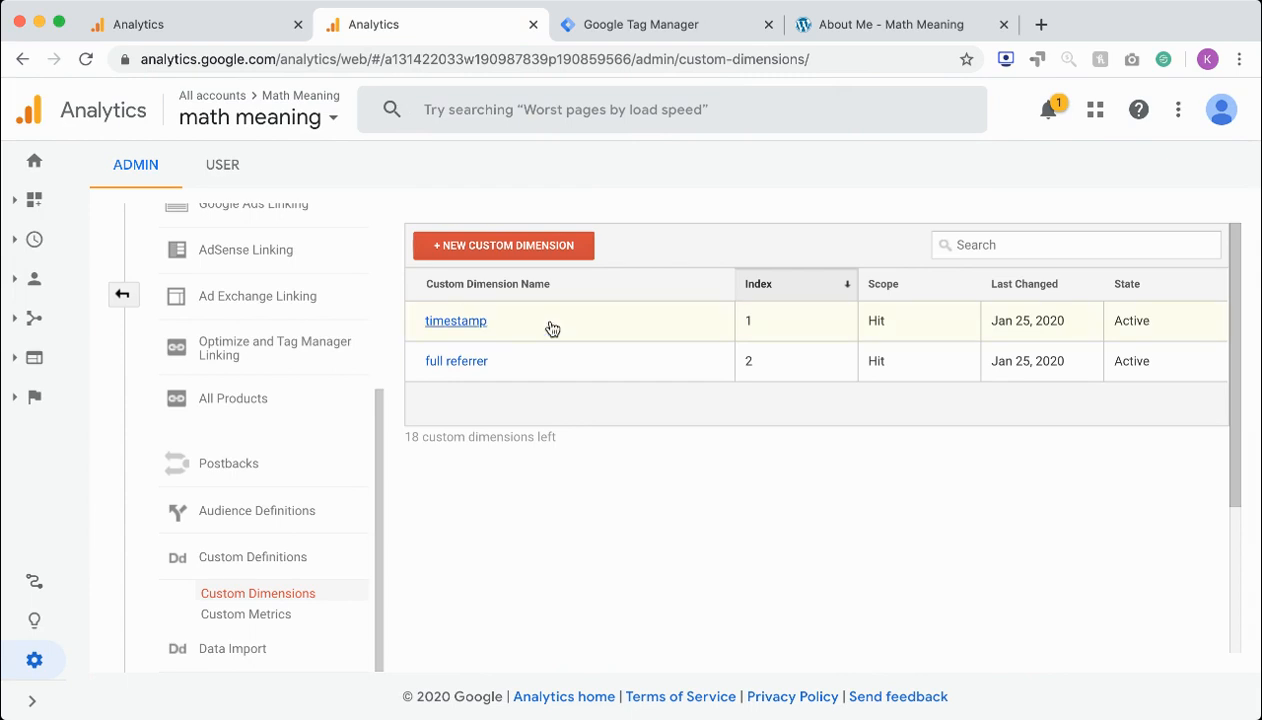
Return to Google Tag Manager and review the form tag's custom dimension, event parameters and trigger
left_click(580, 24)
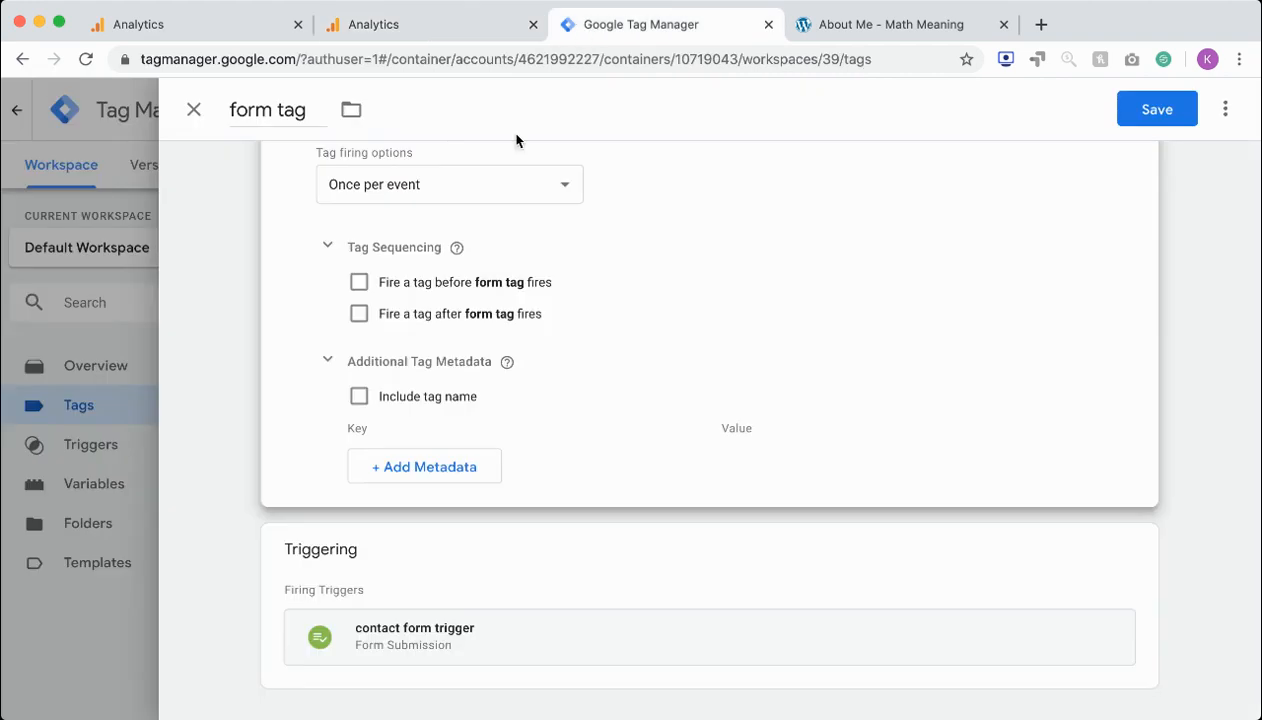
scroll(478, 287, "up", 3)
scroll(478, 287, "up", 6)
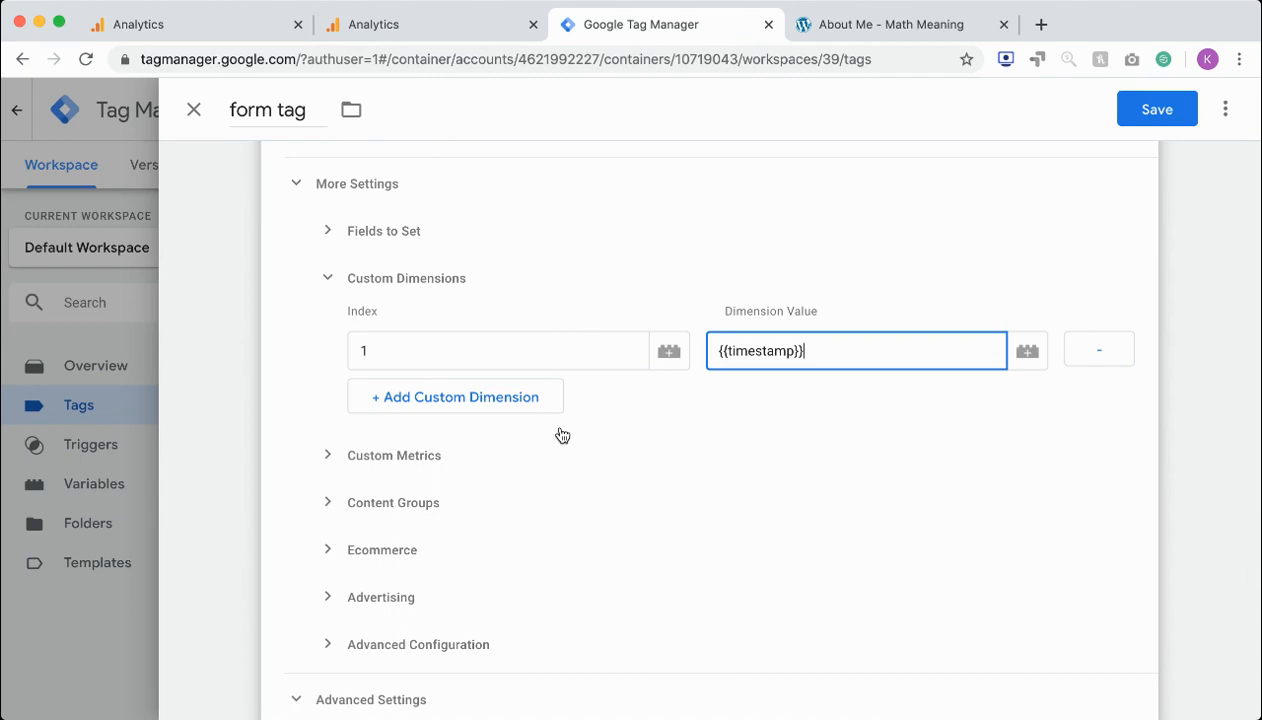
scroll(562, 435, "down", 10)
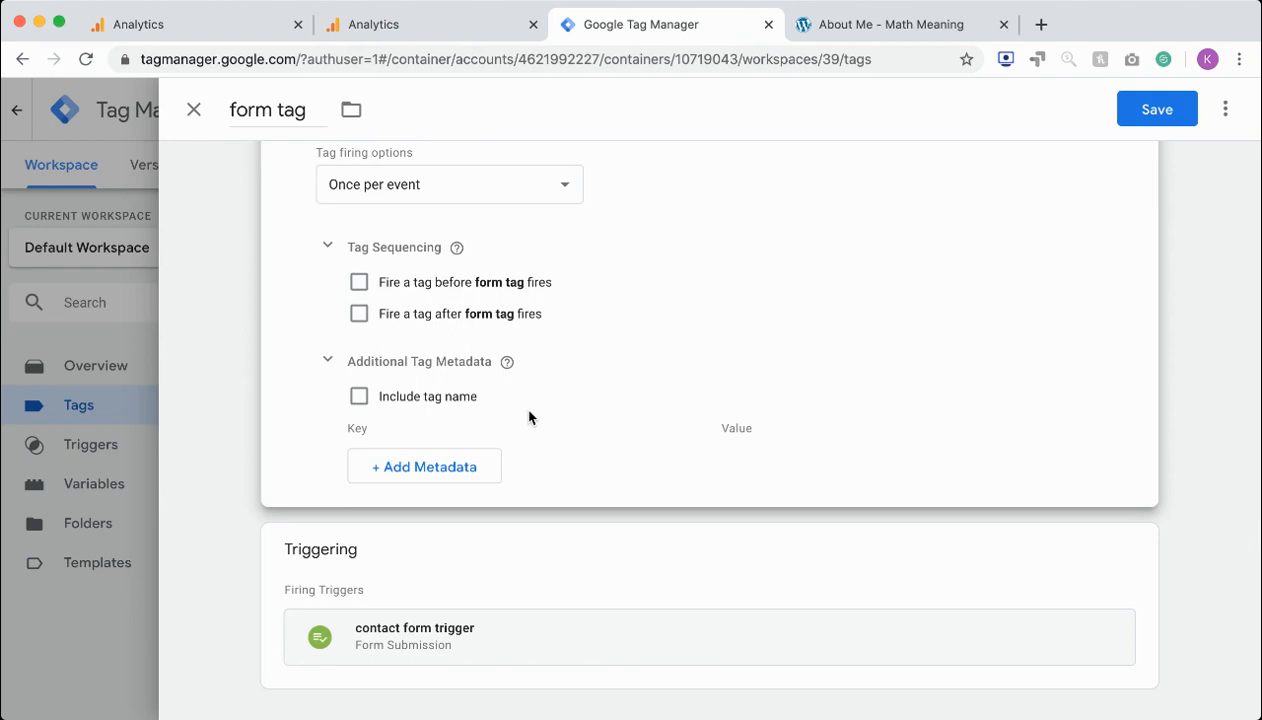
scroll(528, 417, "up", 20)
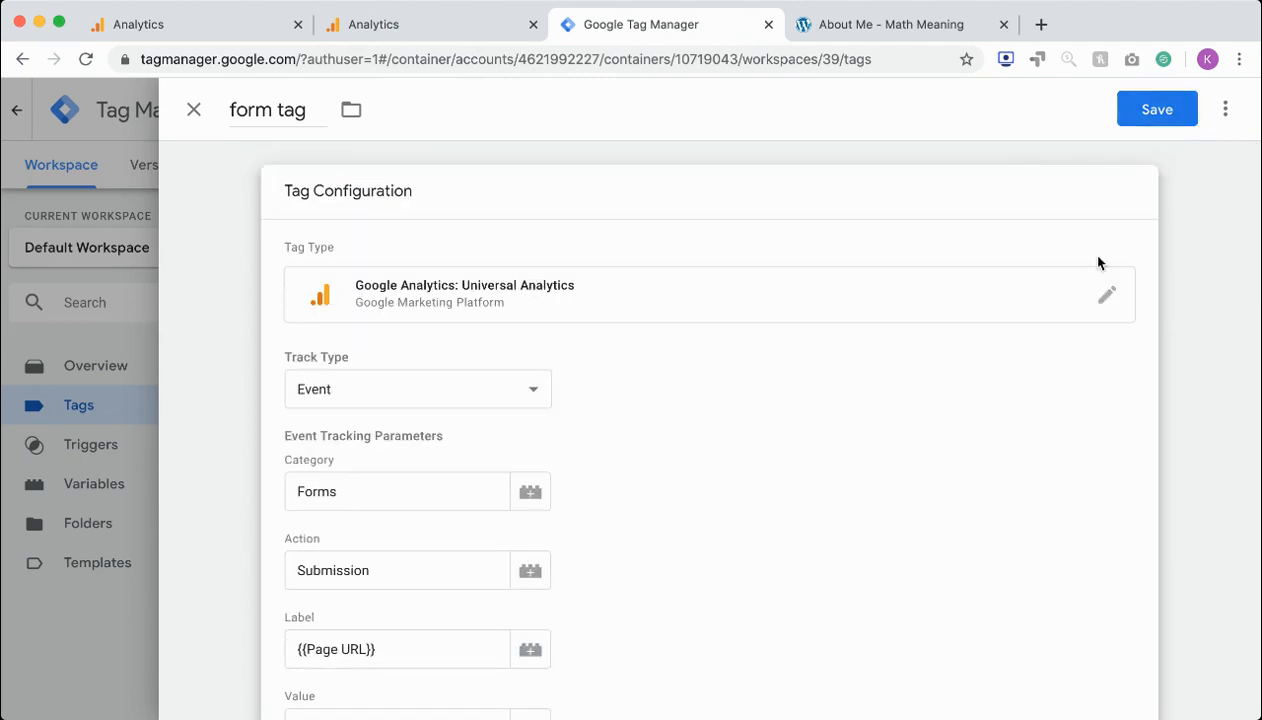
scroll(1099, 262, "down", 8)
scroll(1099, 263, "up", 3)
scroll(1099, 263, "up", 5)
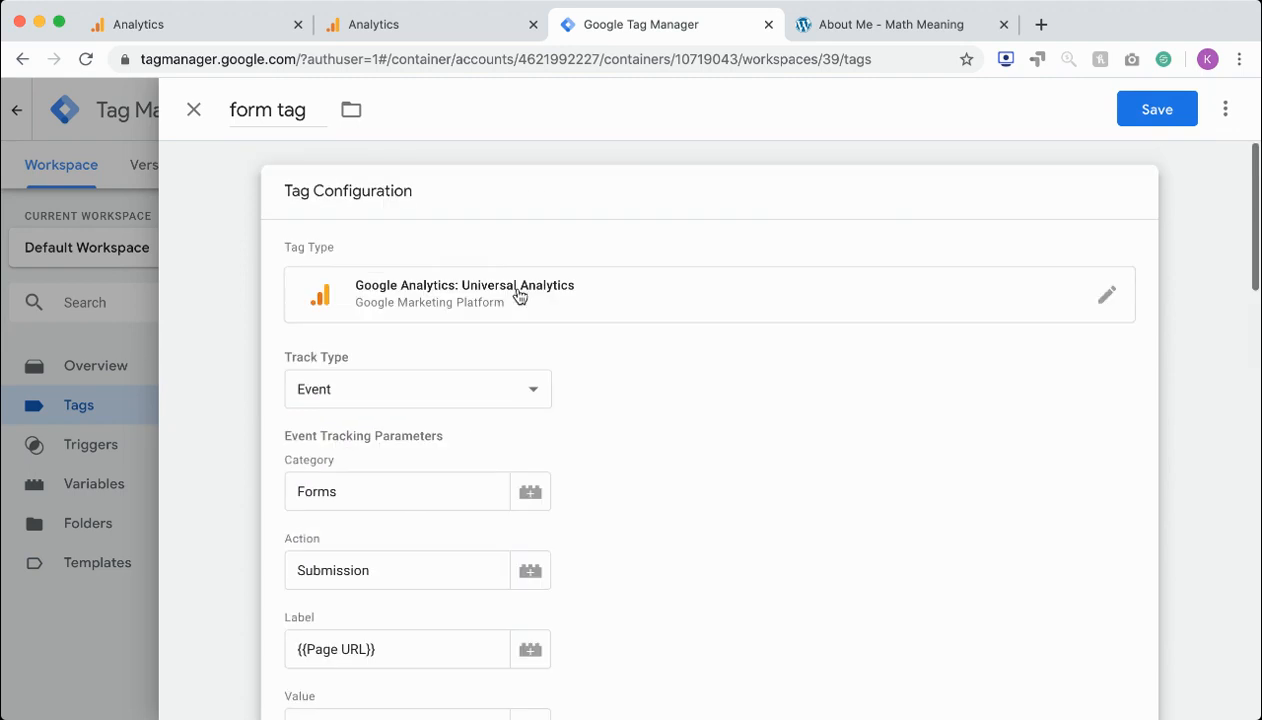
scroll(380, 346, "down", 8)
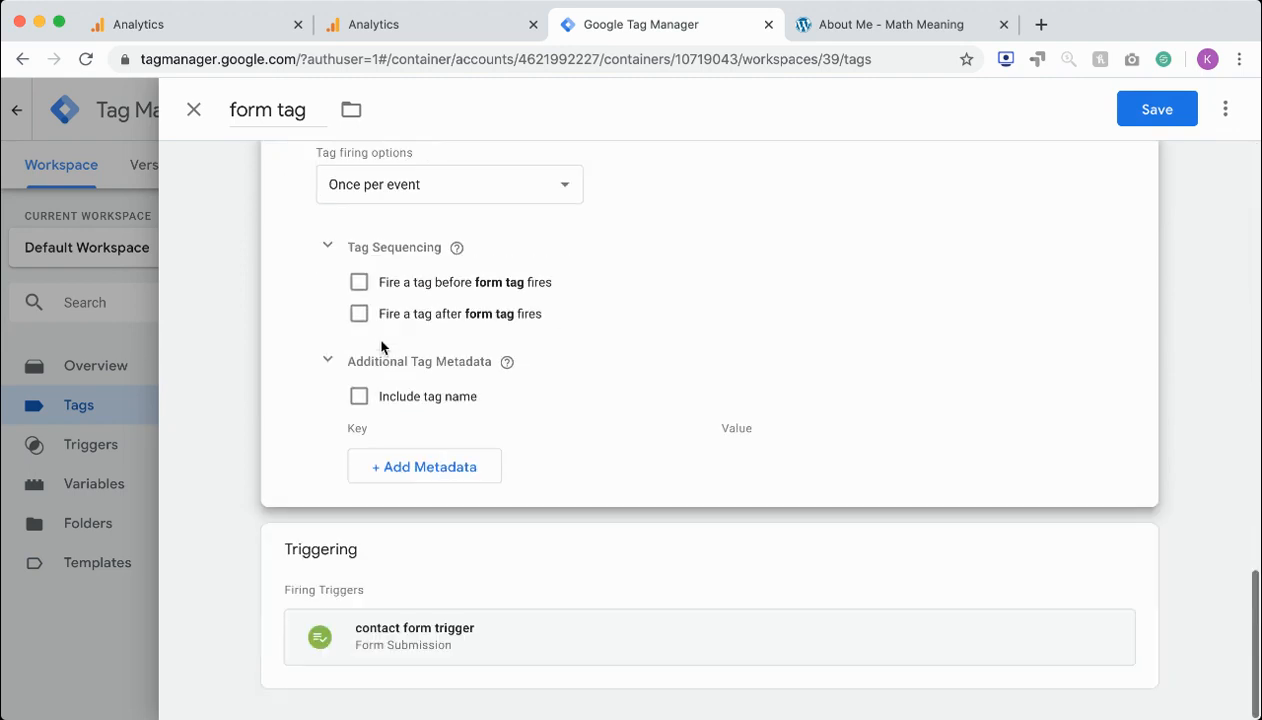
Open the contact form trigger from the form tag and open its configuration for editing
left_click(408, 632)
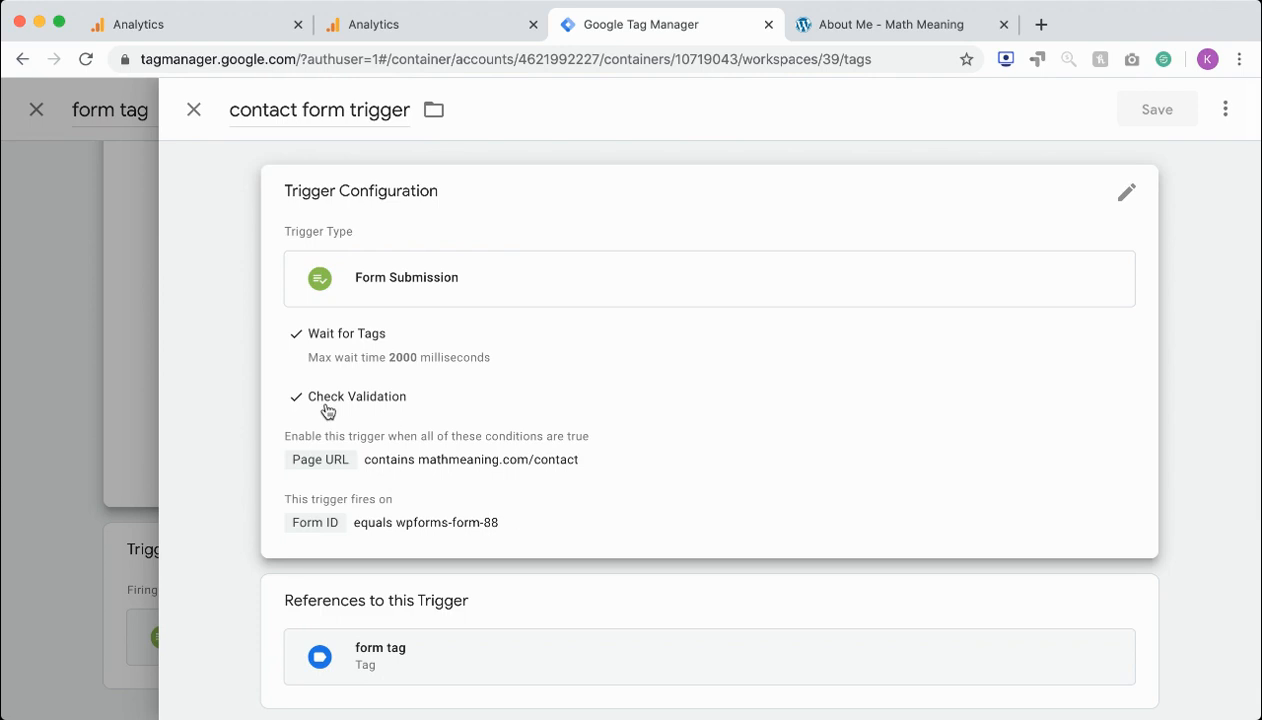
scroll(370, 515, "down", 1)
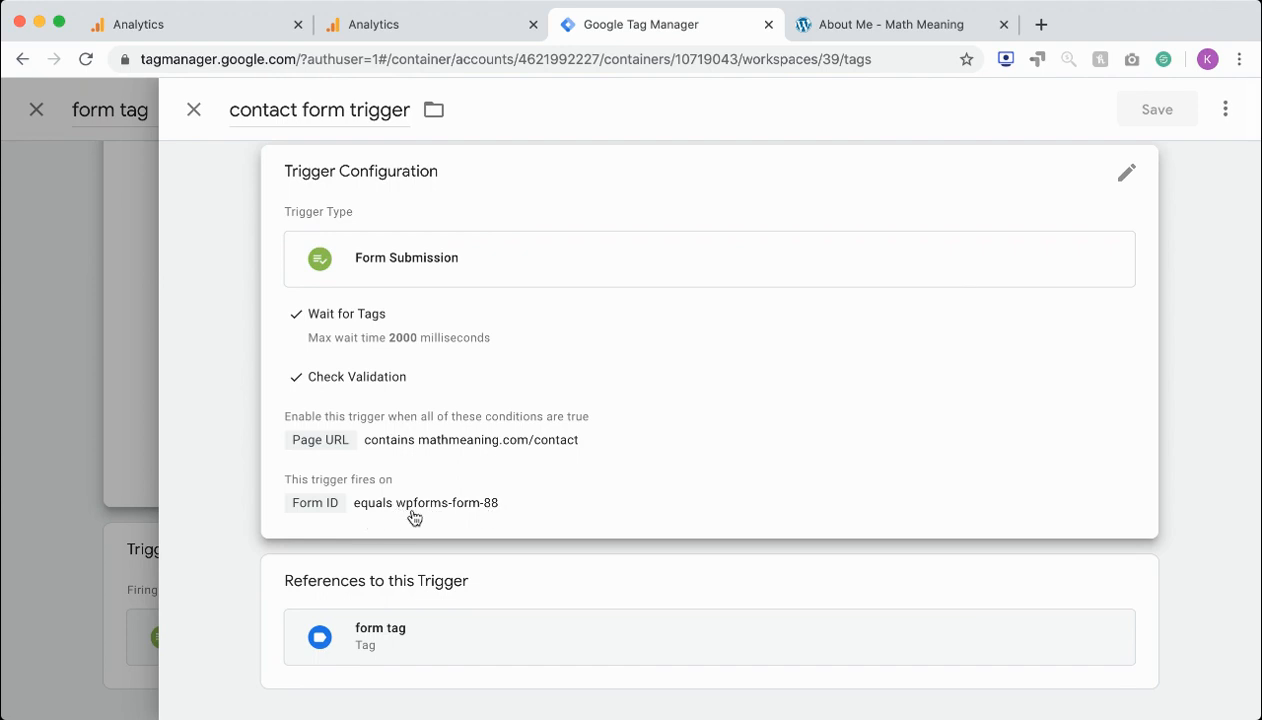
left_click(392, 512)
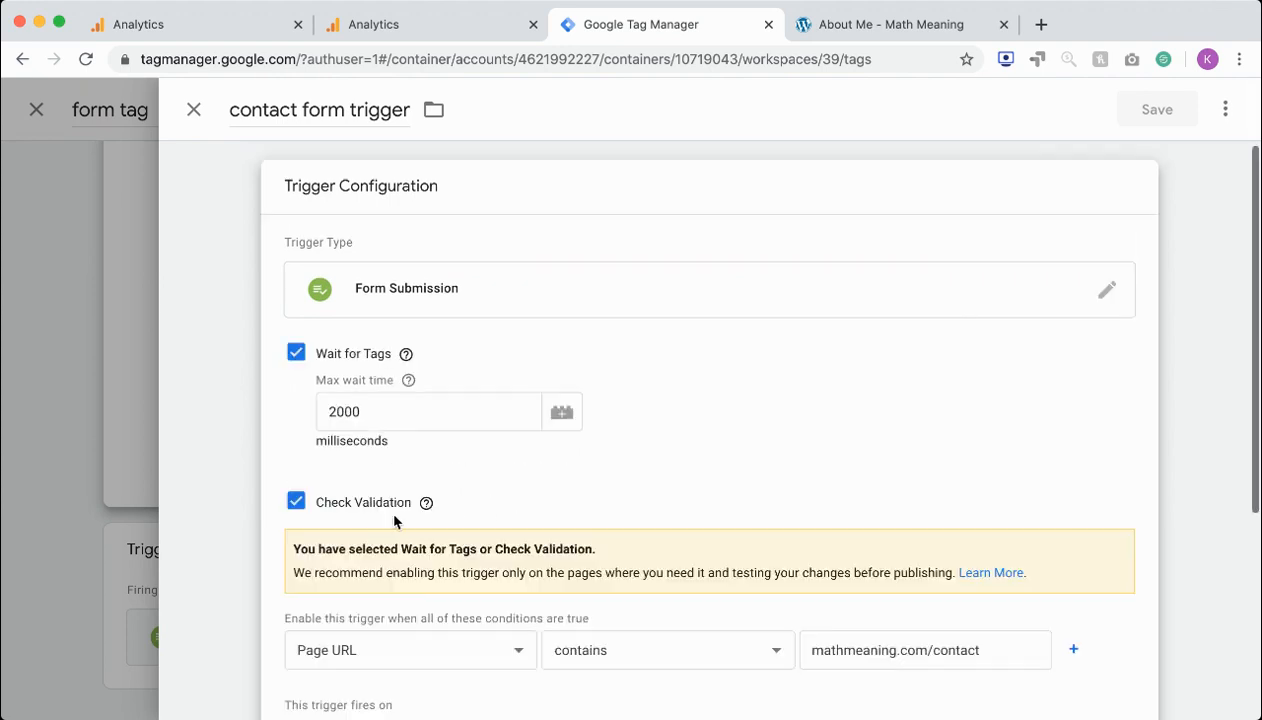
Examine the contact form trigger's Wait for Tags, Check Validation, Page URL and Form ID conditions
scroll(405, 515, "down", 5)
left_click(594, 541)
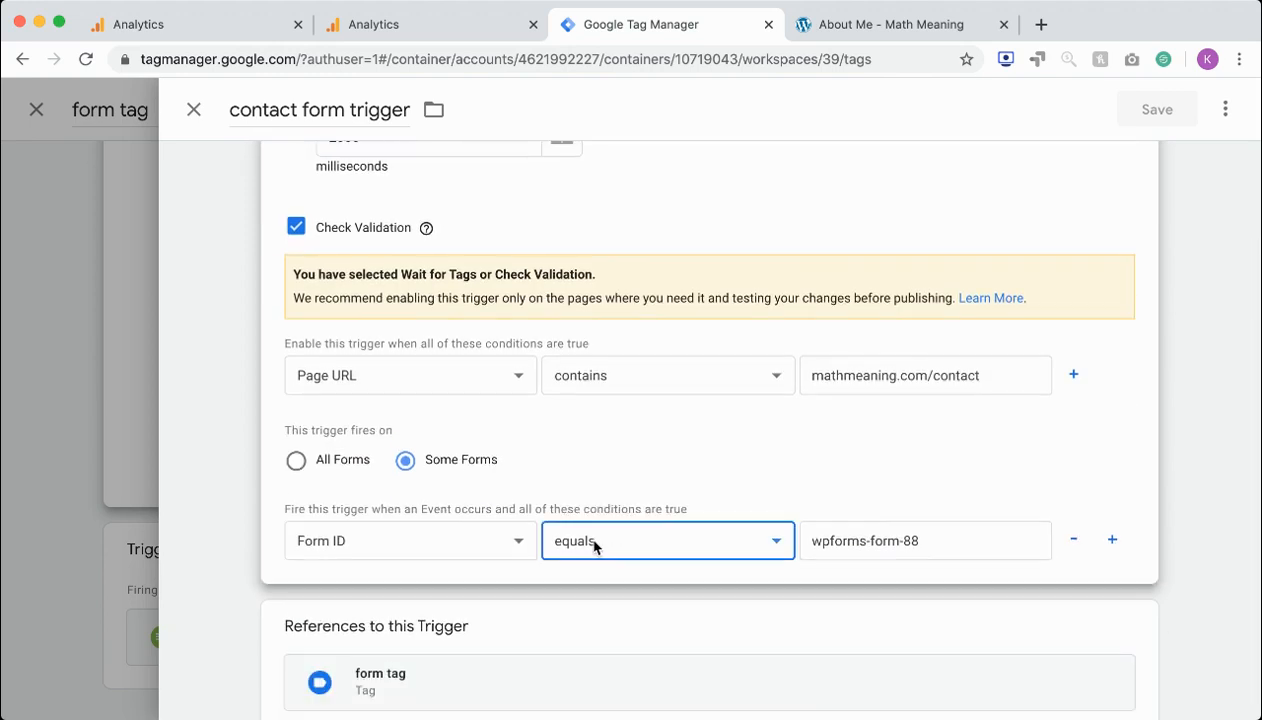
triple_click(853, 540)
scroll(853, 522, "up", 5)
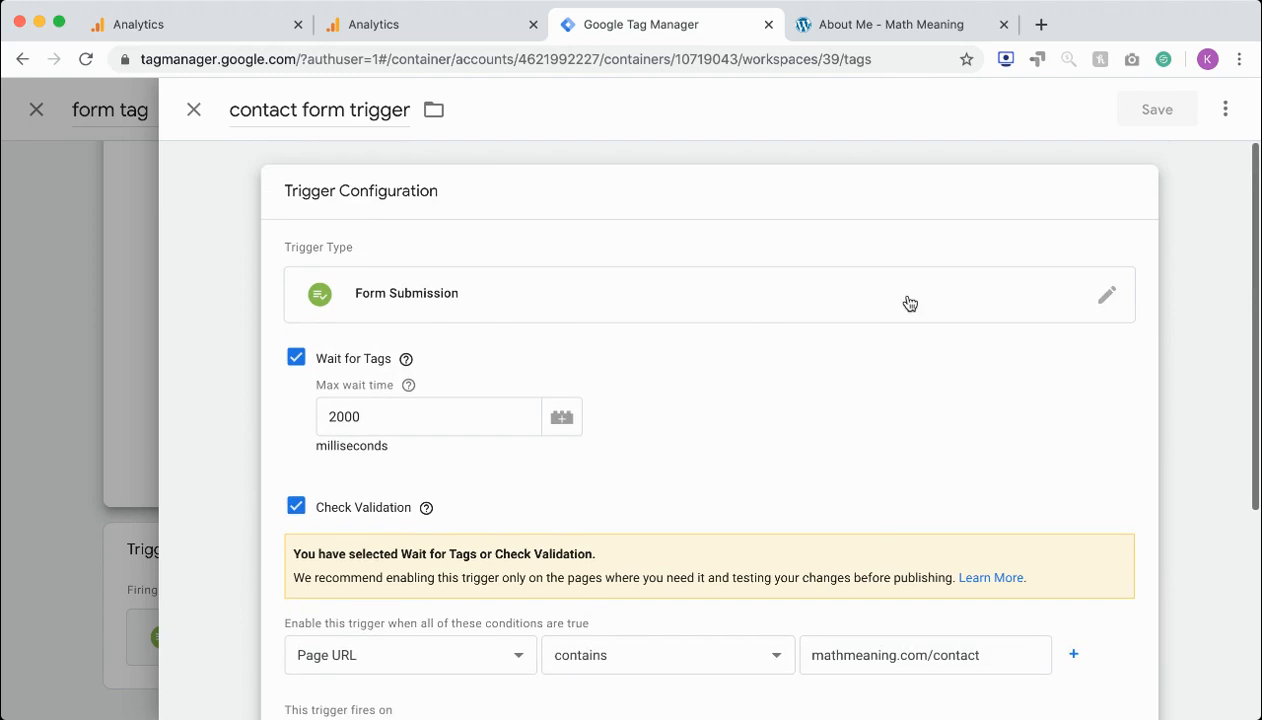
scroll(385, 310, "down", 5)
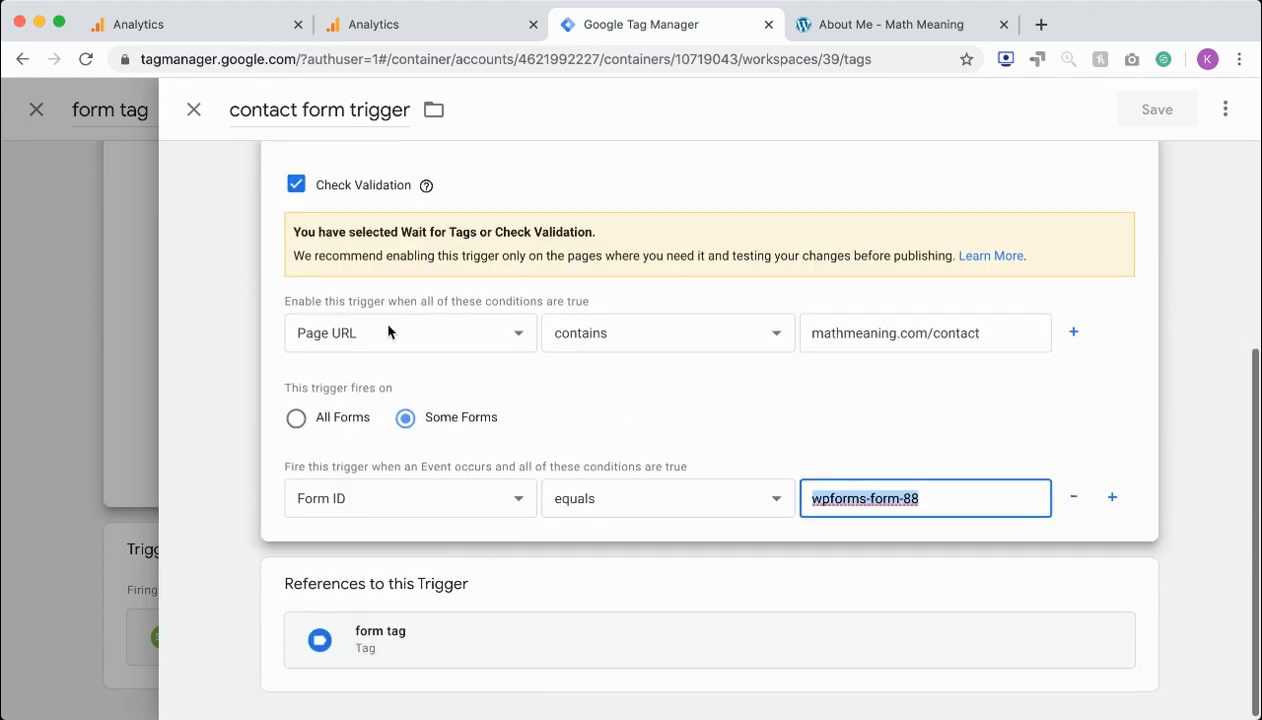
left_click(597, 505)
scroll(668, 392, "up", 5)
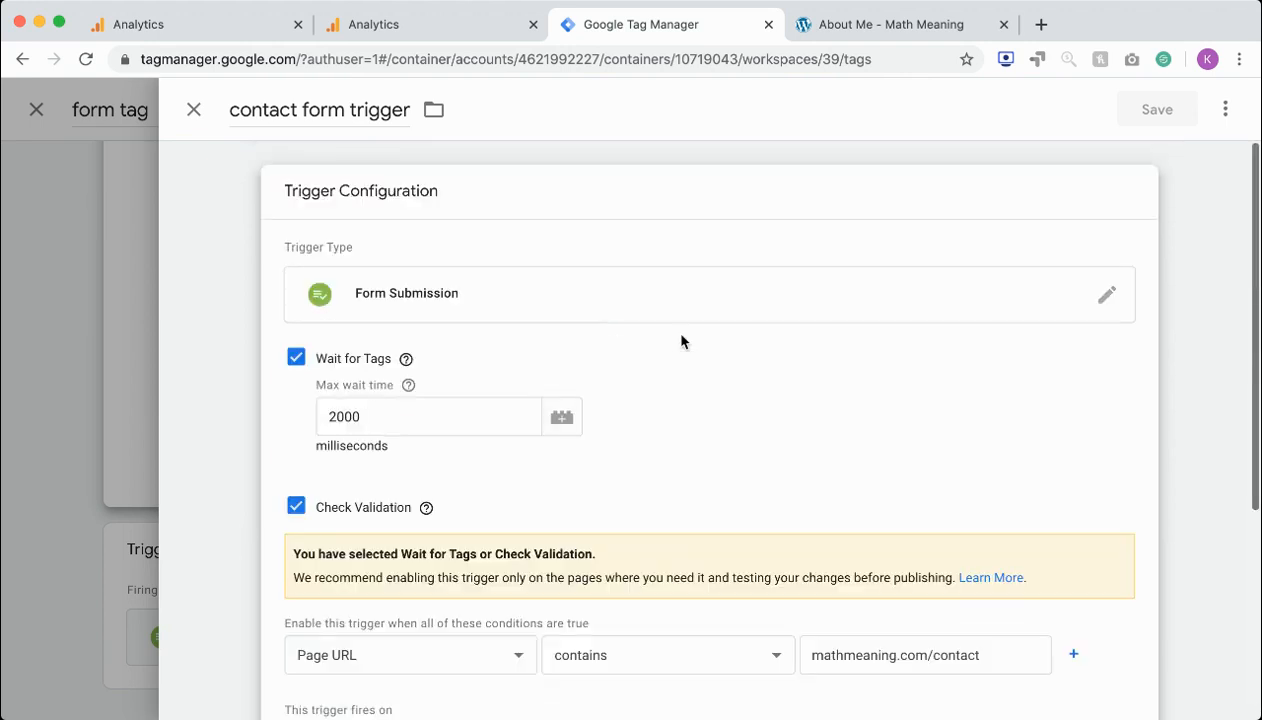
scroll(513, 511, "down", 3)
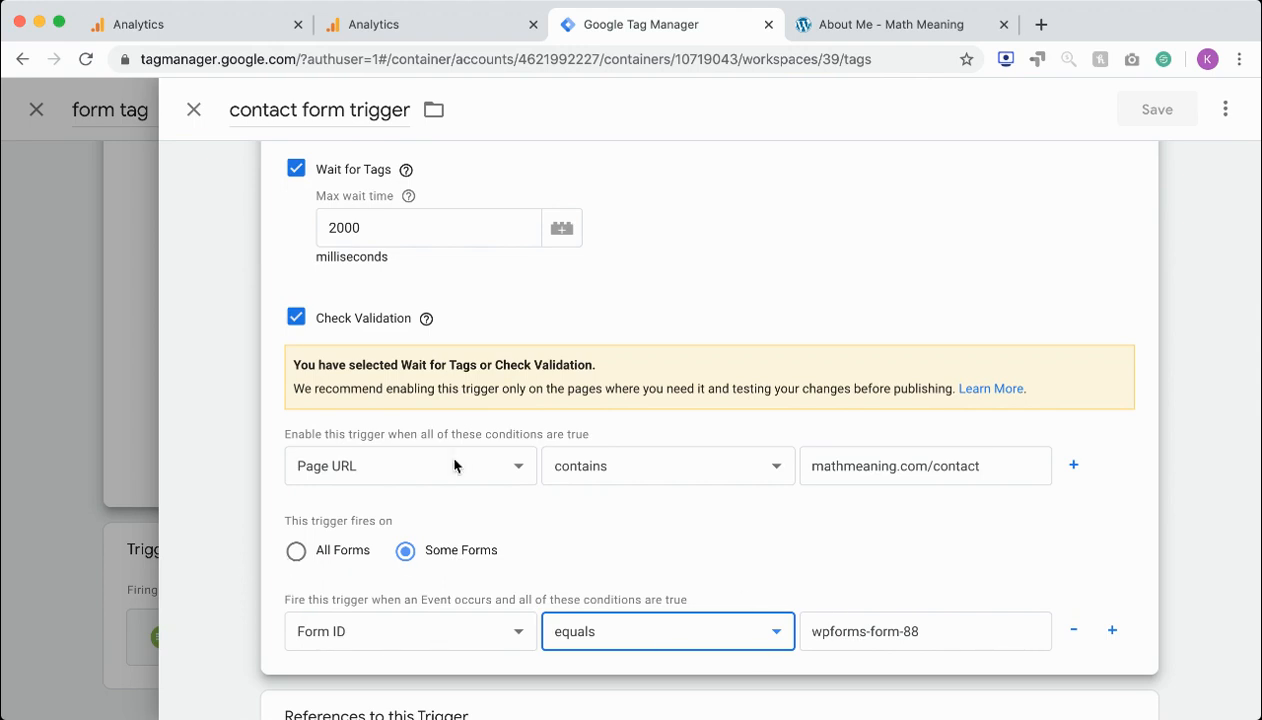
Close the contact form trigger and open the Contact page on the Math Meaning website
scroll(716, 353, "up", 3)
scroll(386, 282, "down", 5)
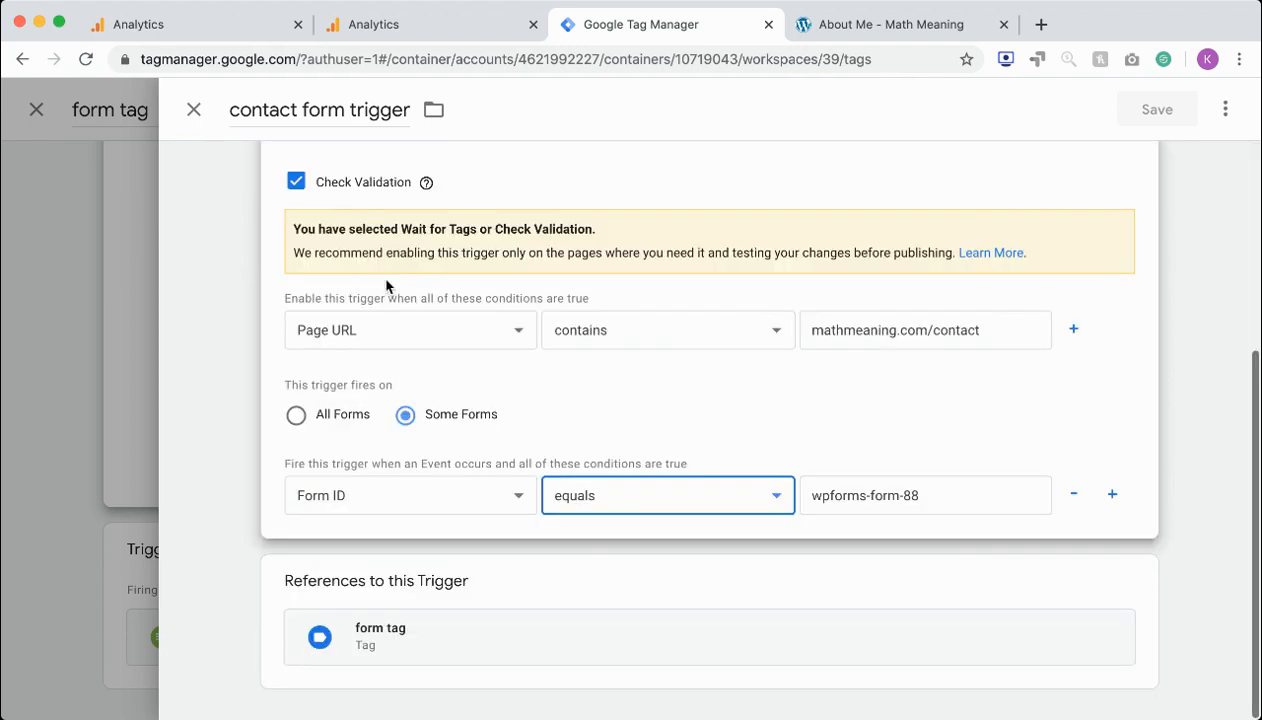
left_click(194, 109)
left_click(814, 30)
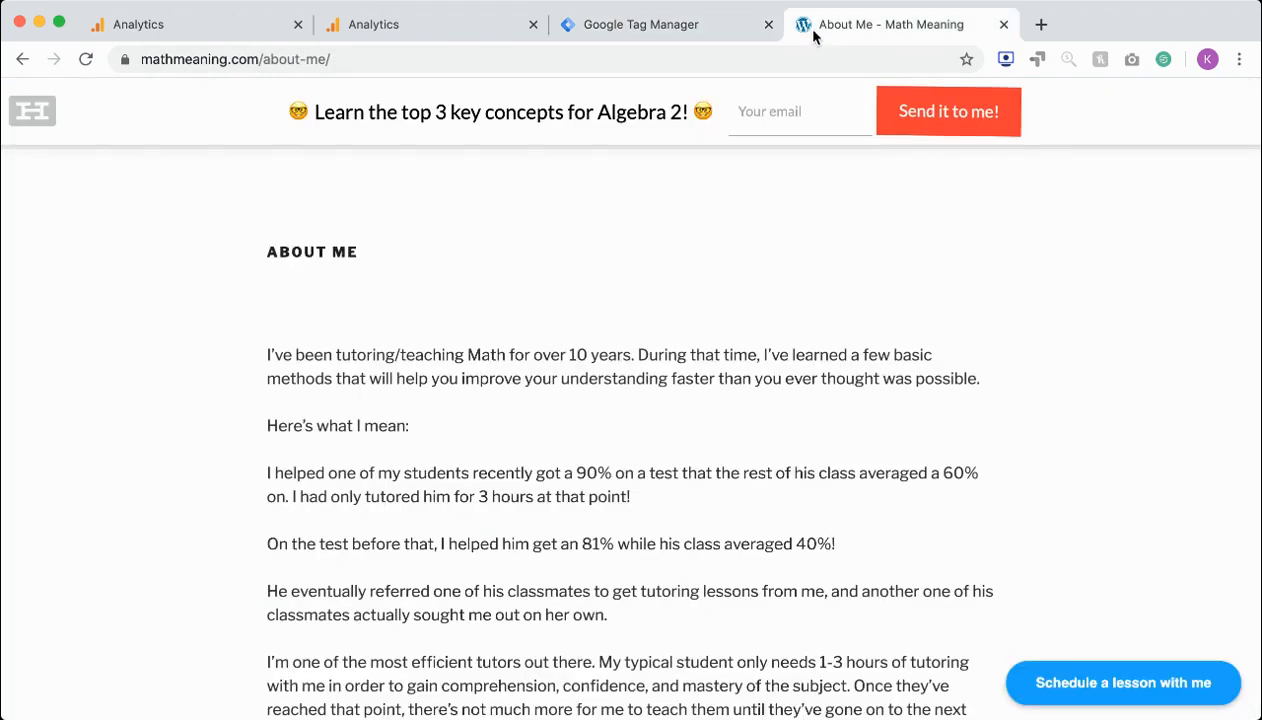
scroll(749, 155, "up", 3)
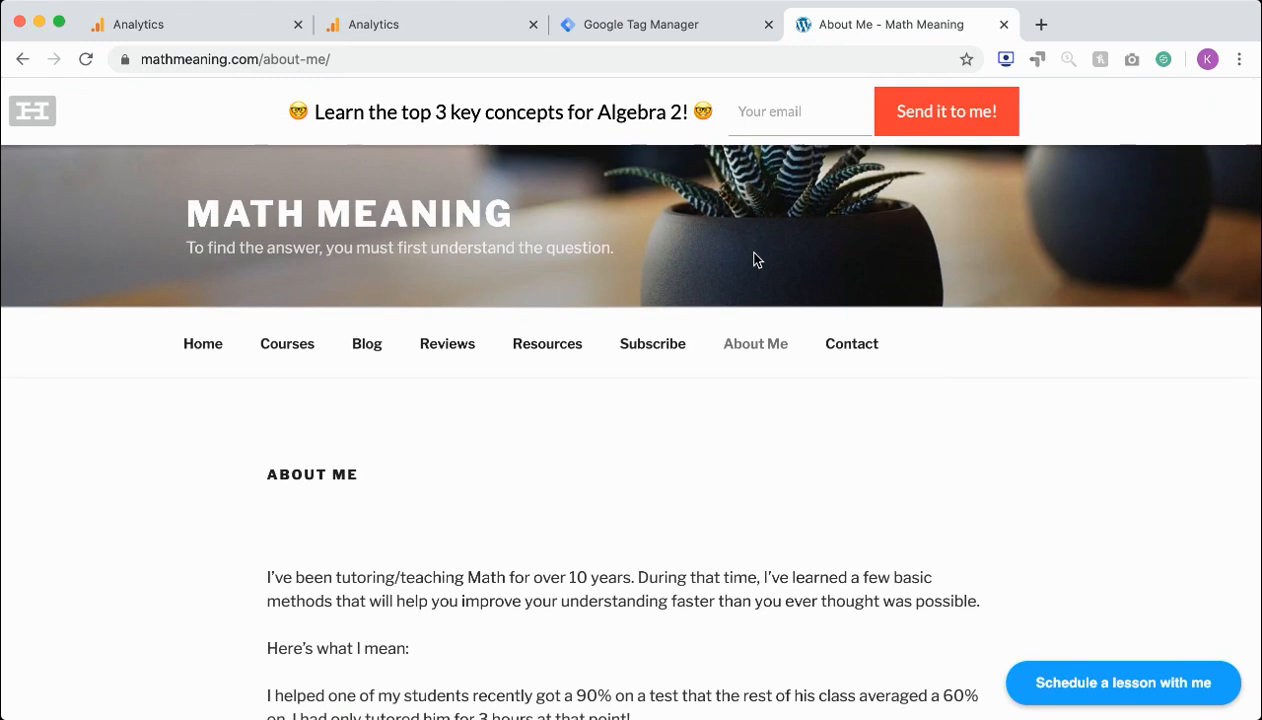
left_click(846, 347)
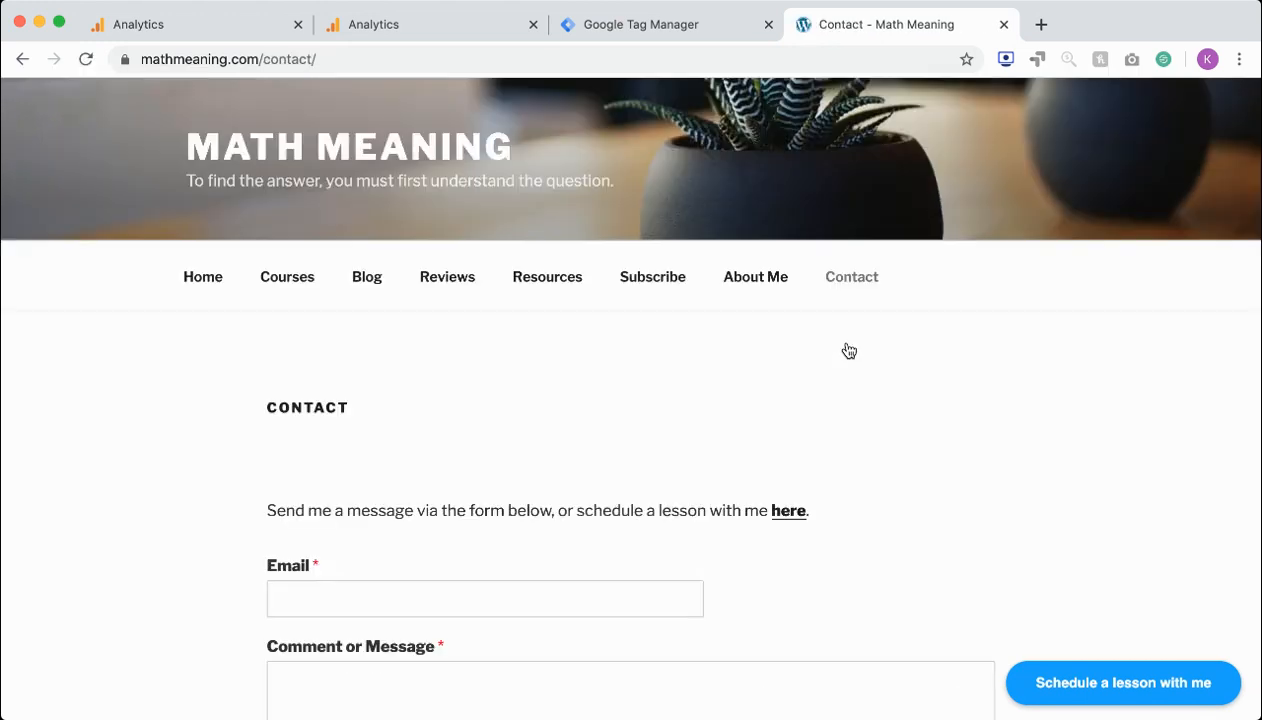
Inspect the contact form's Email field in the page code and select the enclosing form element's id value
scroll(848, 350, "down", 3)
scroll(848, 350, "up", 3)
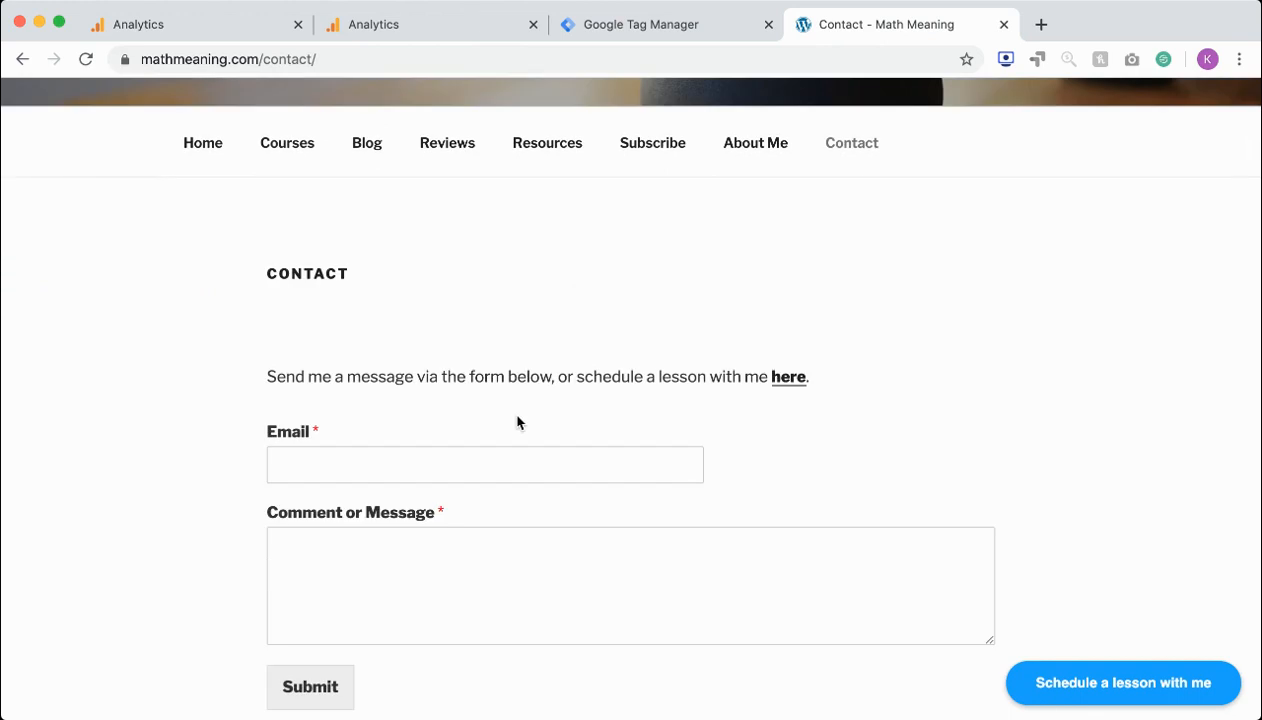
left_click(350, 462)
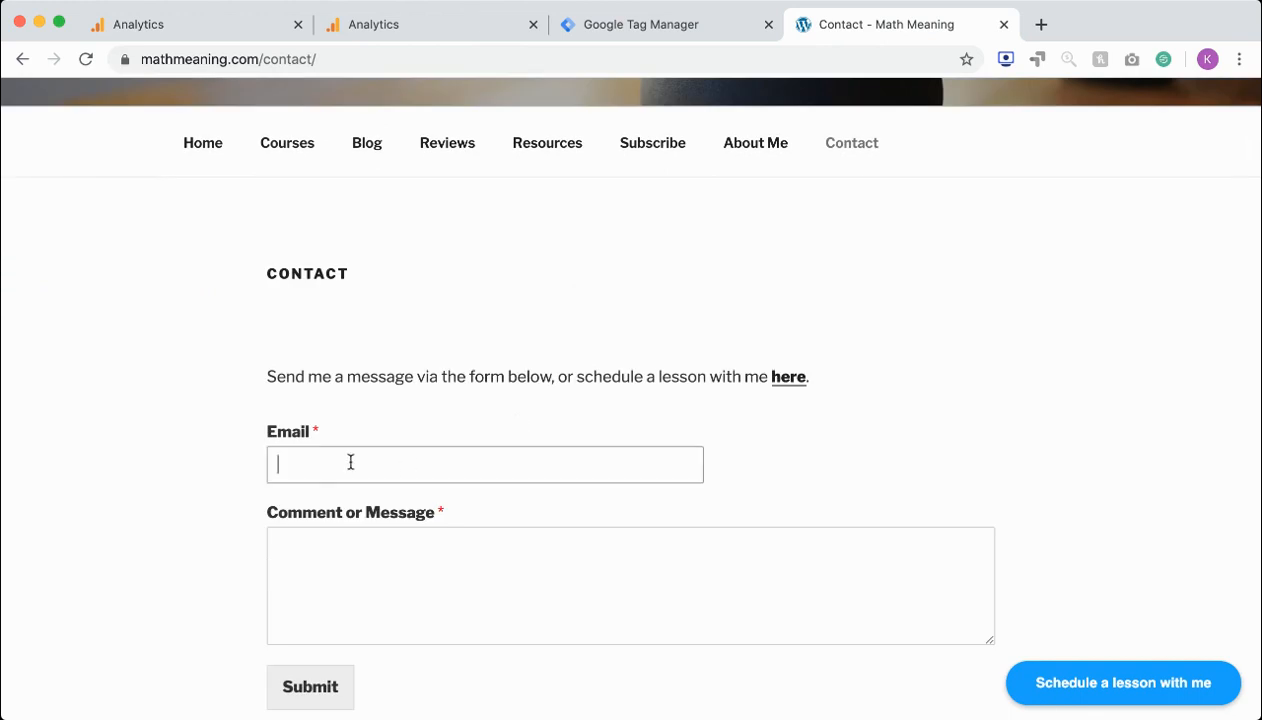
left_click(405, 684)
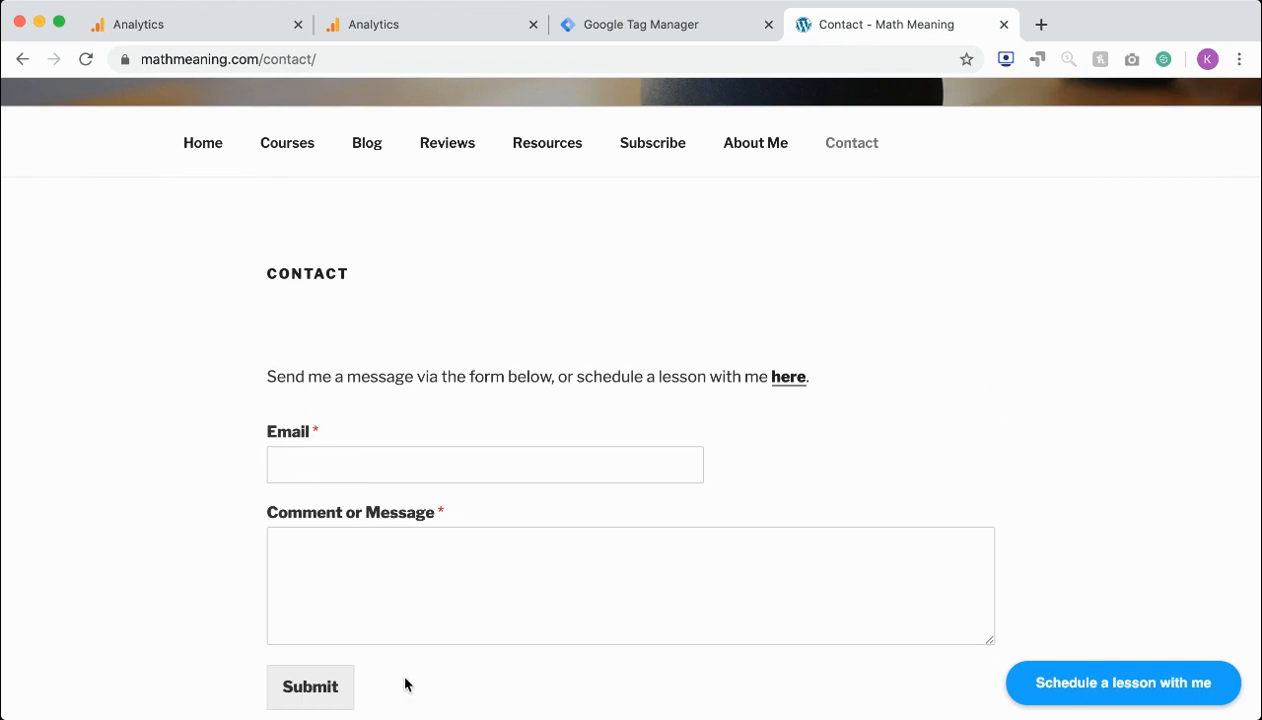
scroll(319, 338, "down", 2)
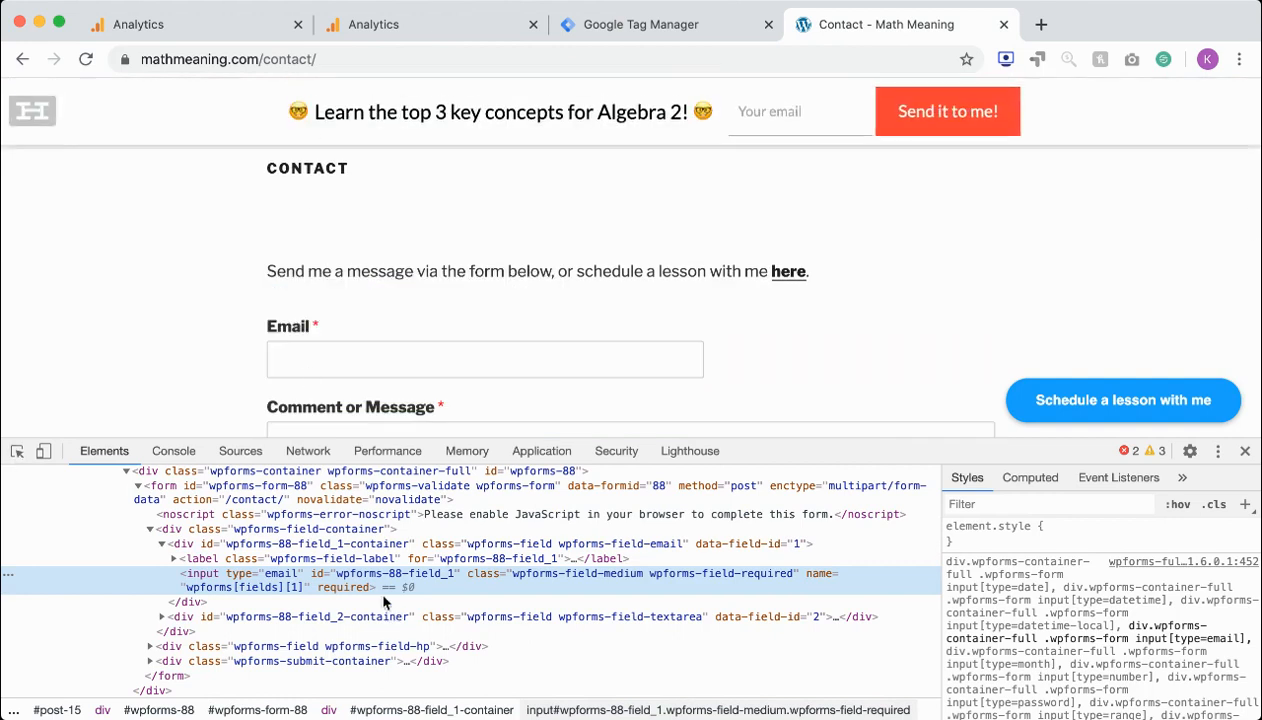
left_click(17, 452)
left_click(364, 358)
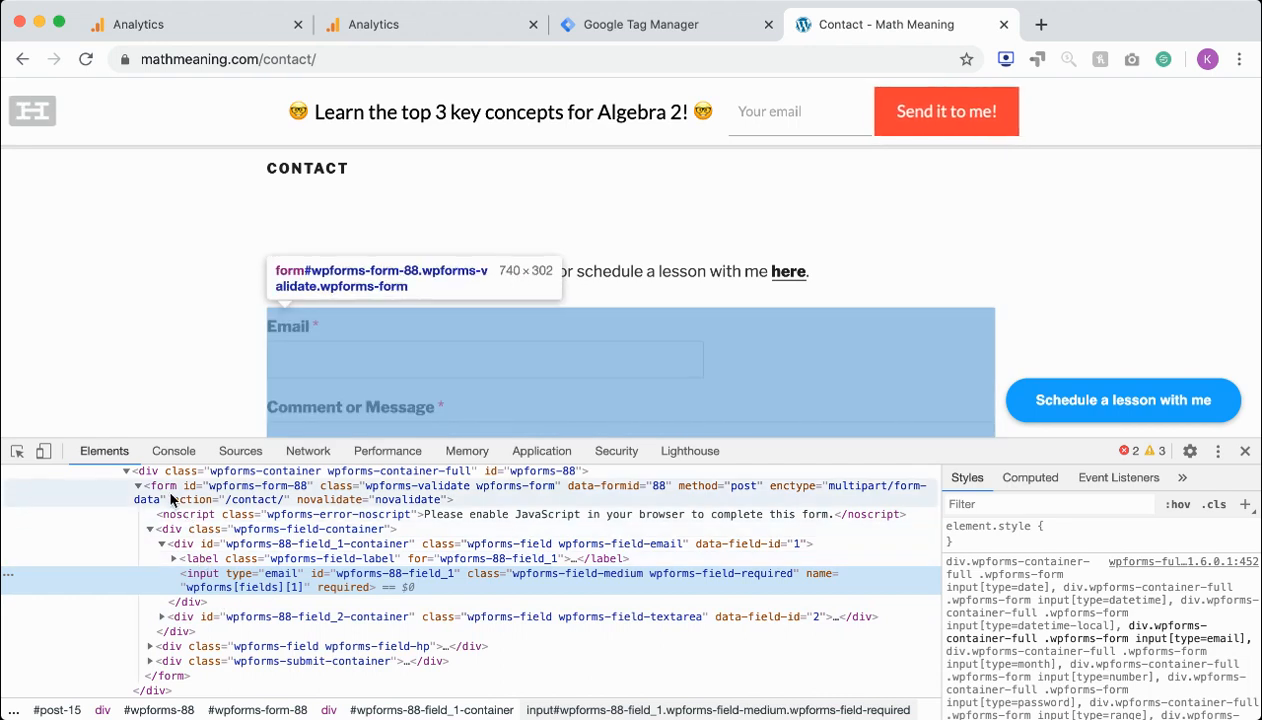
left_click(200, 496)
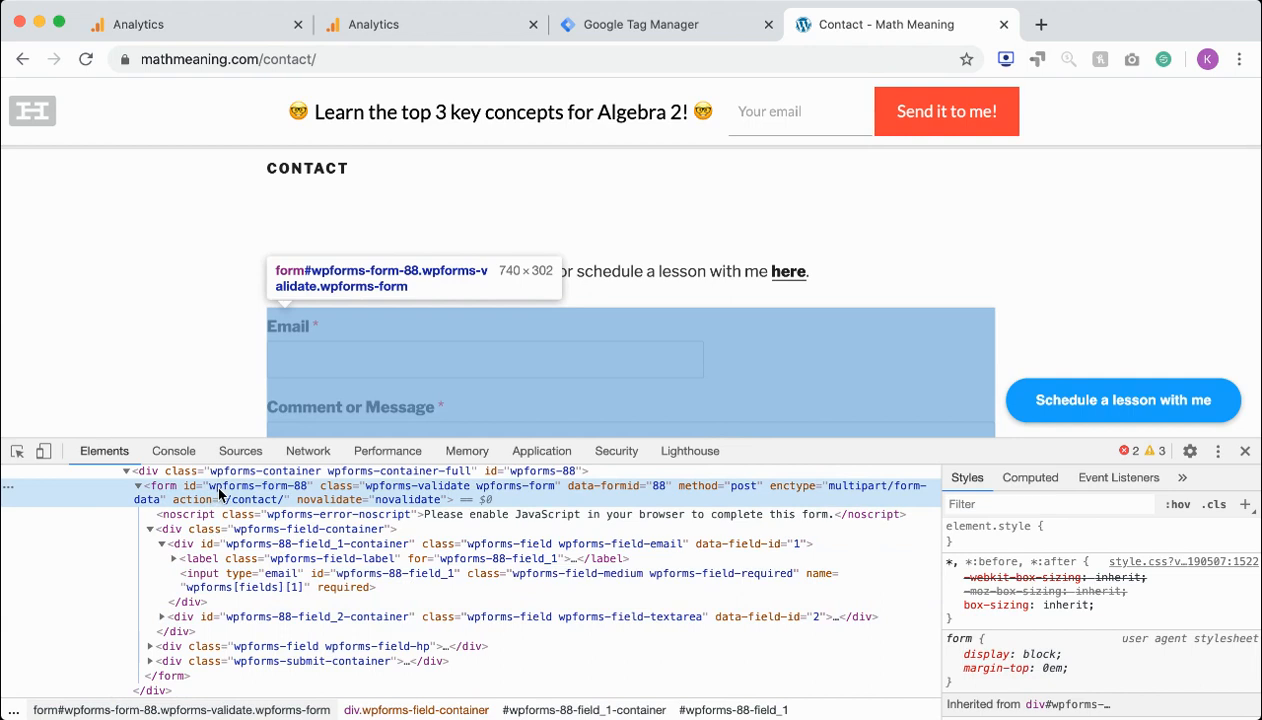
double_click(224, 487)
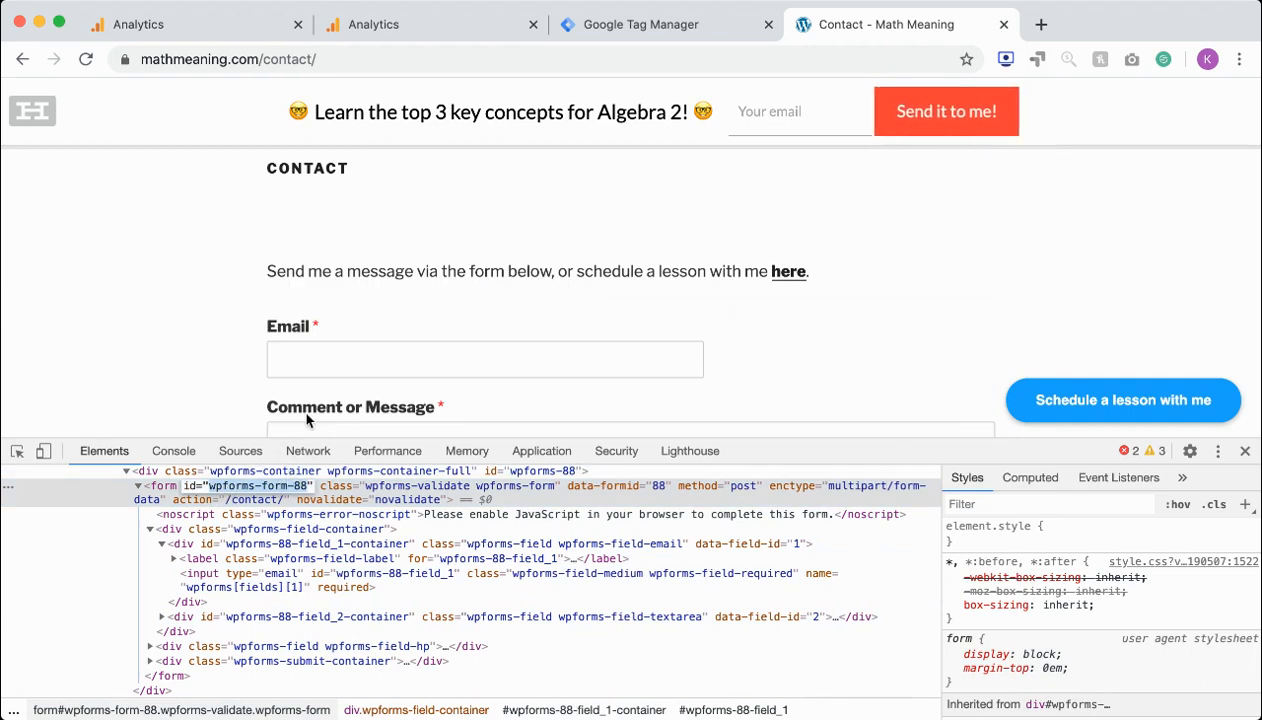
Return to Google Tag Manager, reopen the contact form trigger to recheck its Form ID condition, and close it
left_click(590, 33)
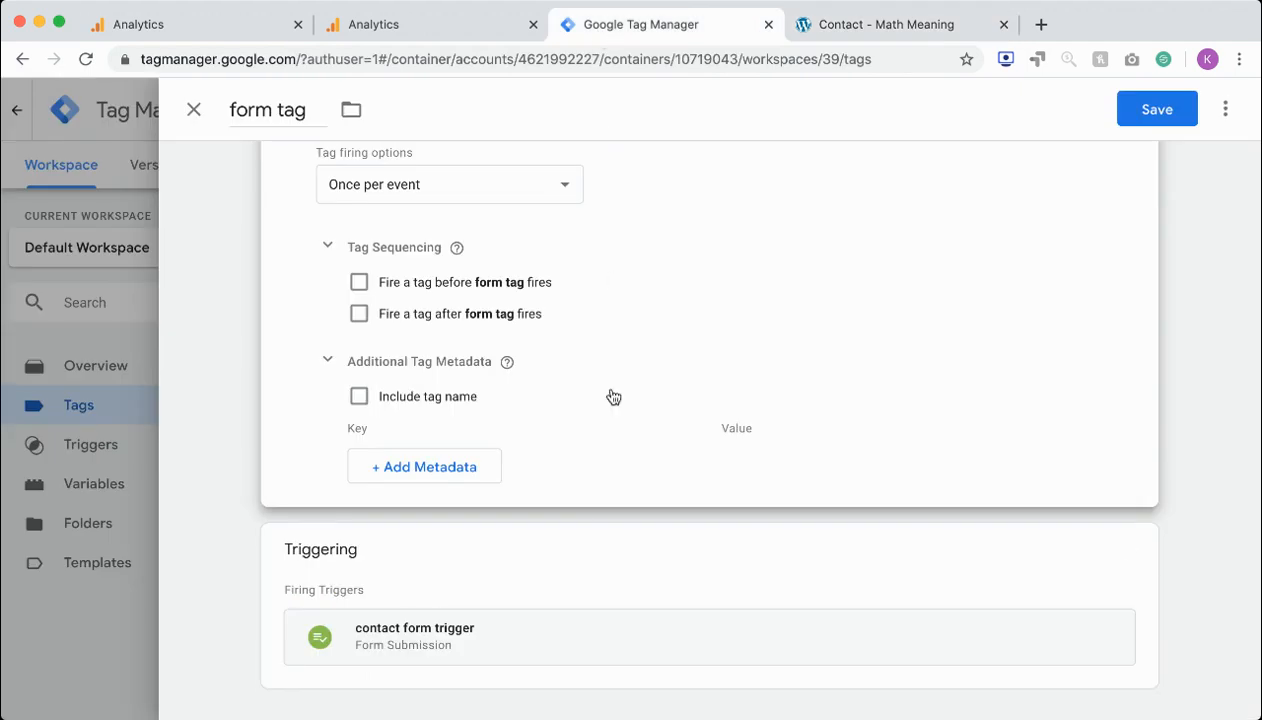
left_click(611, 630)
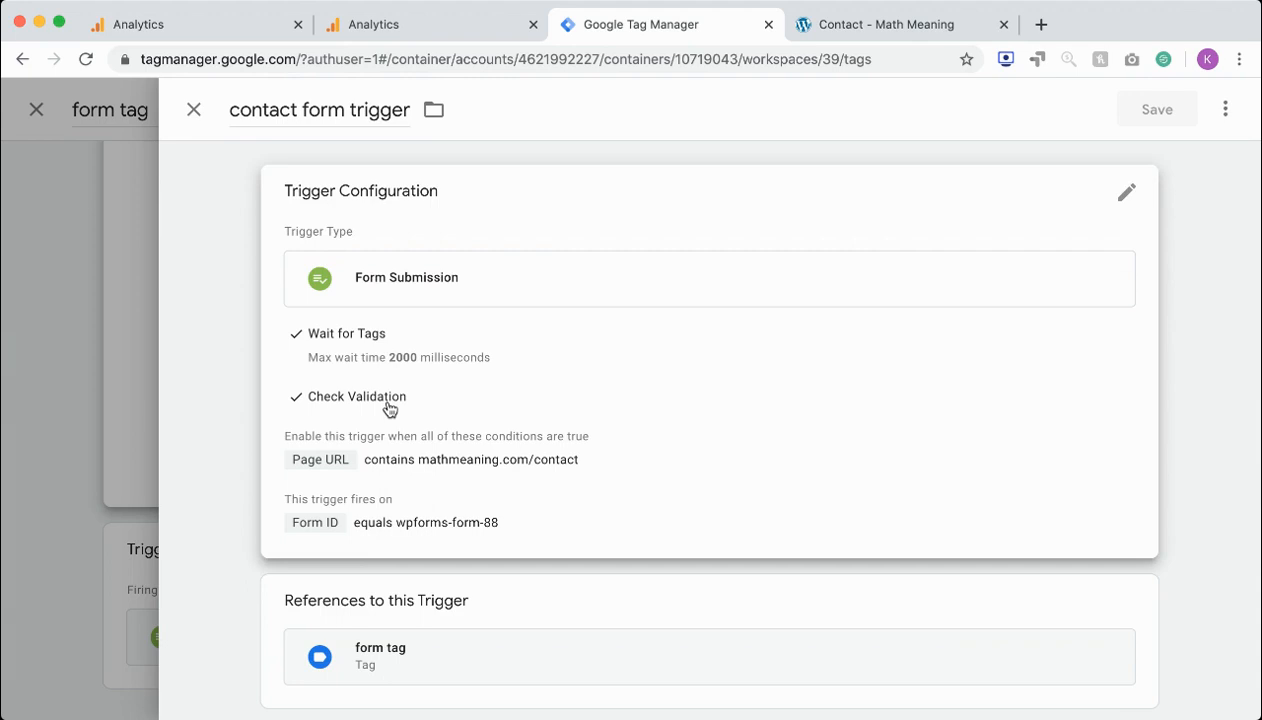
left_click(397, 289)
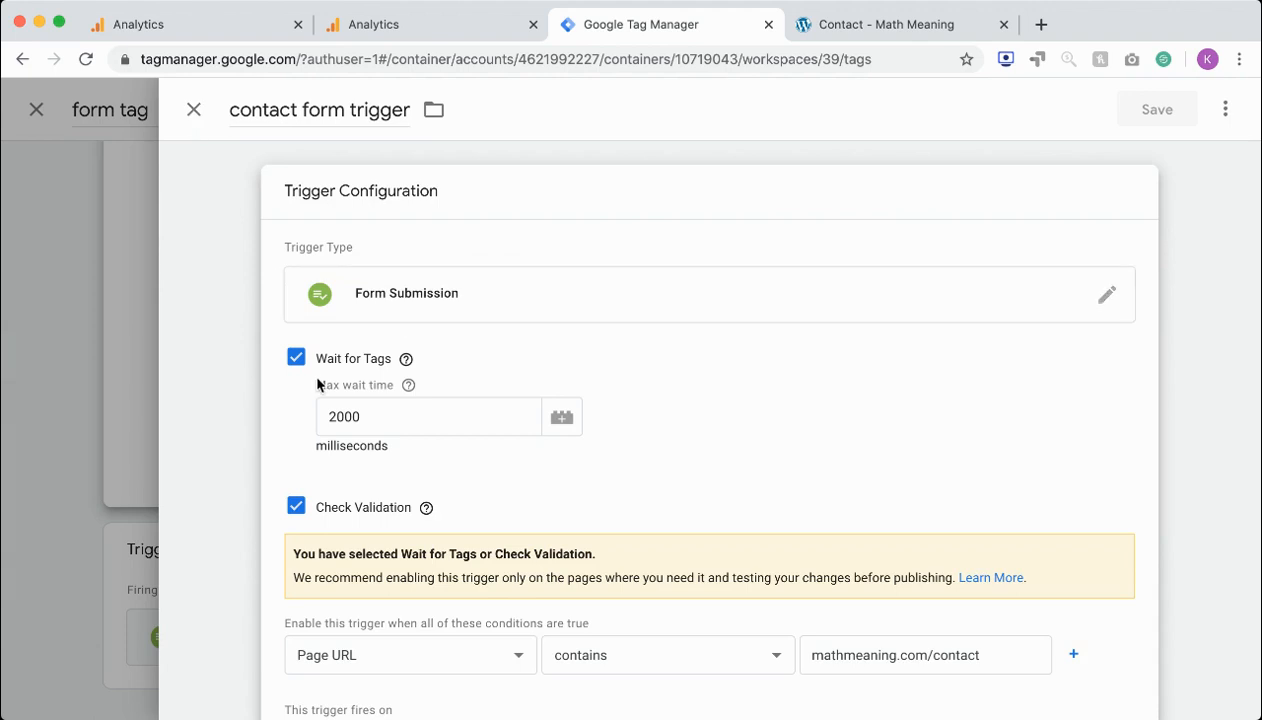
scroll(312, 371, "down", 3)
scroll(312, 371, "up", 3)
left_click(196, 112)
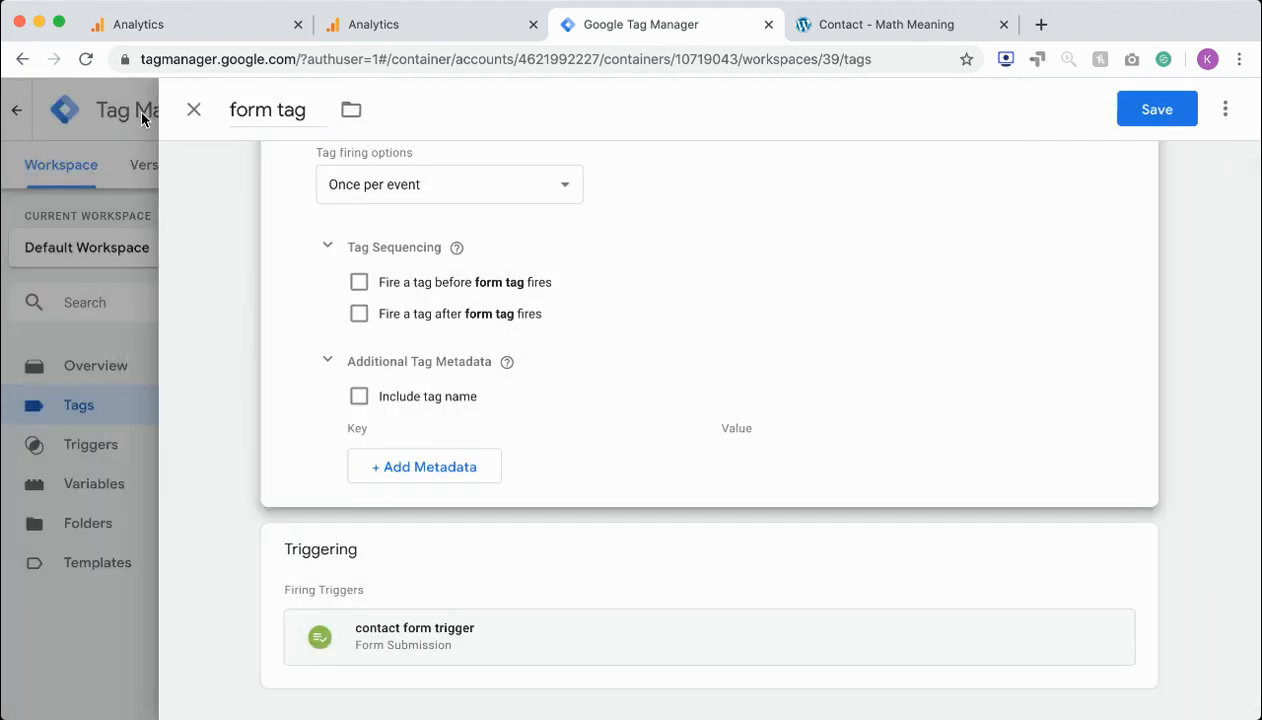
Save the form tag, keeping its unsaved changes
left_click(191, 113)
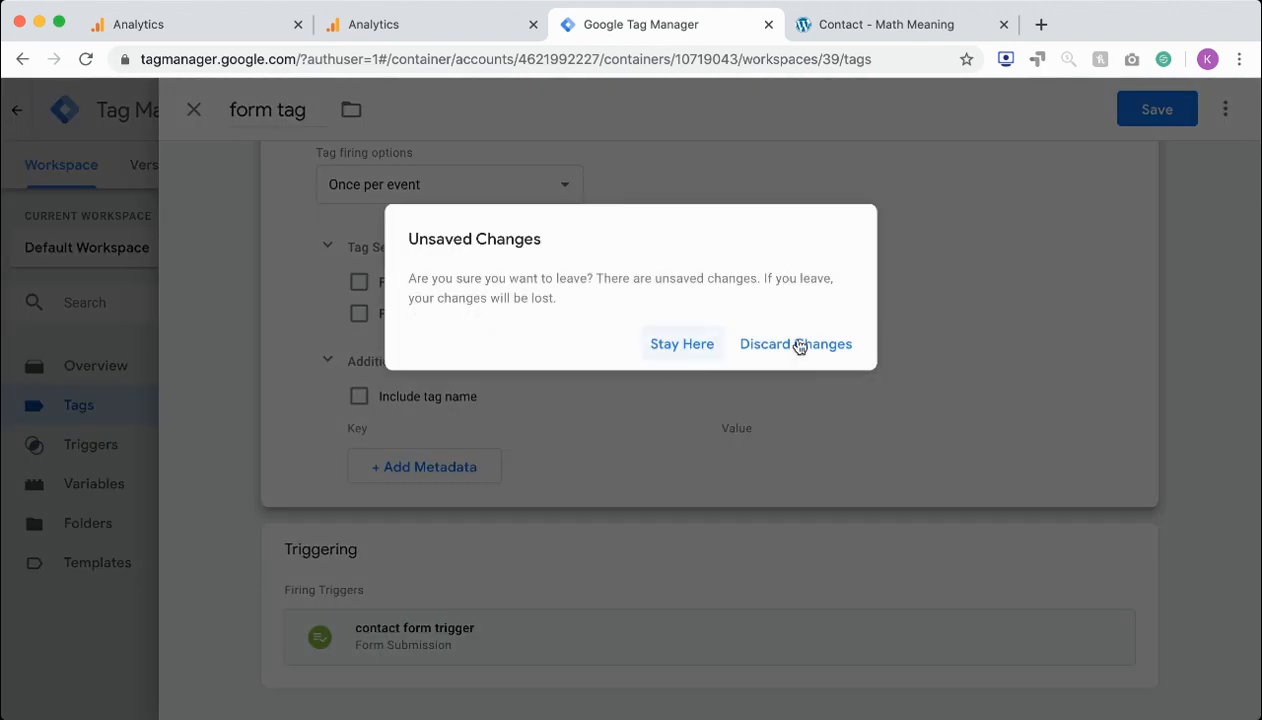
left_click(688, 345)
left_click(1155, 109)
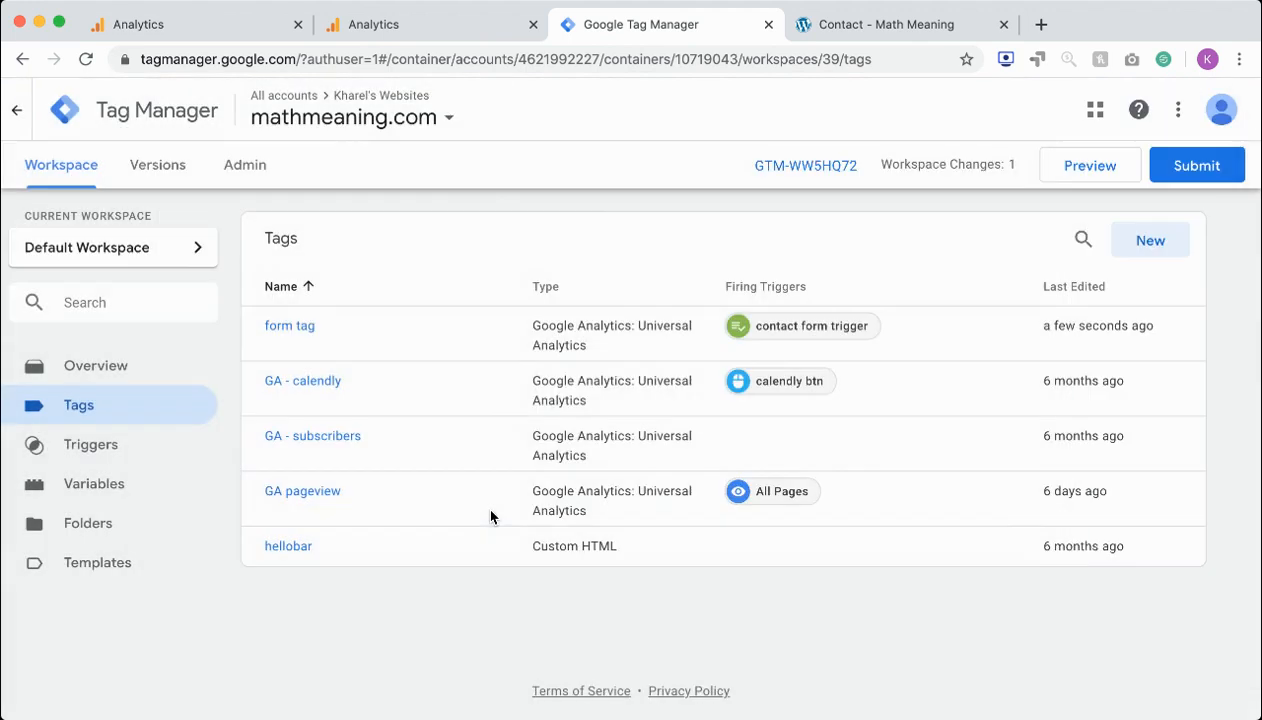
Submit the workspace changes and publish them as a version named "timestamp for forms"
left_click(1176, 163)
left_click(511, 329)
type("timestamp for forms")
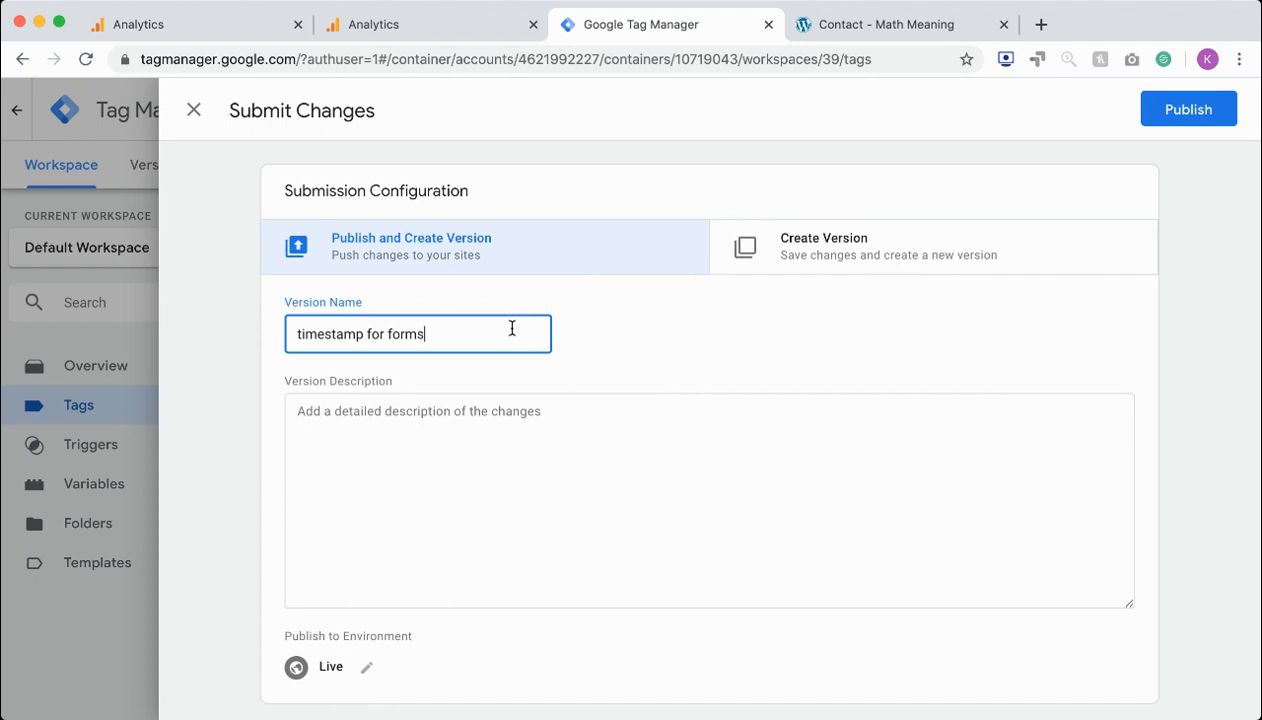
left_click(1154, 130)
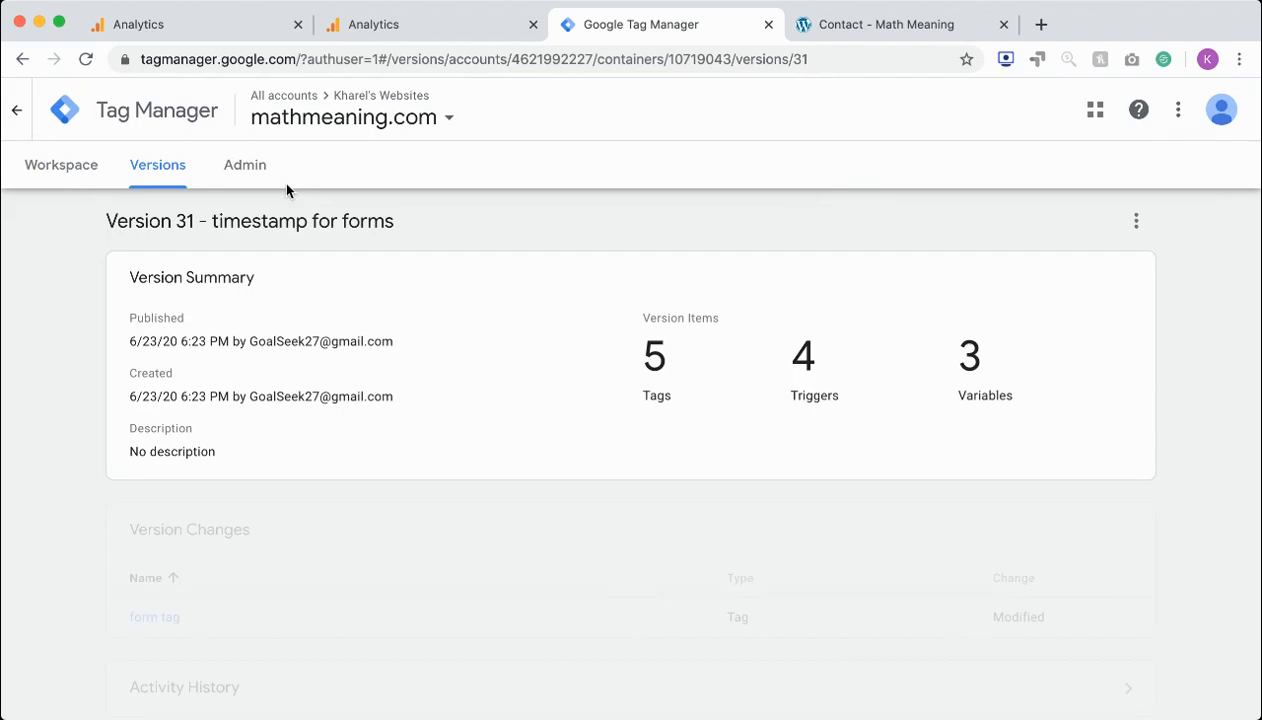
Enable preview mode for the workspace and reload the website's Contact page with the developer tools closed
left_click(62, 170)
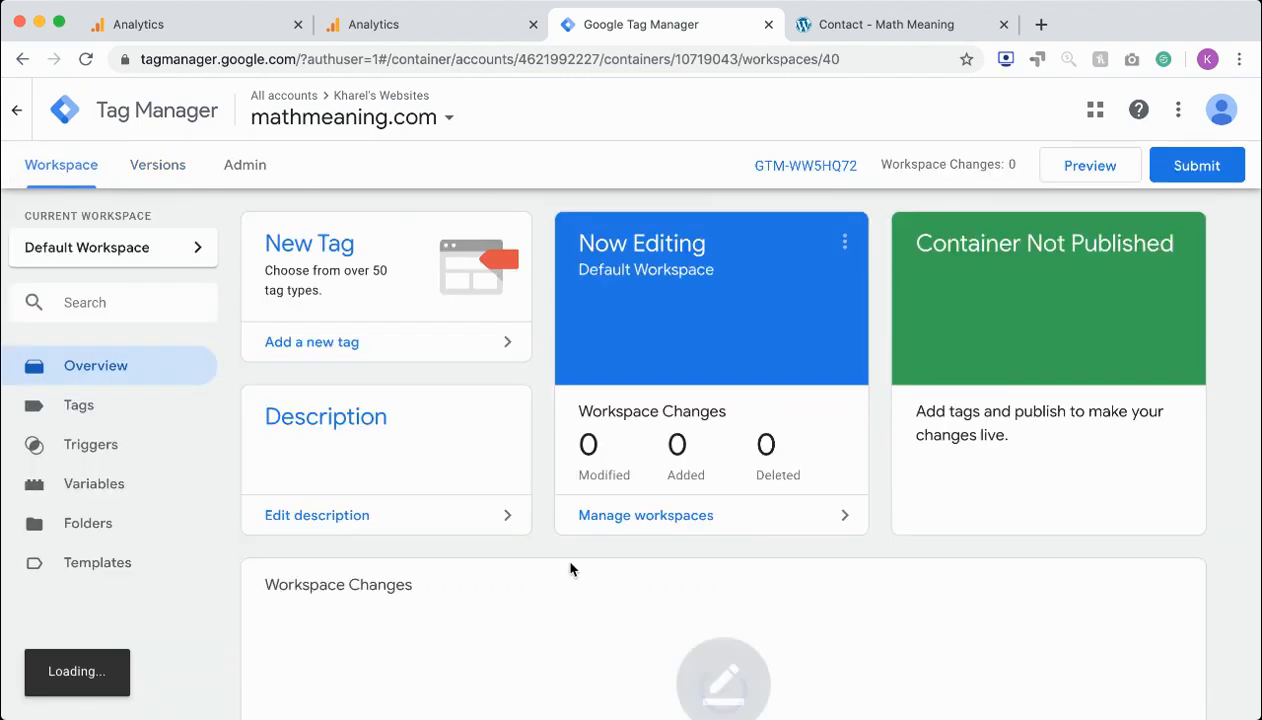
left_click(1090, 170)
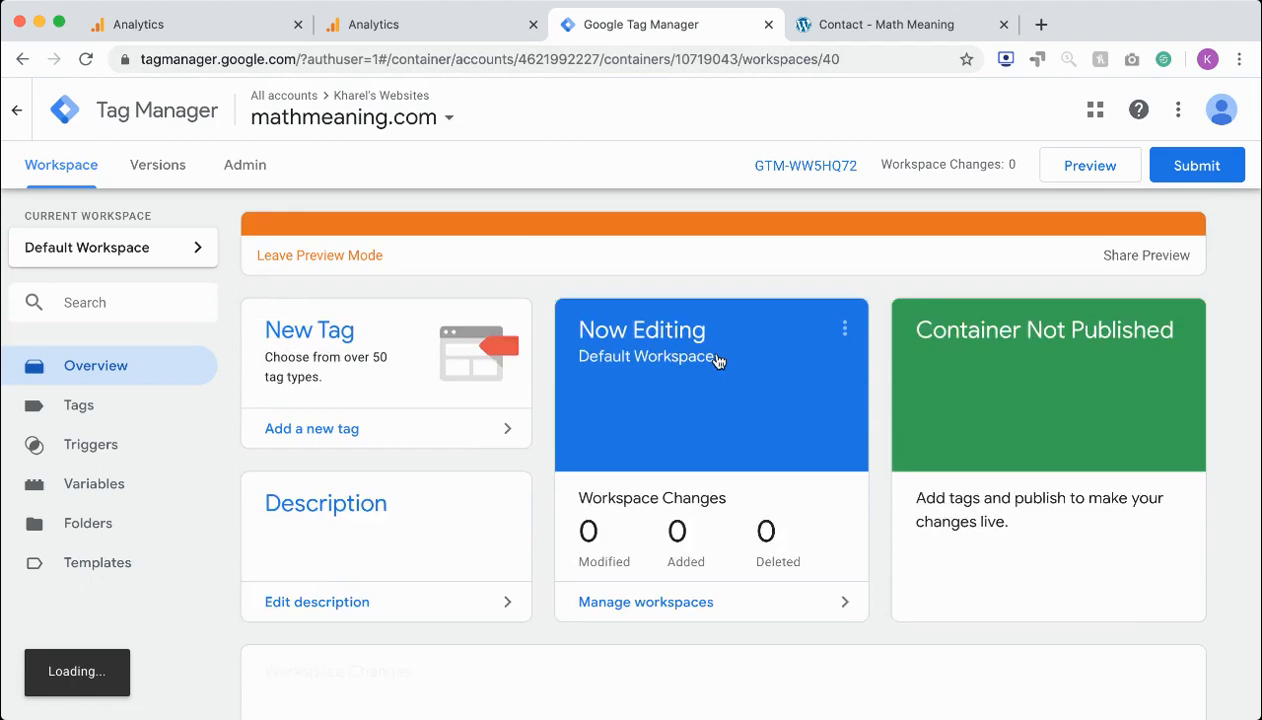
left_click(820, 24)
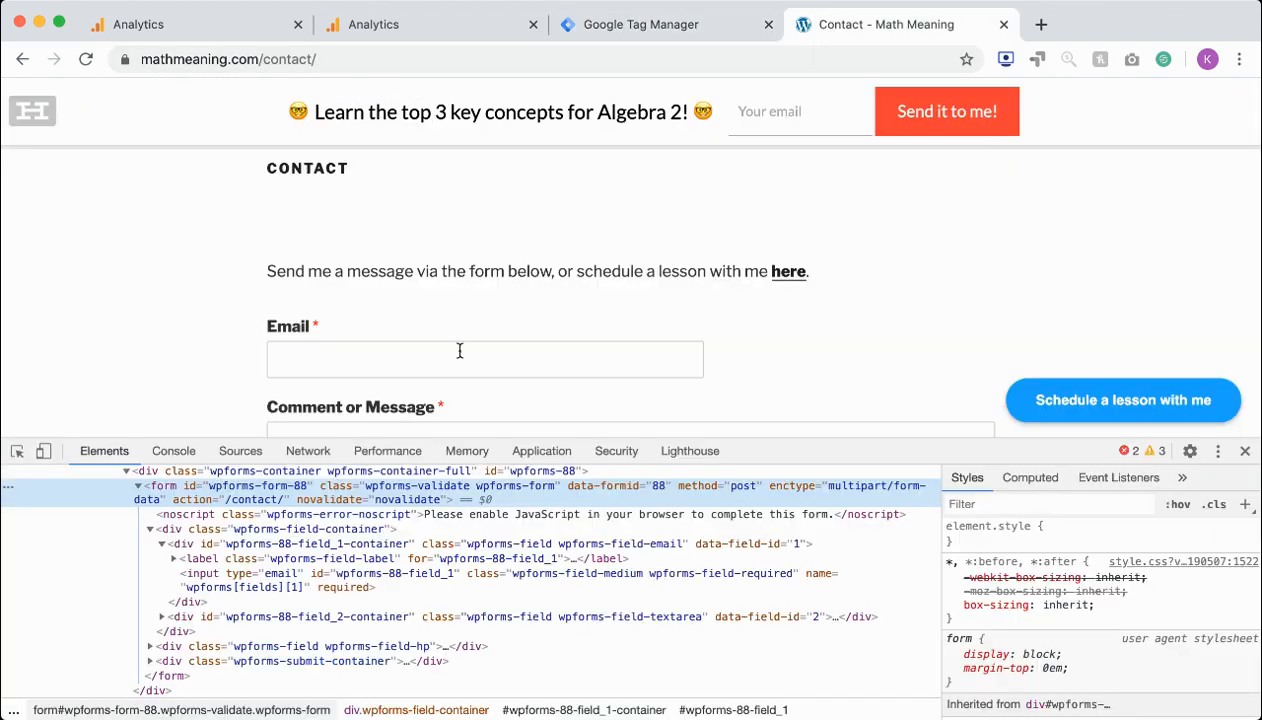
left_click(1245, 451)
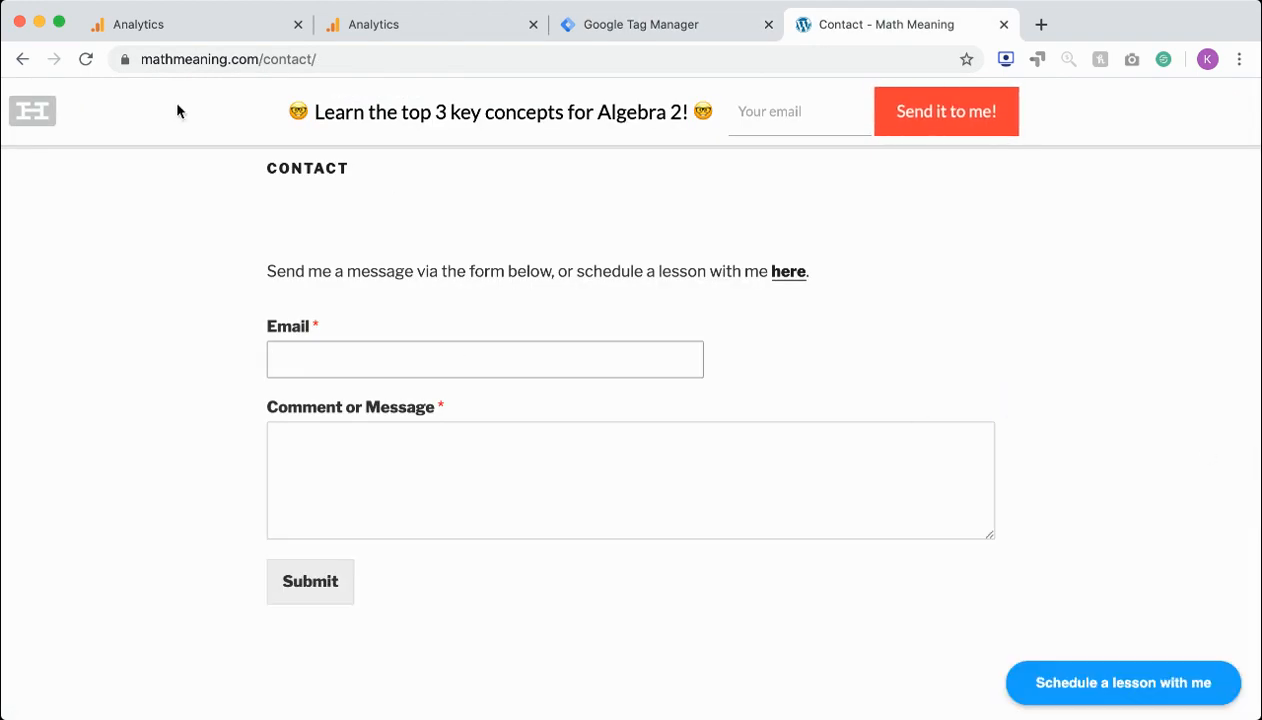
left_click(86, 59)
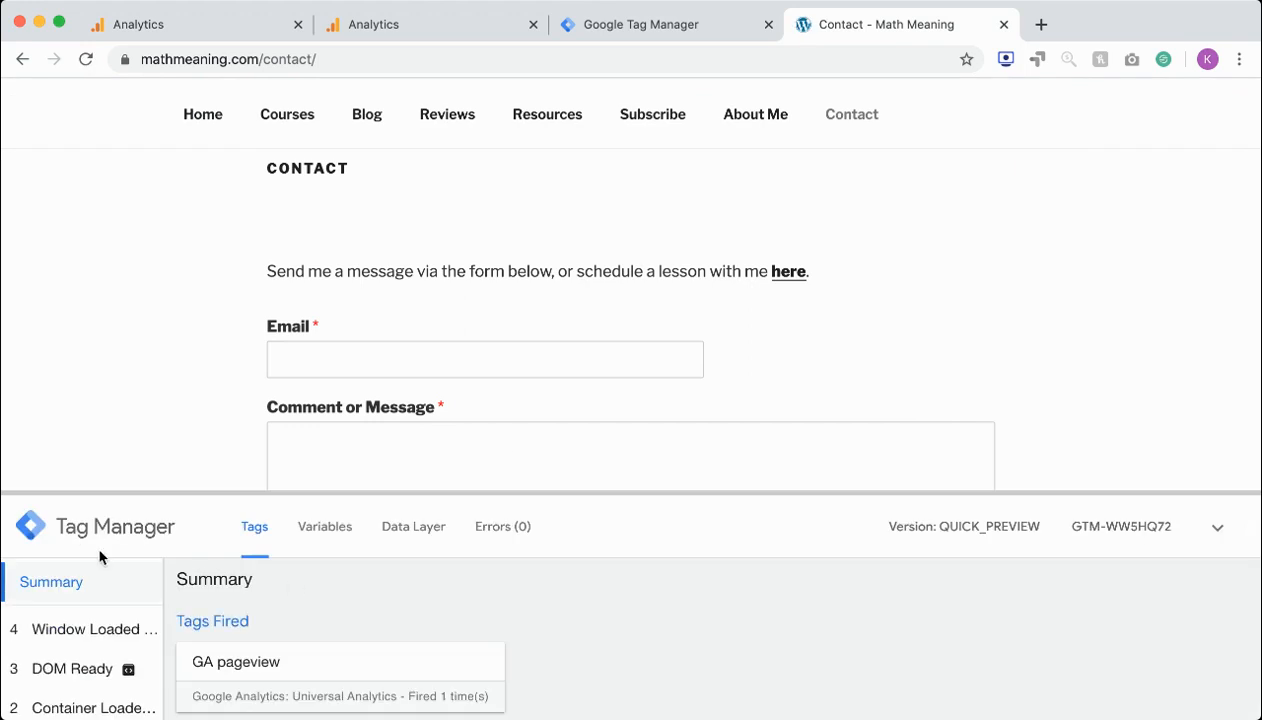
Fill in the contact form's email with the saved suggestion, enter "g" as the message, and submit the form
scroll(104, 484, "down", 1)
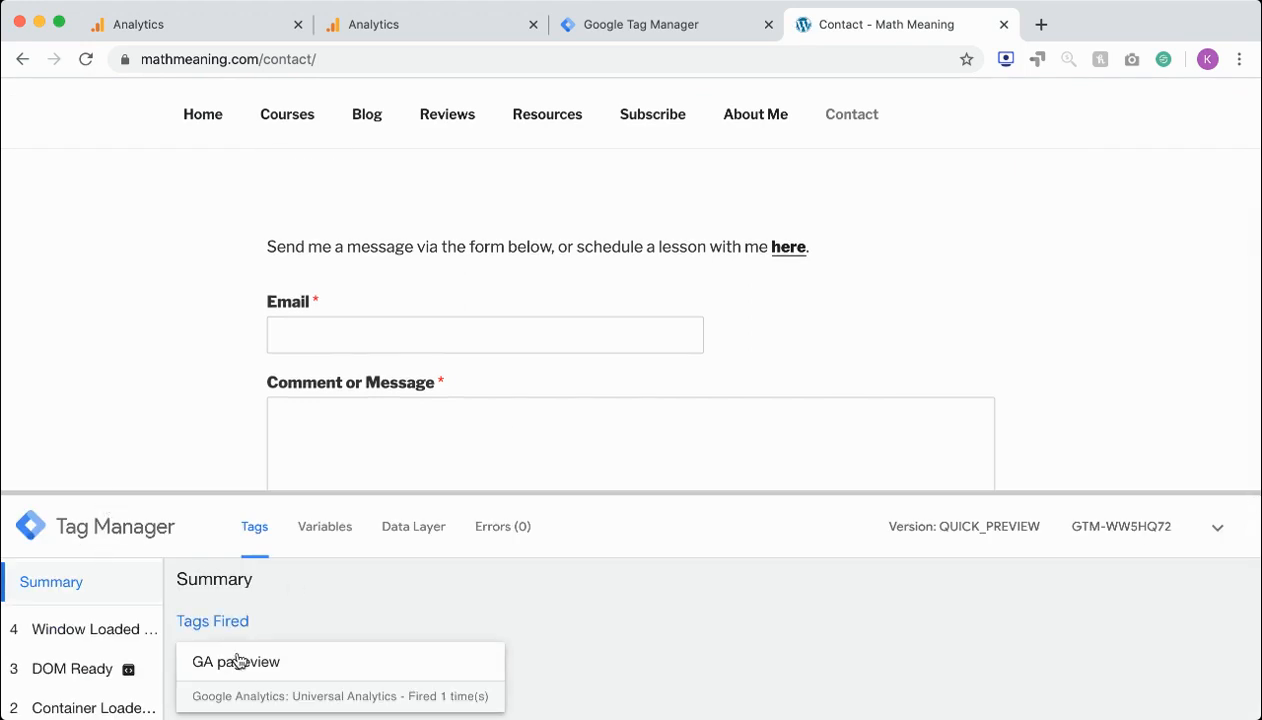
scroll(258, 679, "down", 2)
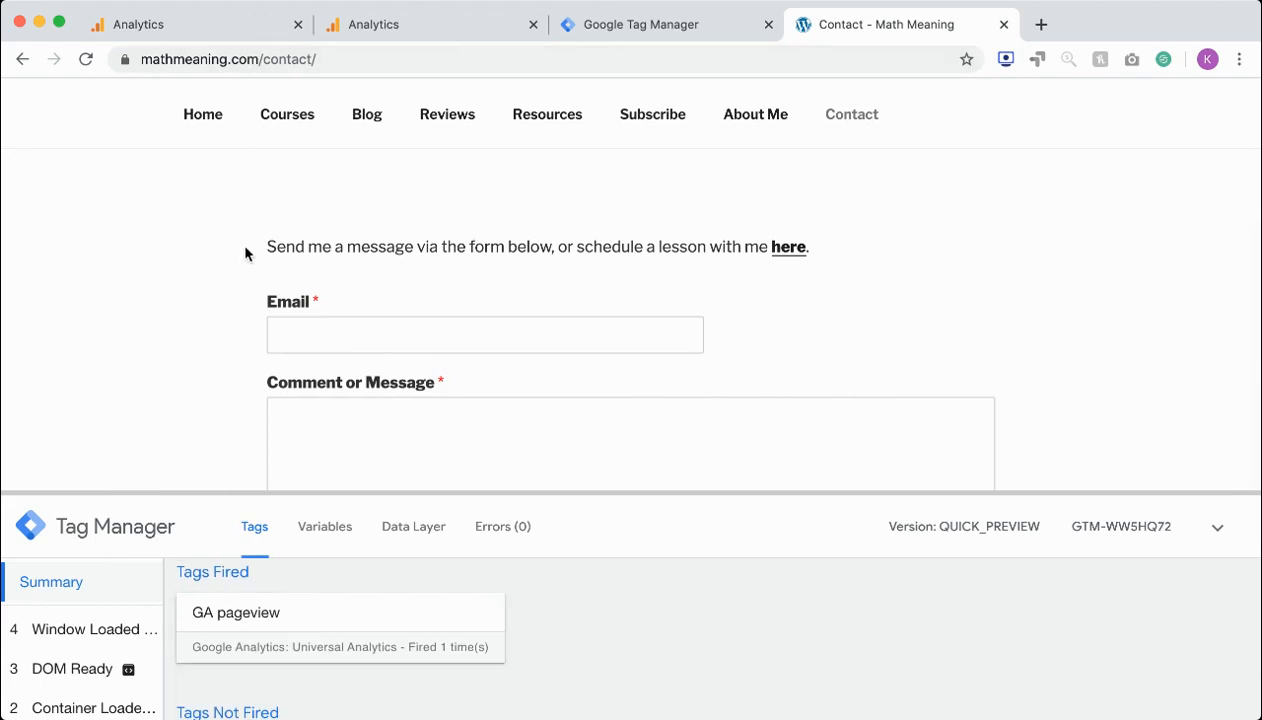
scroll(255, 280, "down", 1)
left_click(279, 318)
left_click(309, 378)
left_click(313, 438)
type("g")
scroll(217, 386, "down", 3)
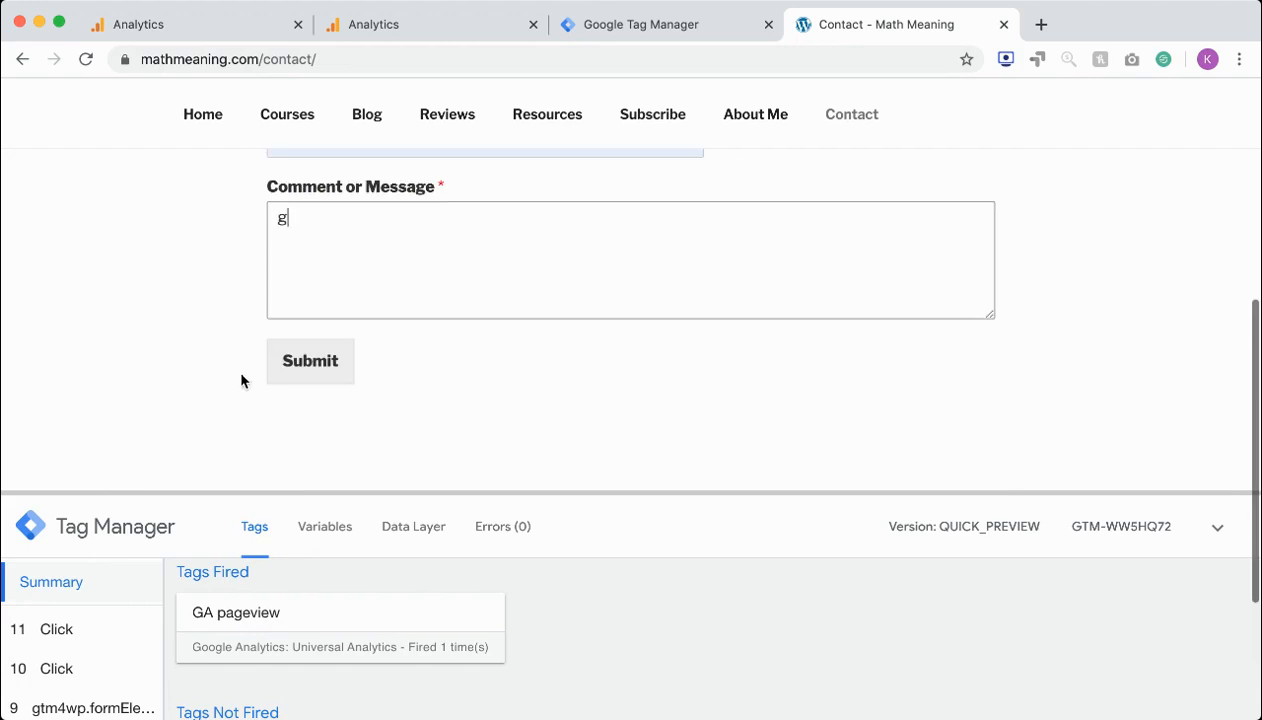
left_click(312, 370)
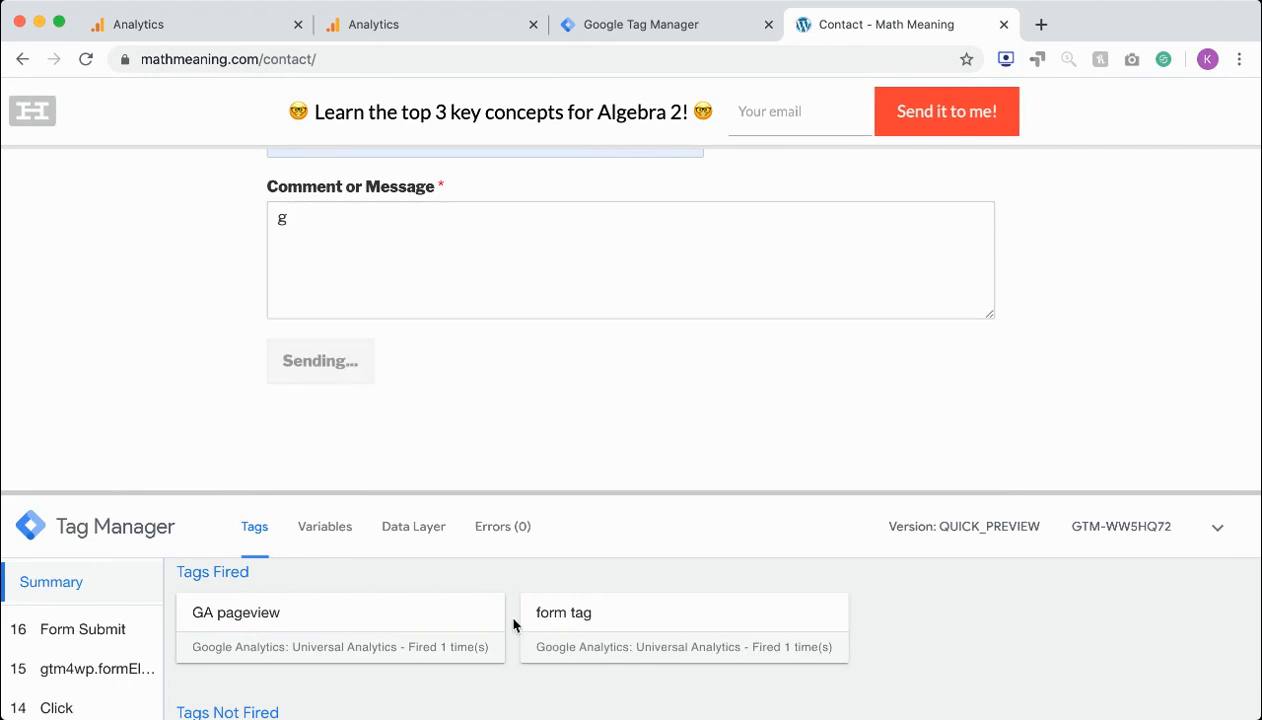
Open the fired form tag in the preview pane and examine its full properties, custom dimensions and firing trigger conditions
left_click(603, 634)
scroll(590, 625, "down", 5)
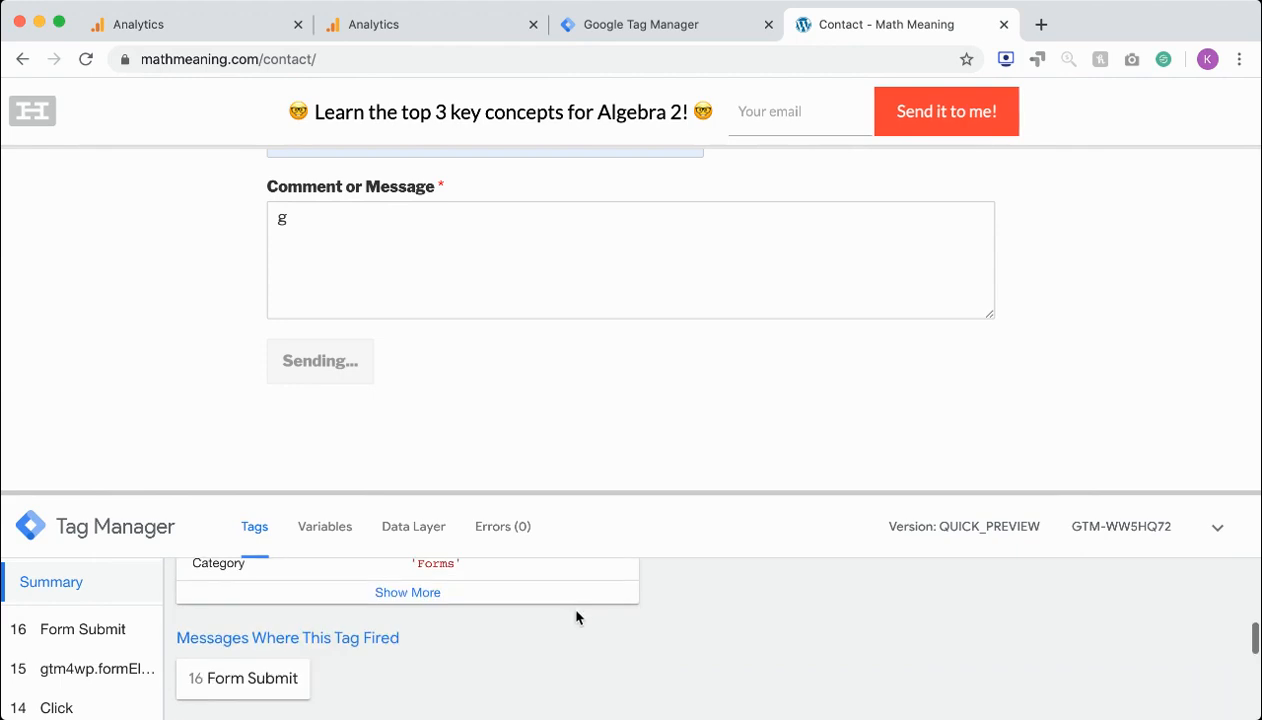
scroll(575, 613, "up", 1)
left_click(404, 638)
scroll(405, 644, "up", 1)
scroll(405, 644, "down", 3)
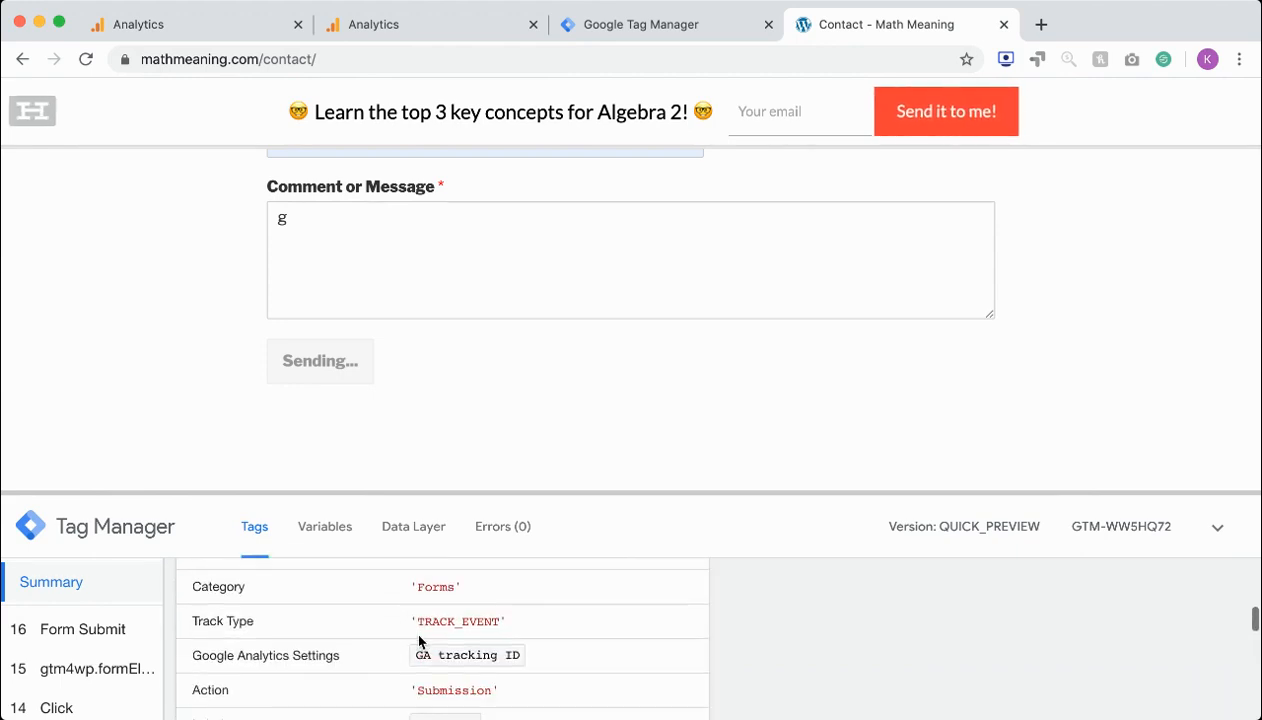
scroll(425, 638, "up", 1)
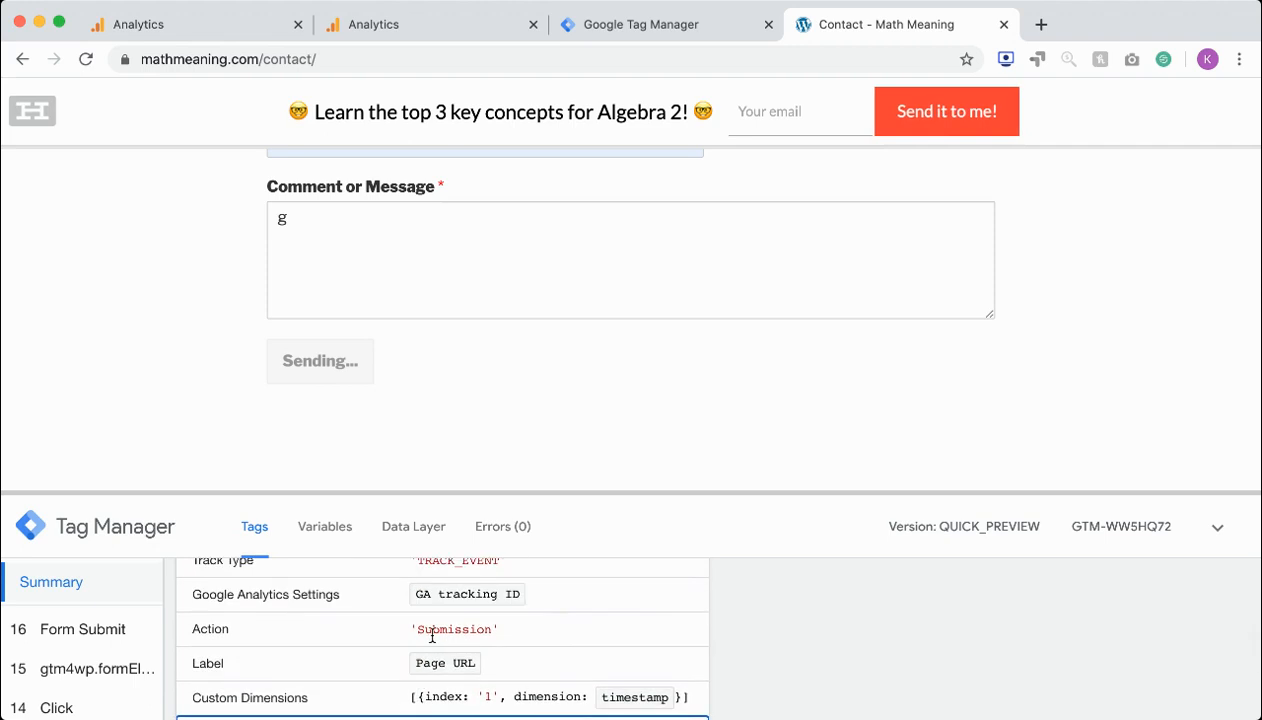
scroll(440, 612, "down", 5)
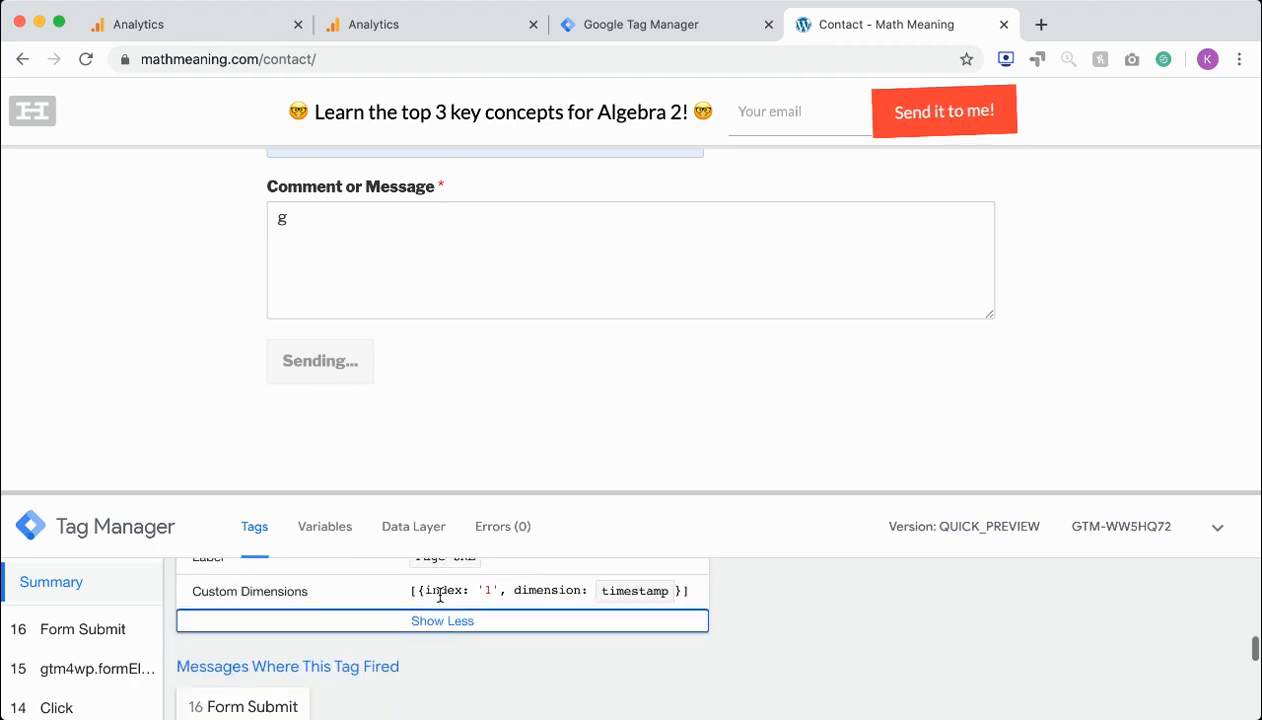
scroll(338, 627, "down", 2)
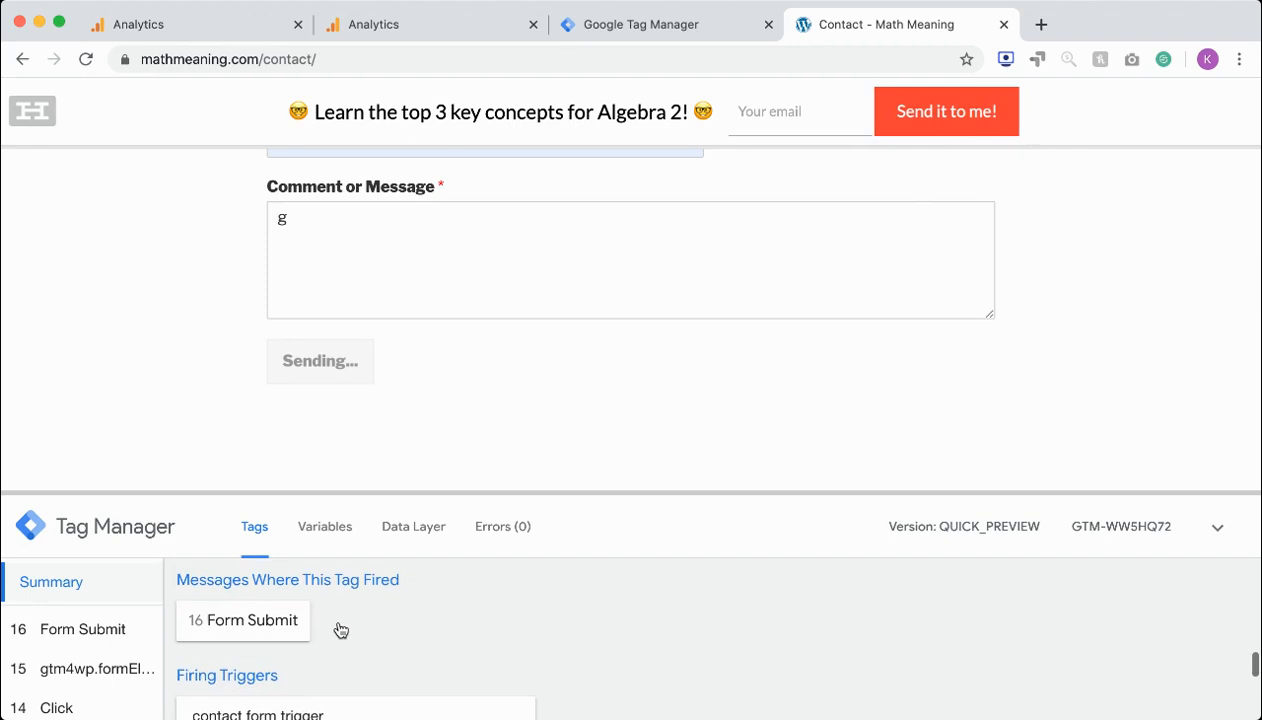
scroll(338, 627, "down", 5)
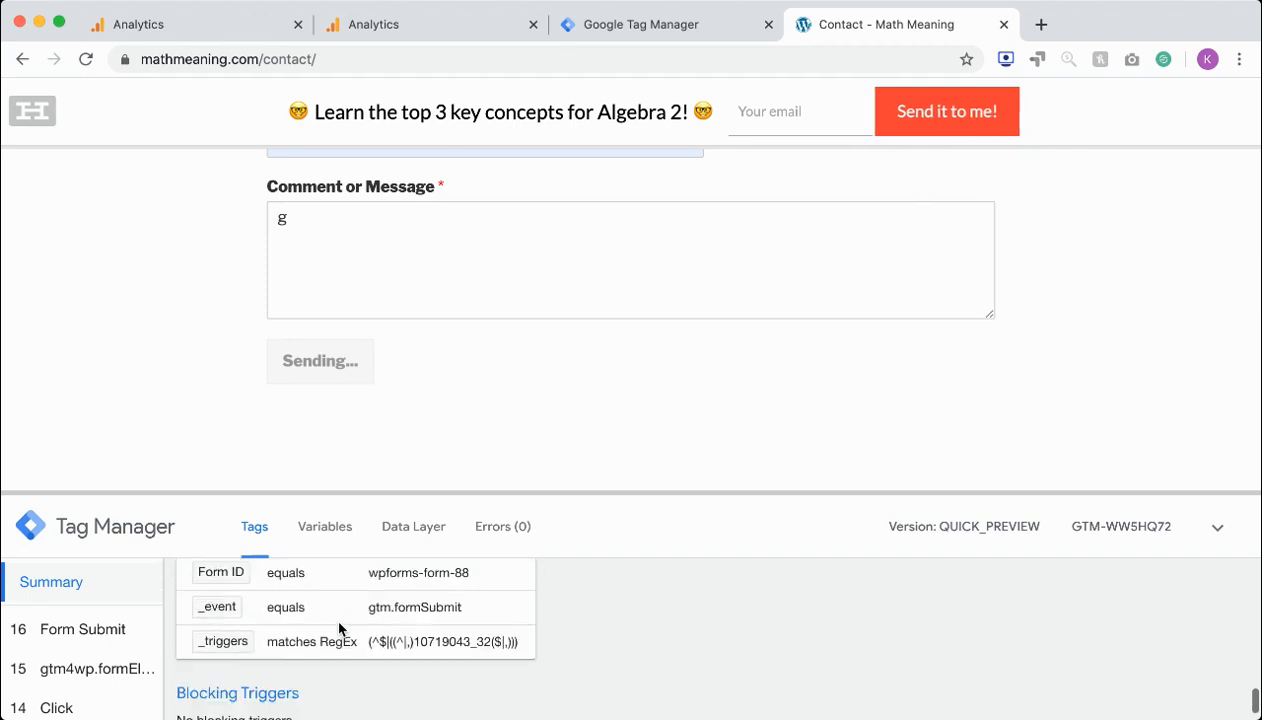
scroll(338, 627, "up", 10)
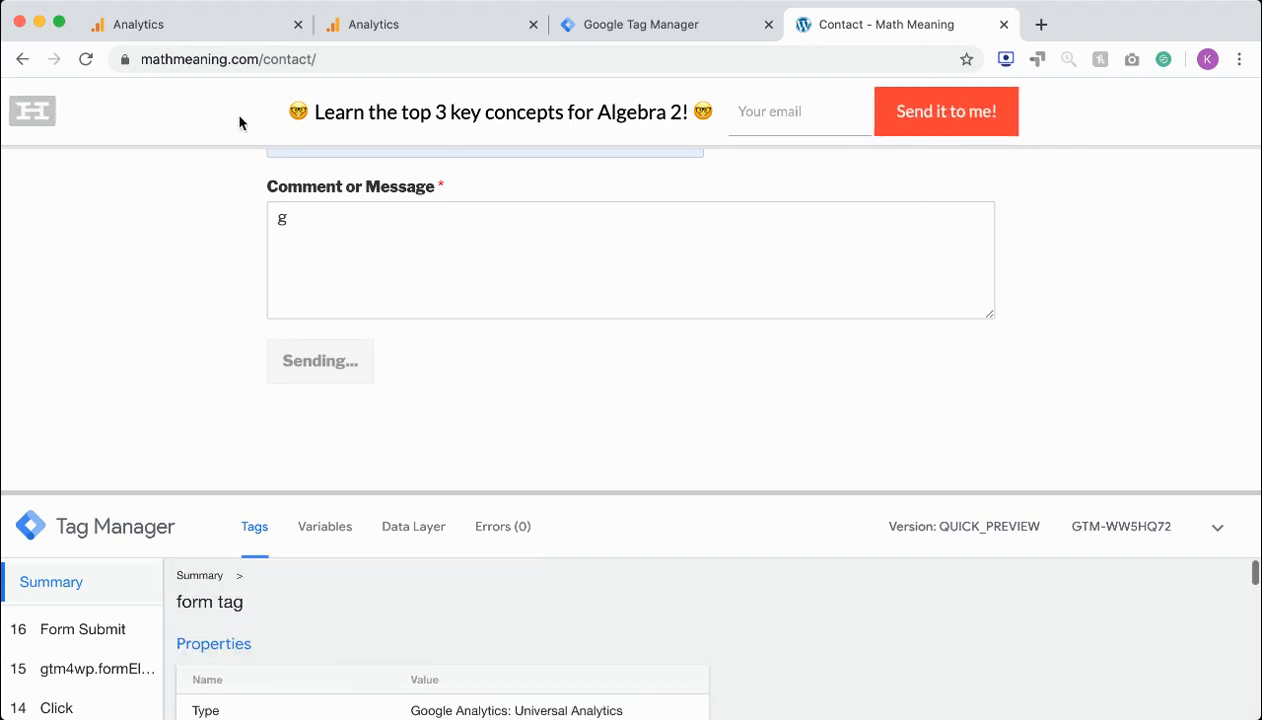
Switch to Google Analytics, open the Realtime Overview report, and check the top active pages
left_click(399, 33)
left_click(211, 30)
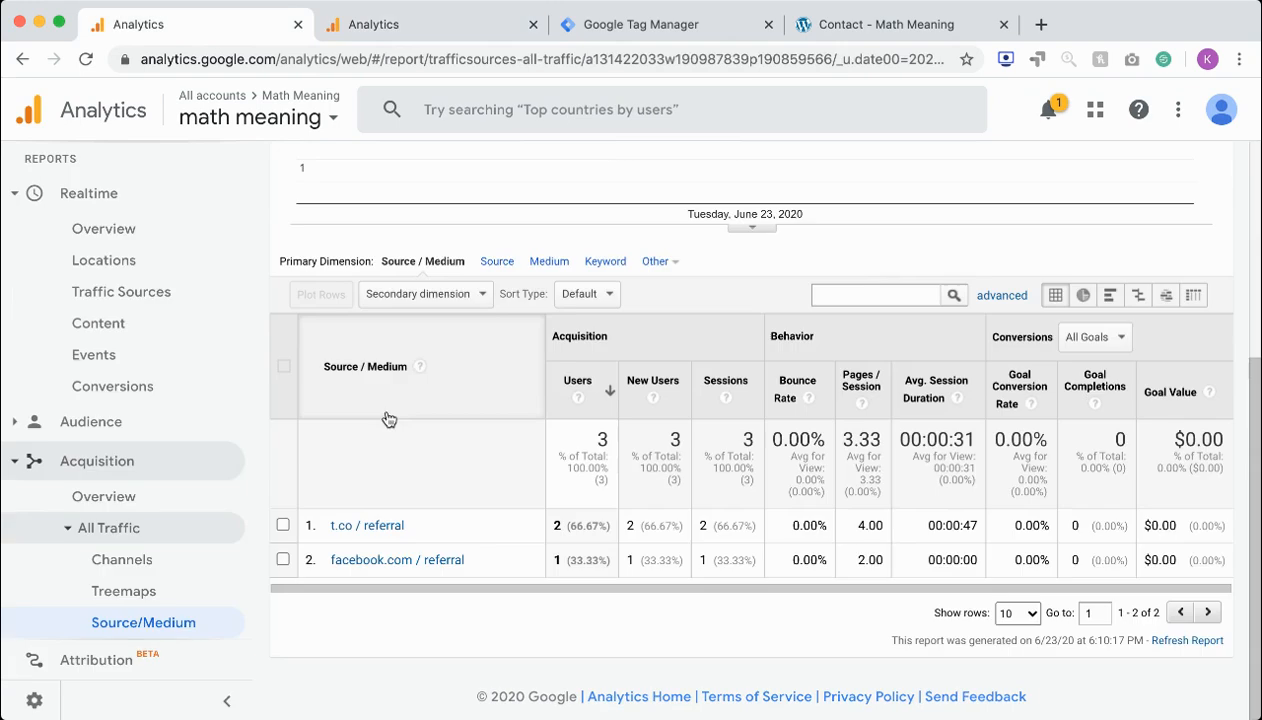
left_click(374, 24)
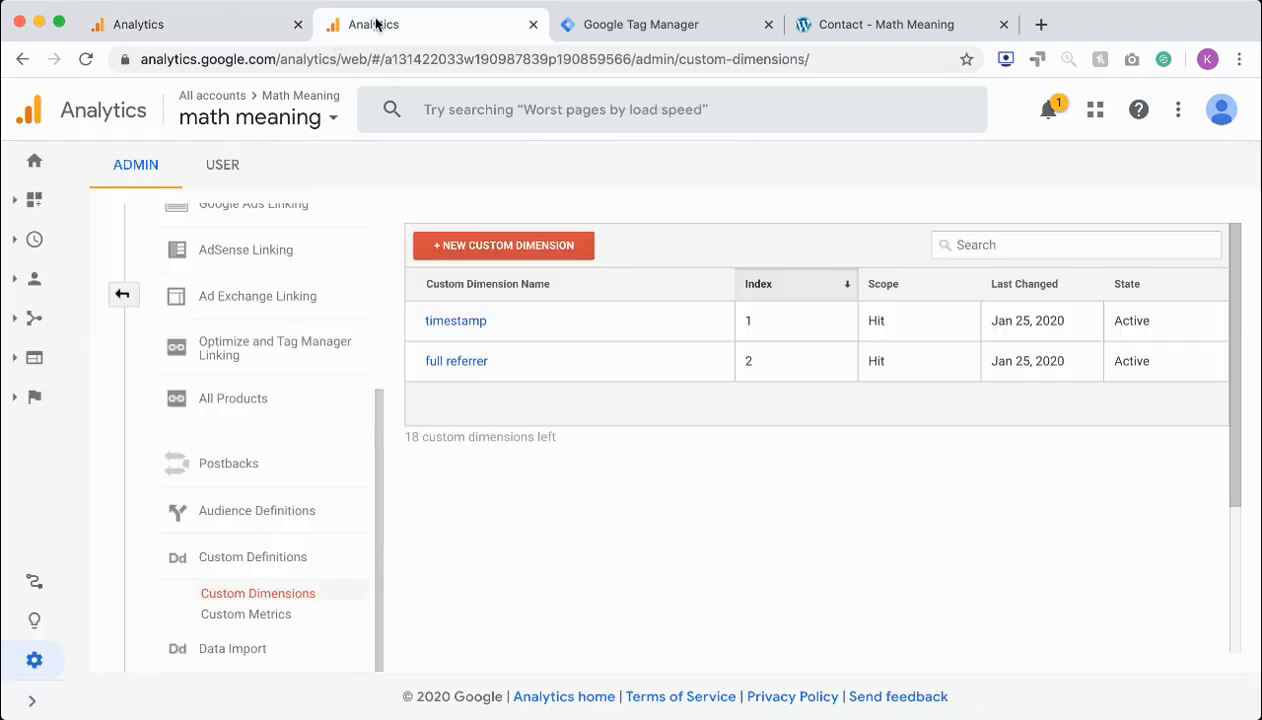
left_click(12, 244)
left_click(113, 318)
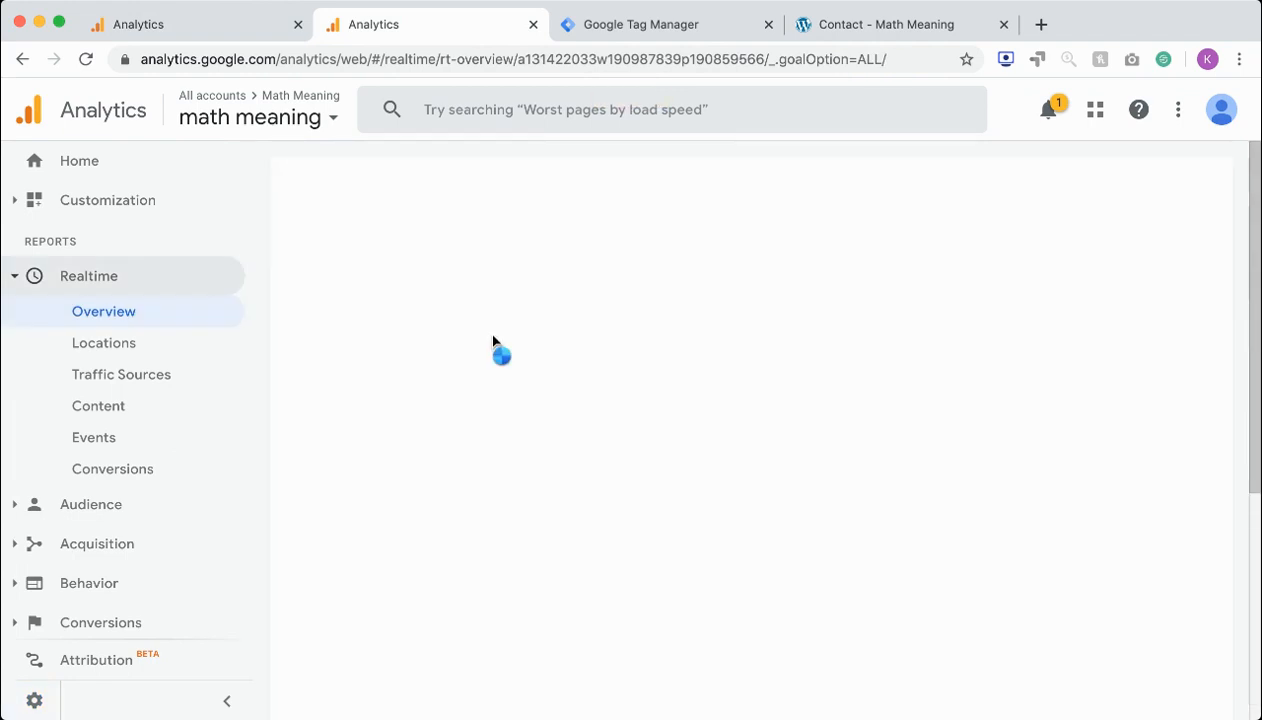
scroll(490, 340, "down", 5)
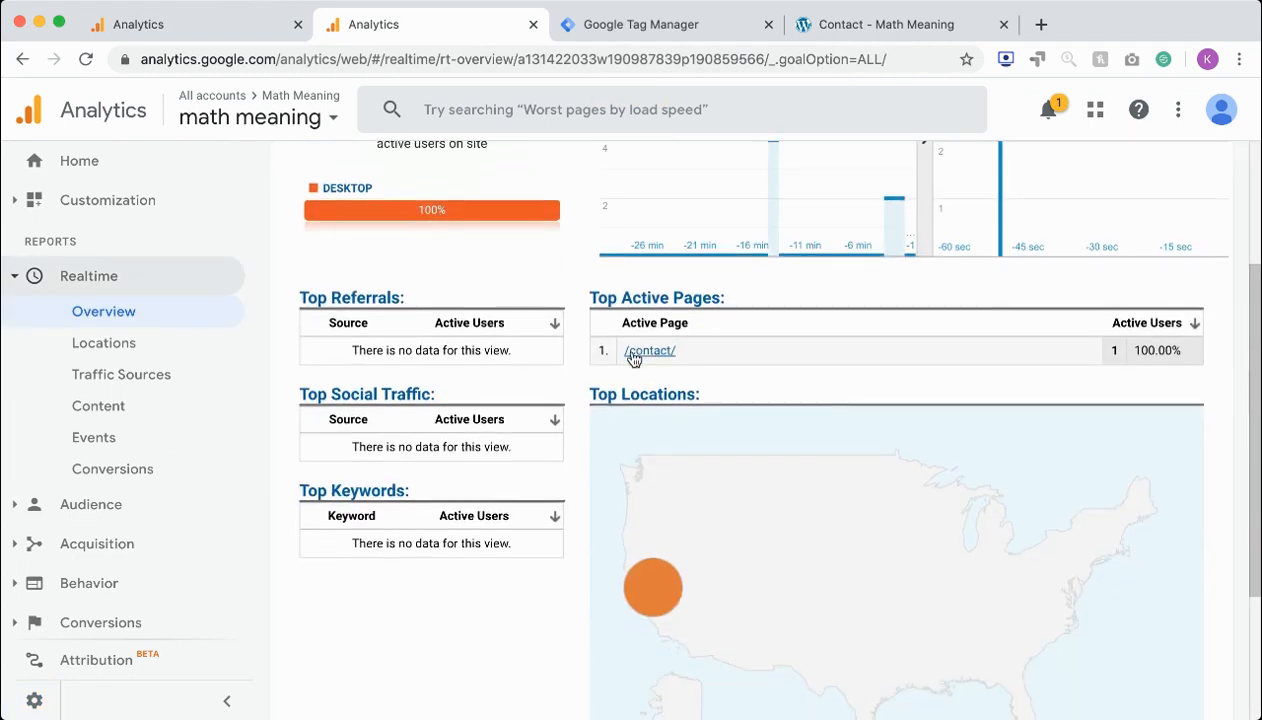
Open the Realtime Conversions report and view the goal hits from the last 30 minutes
left_click(127, 472)
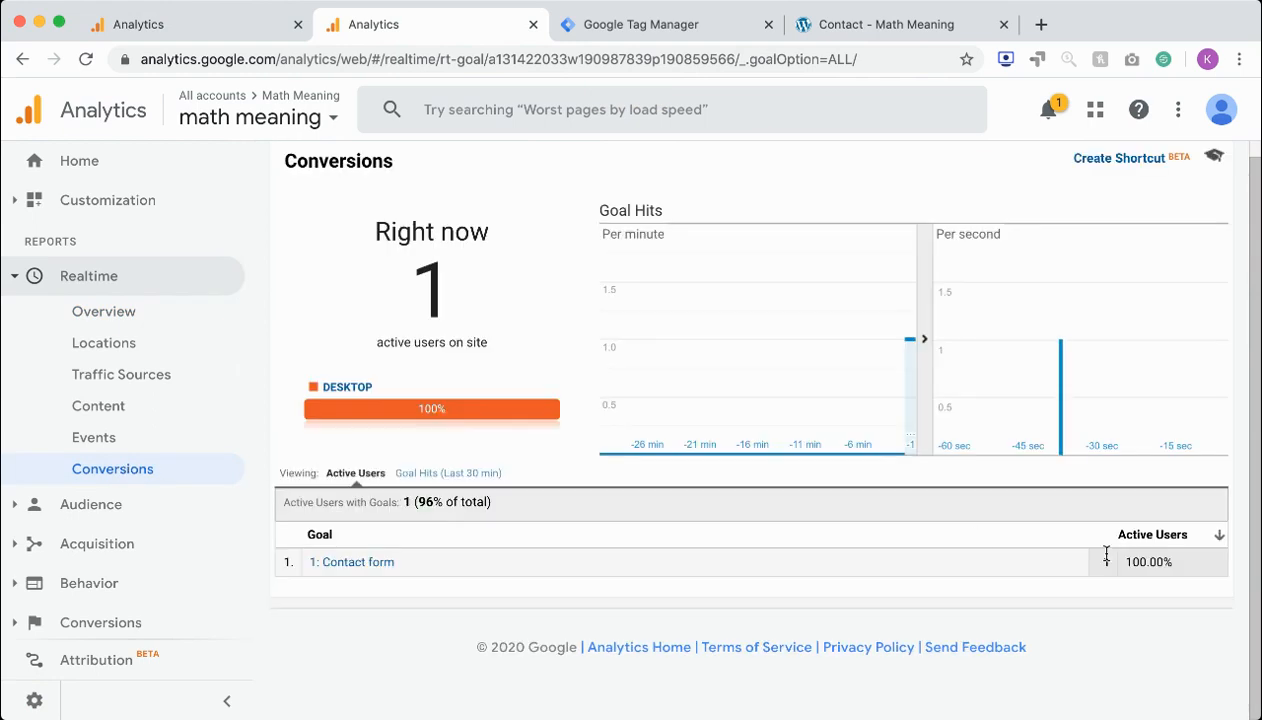
left_click(466, 475)
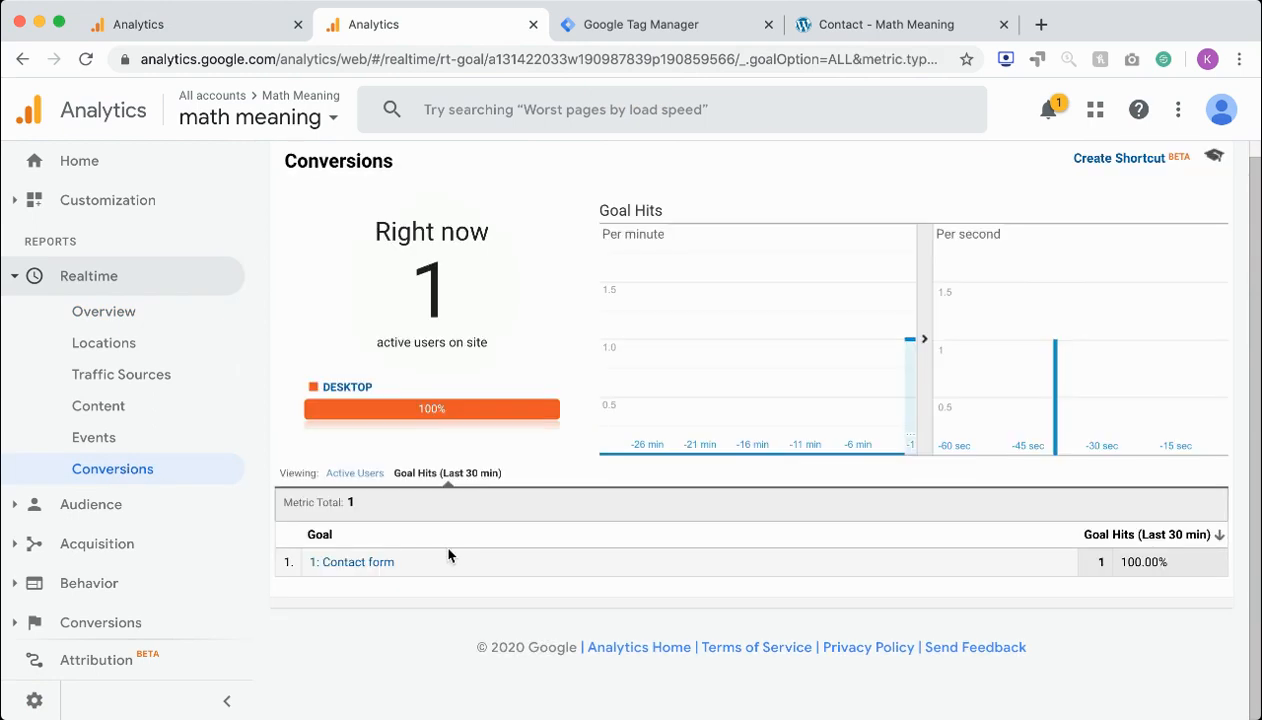
left_click(606, 40)
left_click(345, 25)
Open the Realtime Events report and view the events from the last 30 minutes
left_click(117, 444)
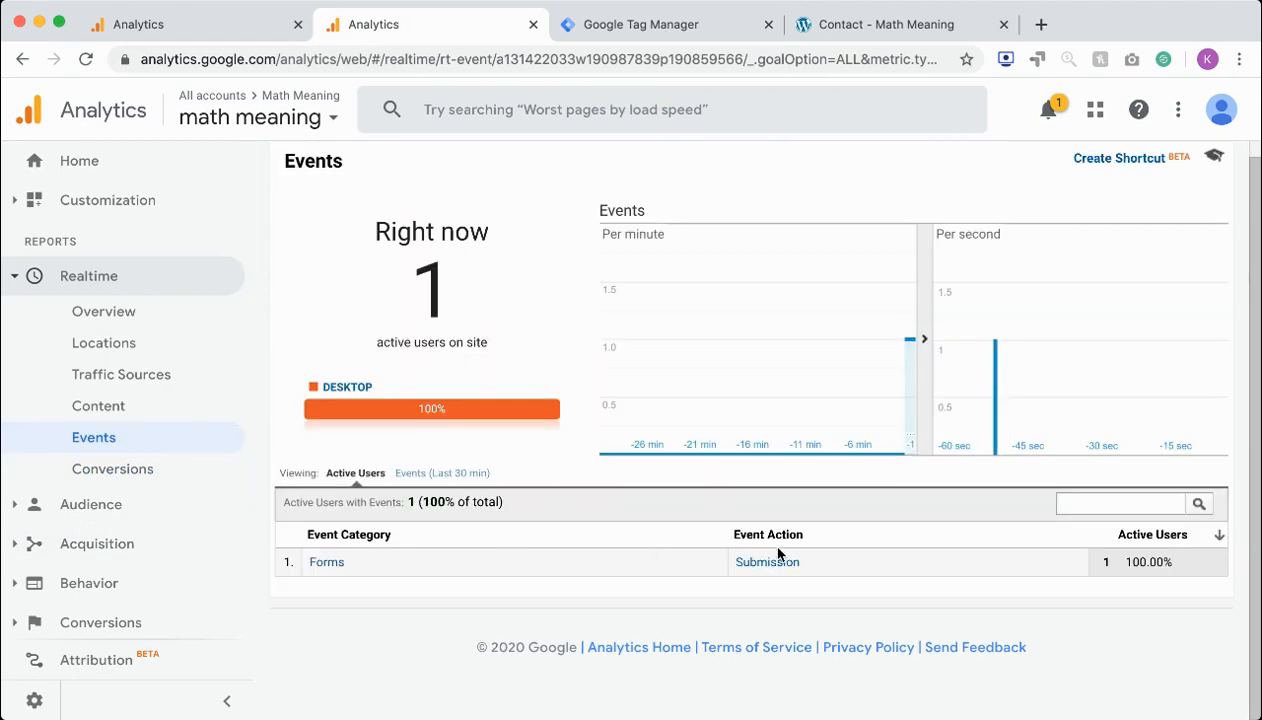
left_click(468, 472)
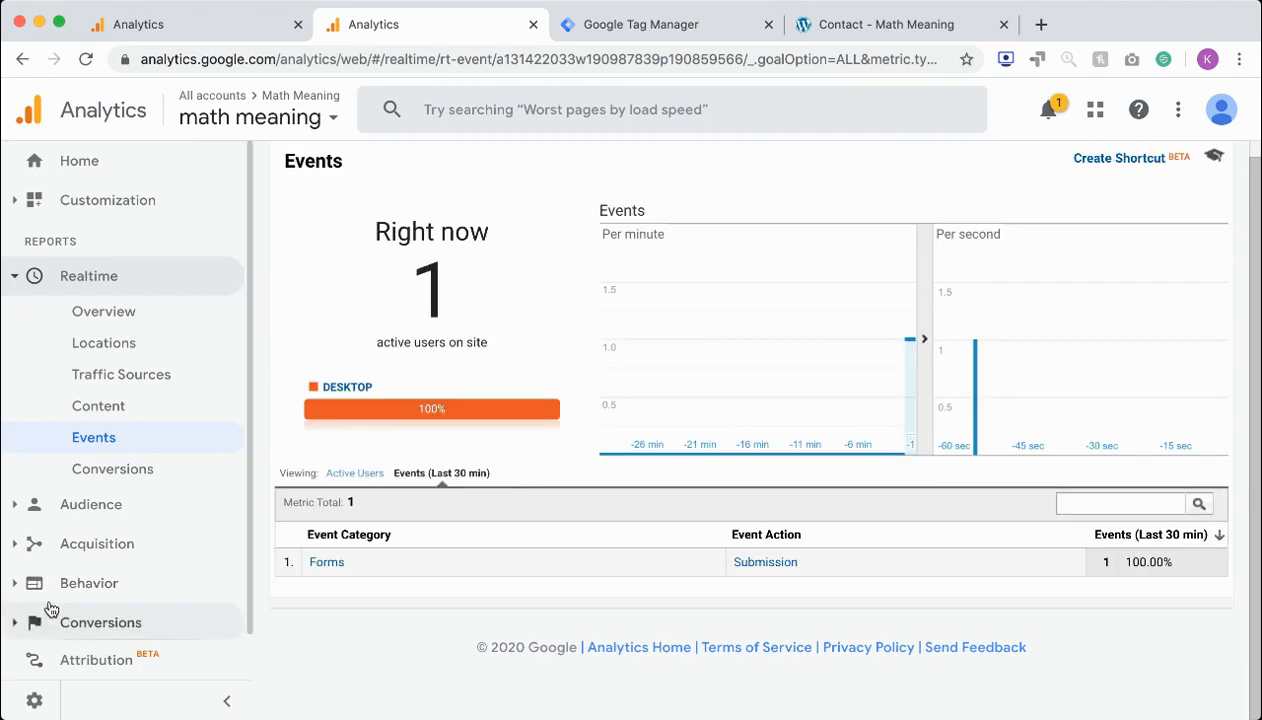
scroll(24, 605, "down", 1)
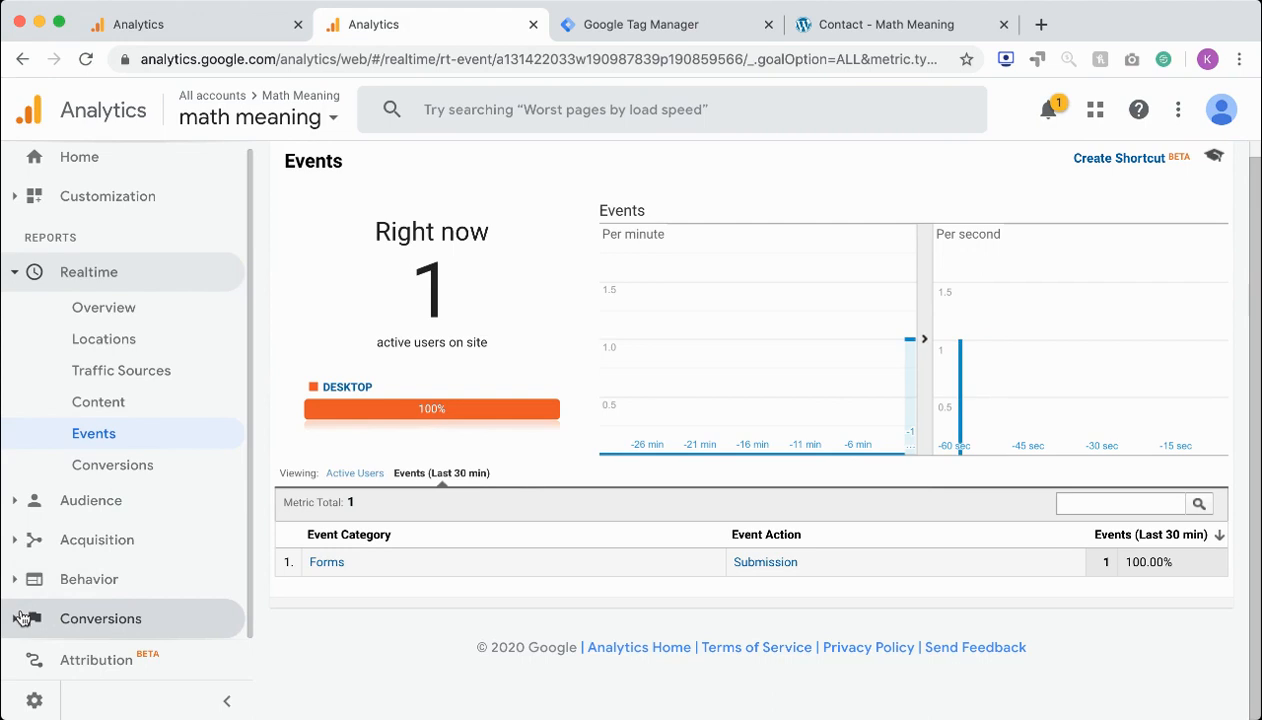
Open the list of goals for the math meaning view in the admin settings
left_click(34, 704)
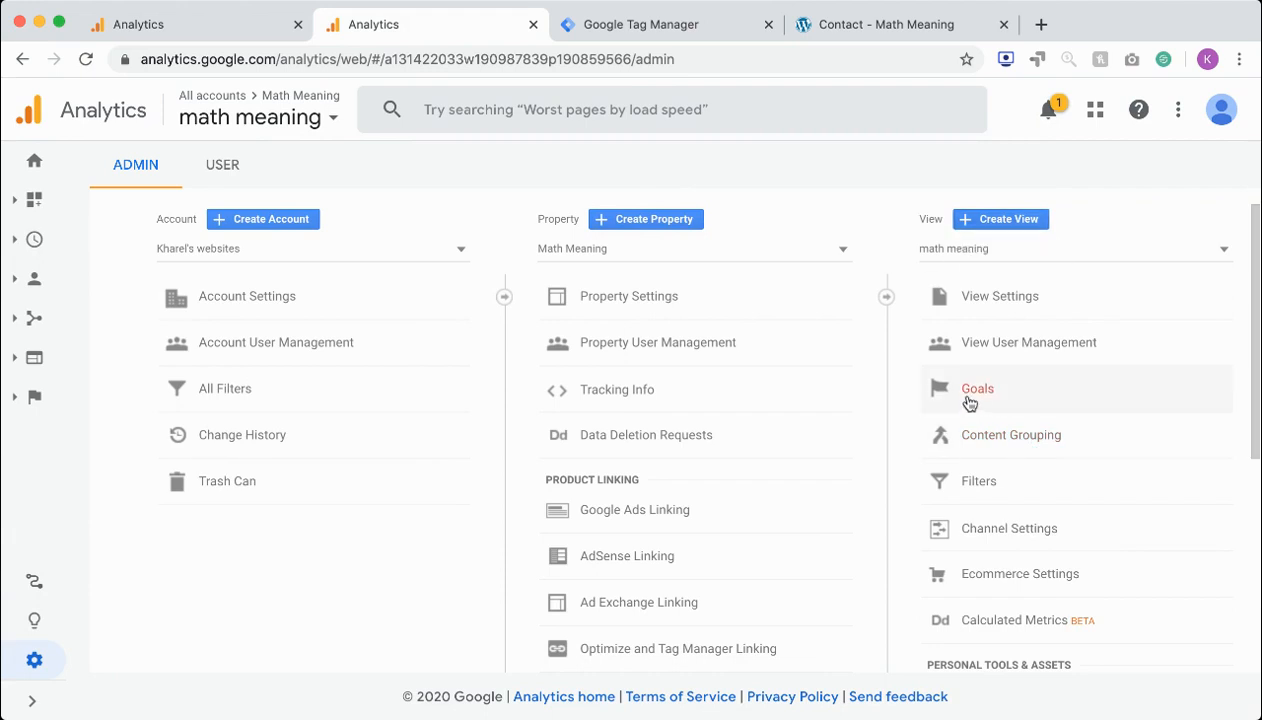
left_click(969, 398)
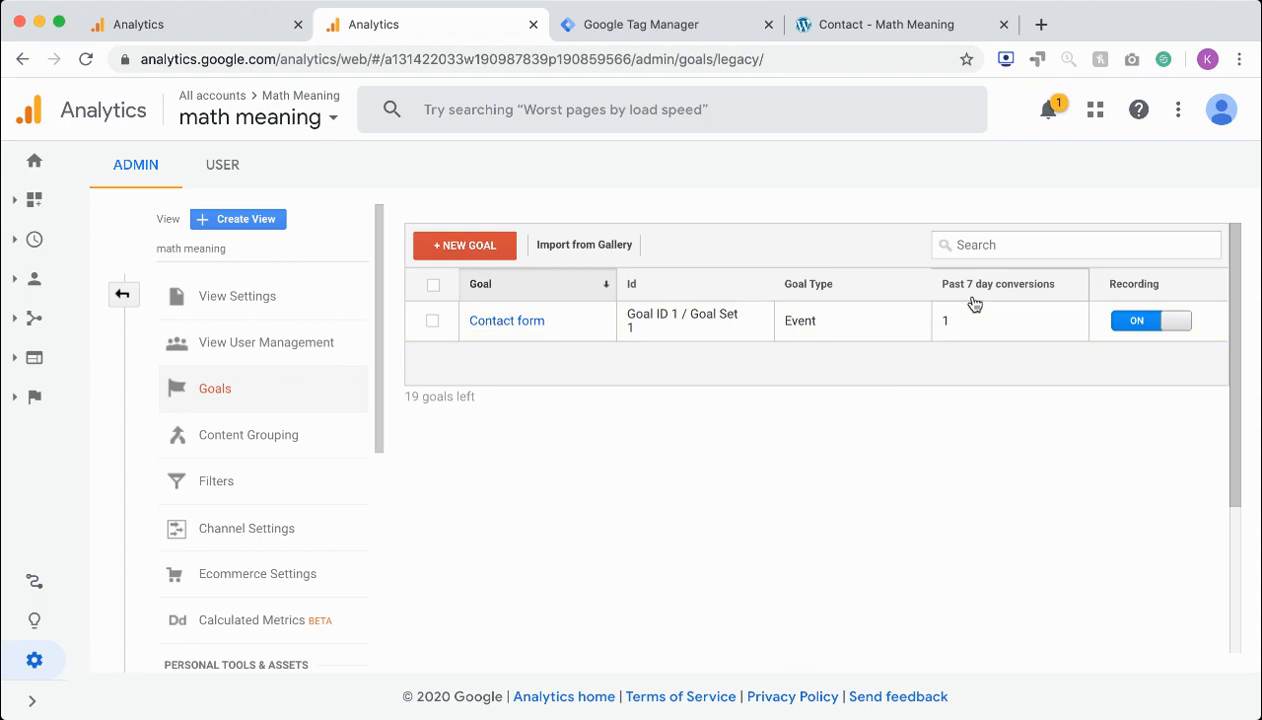
left_click(531, 323)
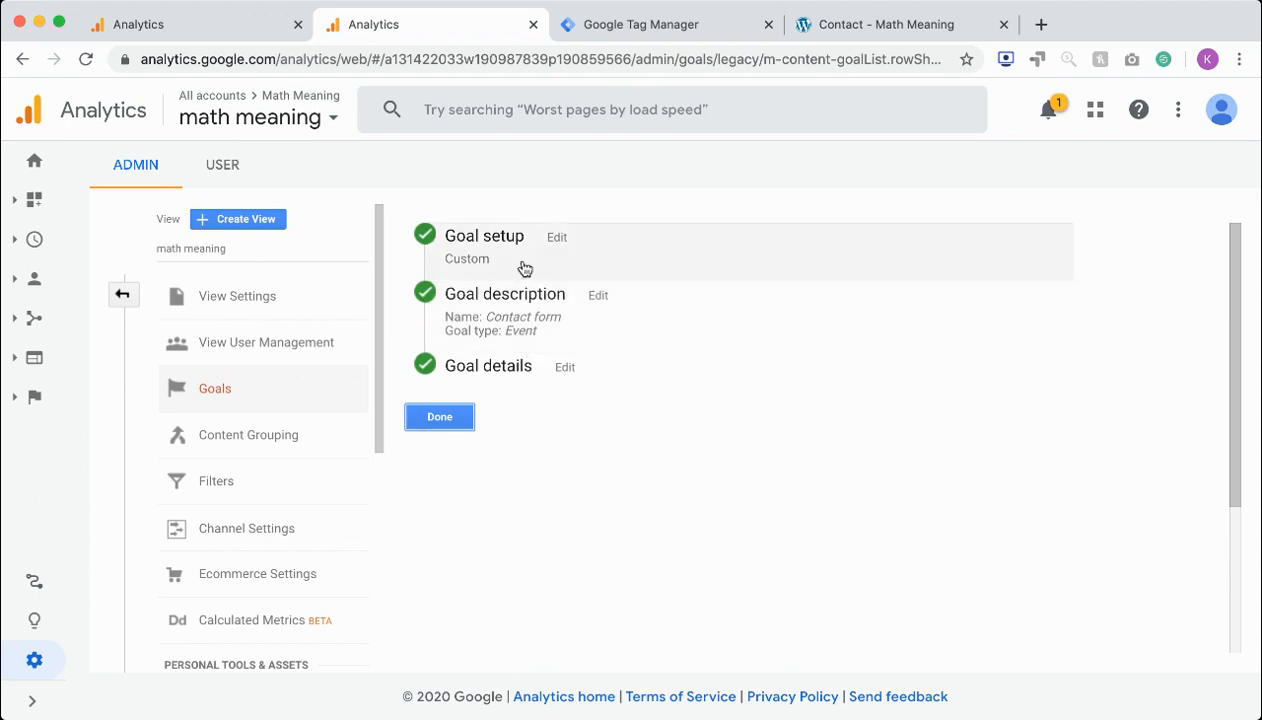
left_click(529, 257)
scroll(521, 449, "down", 2)
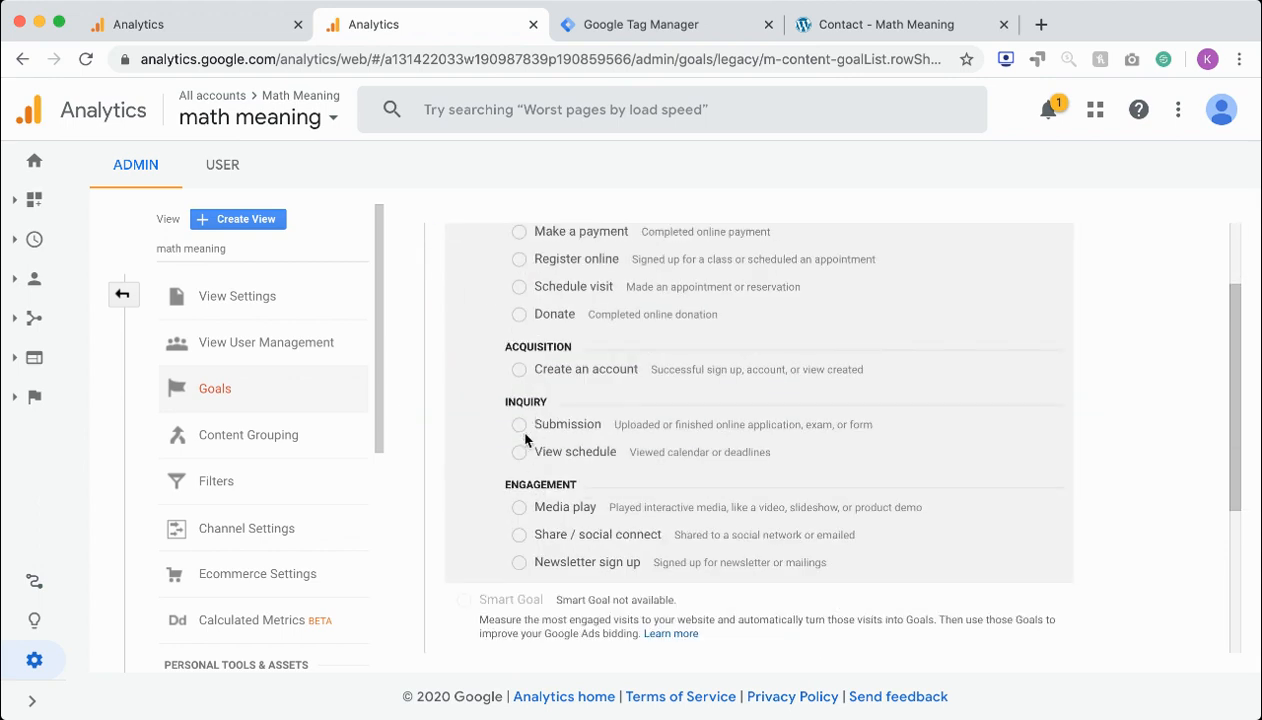
scroll(521, 443, "down", 2)
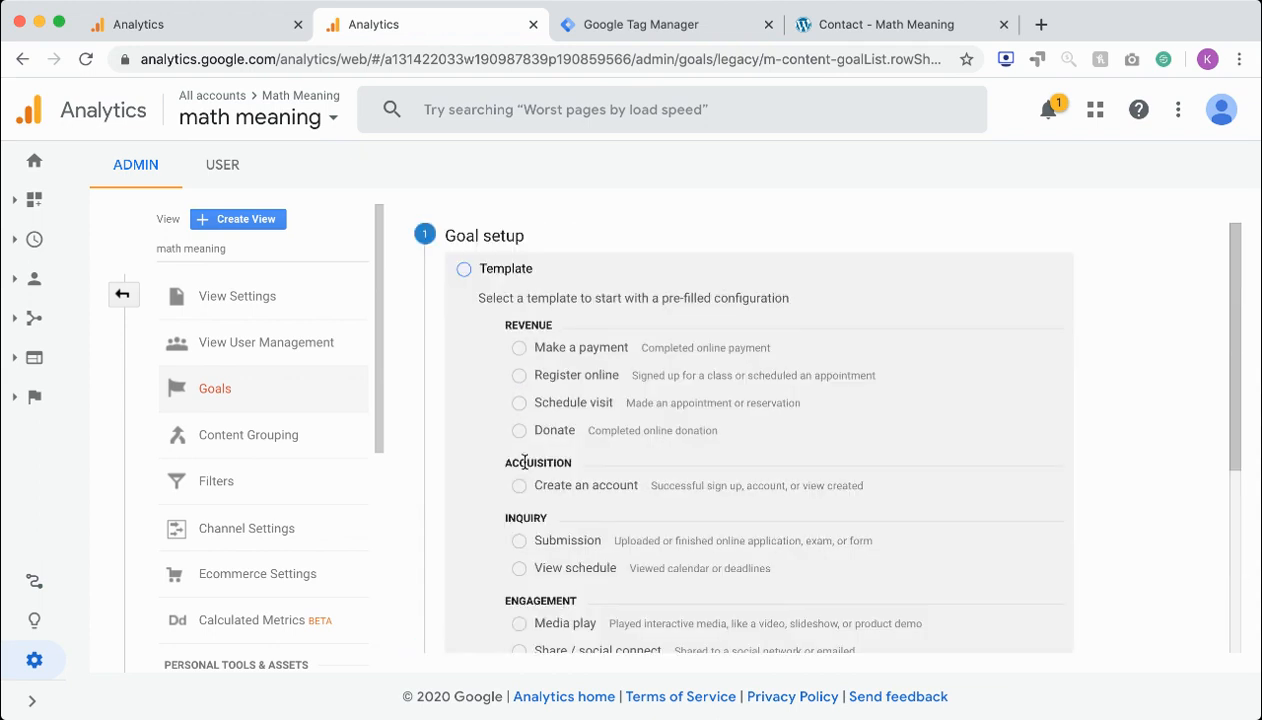
scroll(470, 397, "down", 3)
left_click(500, 541)
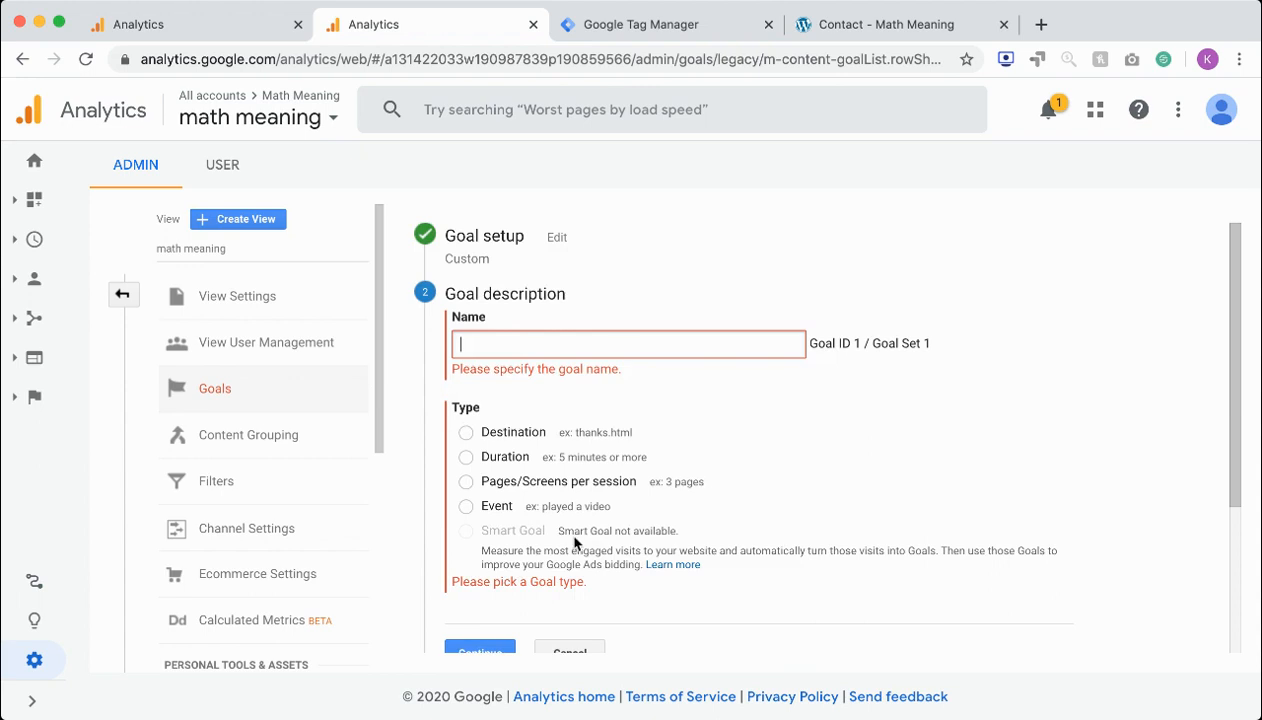
scroll(555, 560, "down", 2)
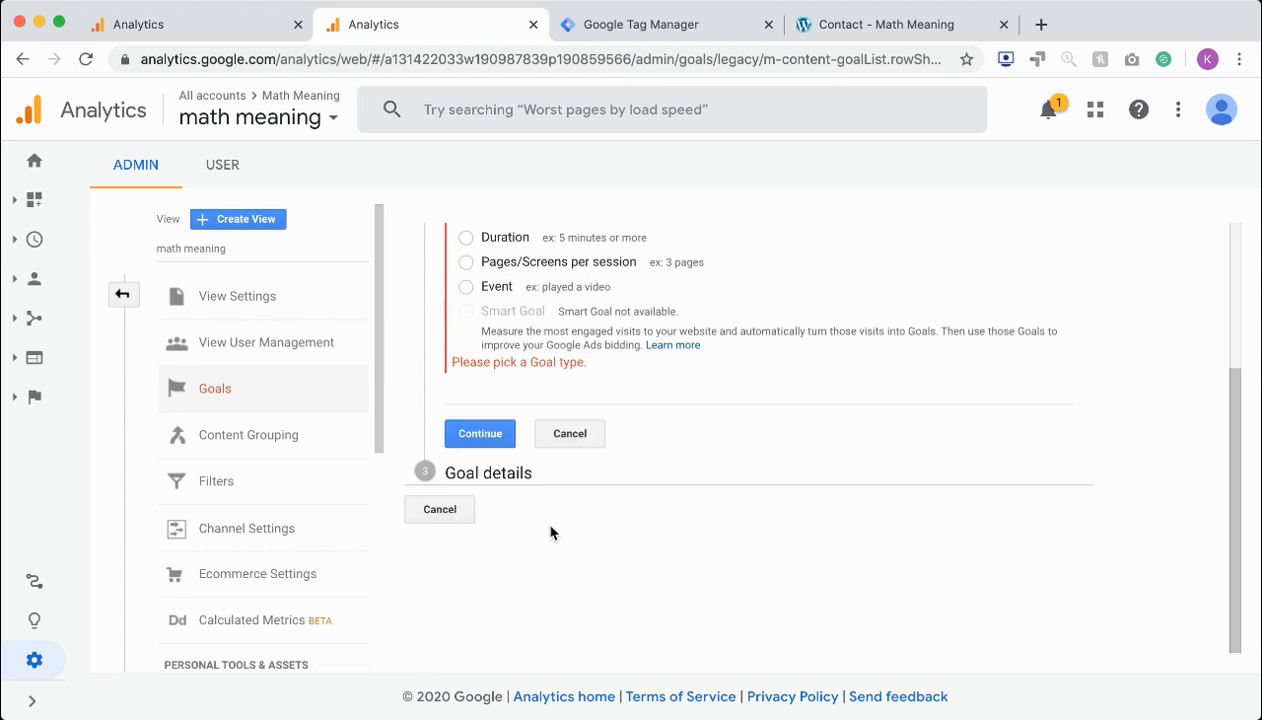
left_click(466, 510)
left_click(657, 475)
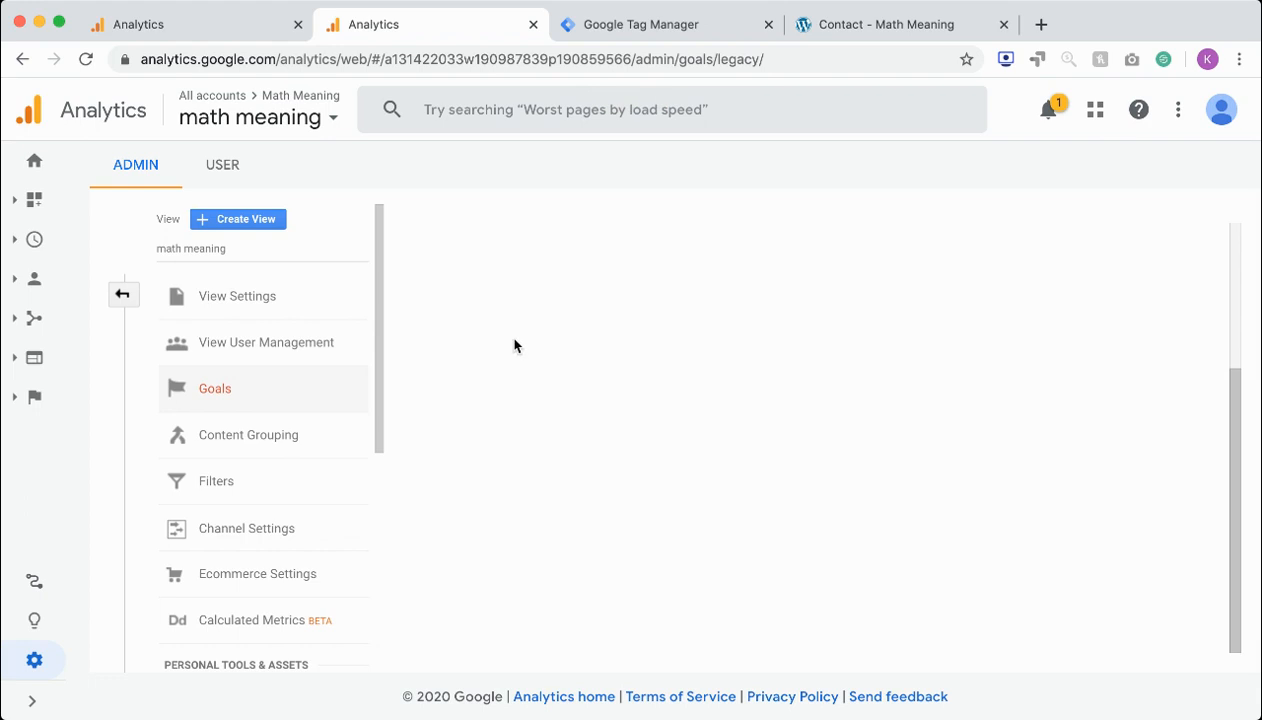
Open the Contact form goal, review its description, and continue with that name and the Event type
left_click(510, 326)
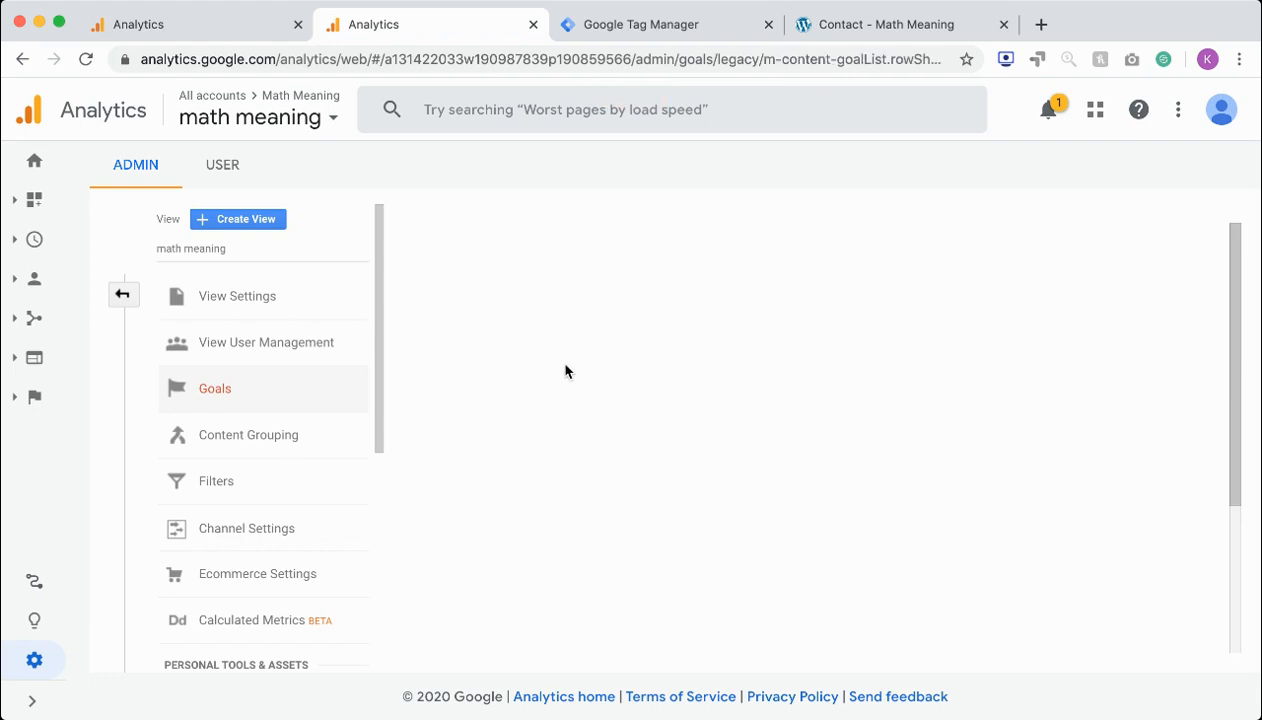
left_click(502, 322)
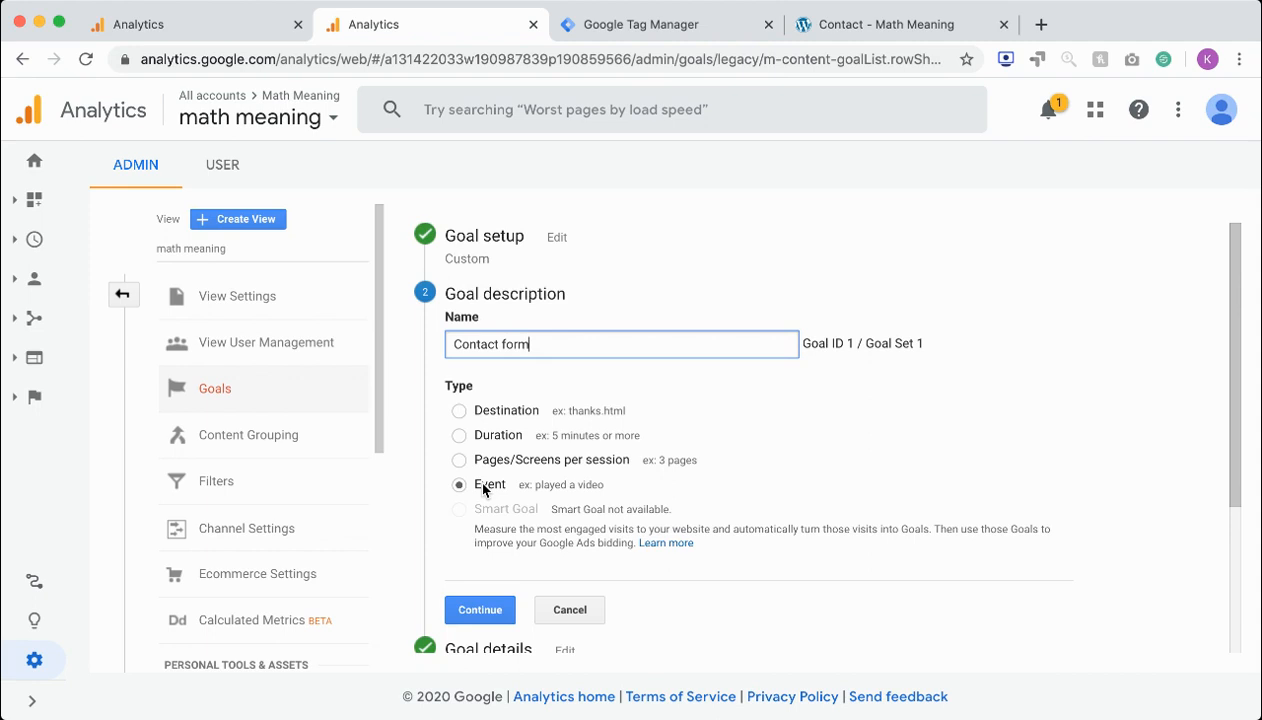
scroll(483, 487, "down", 2)
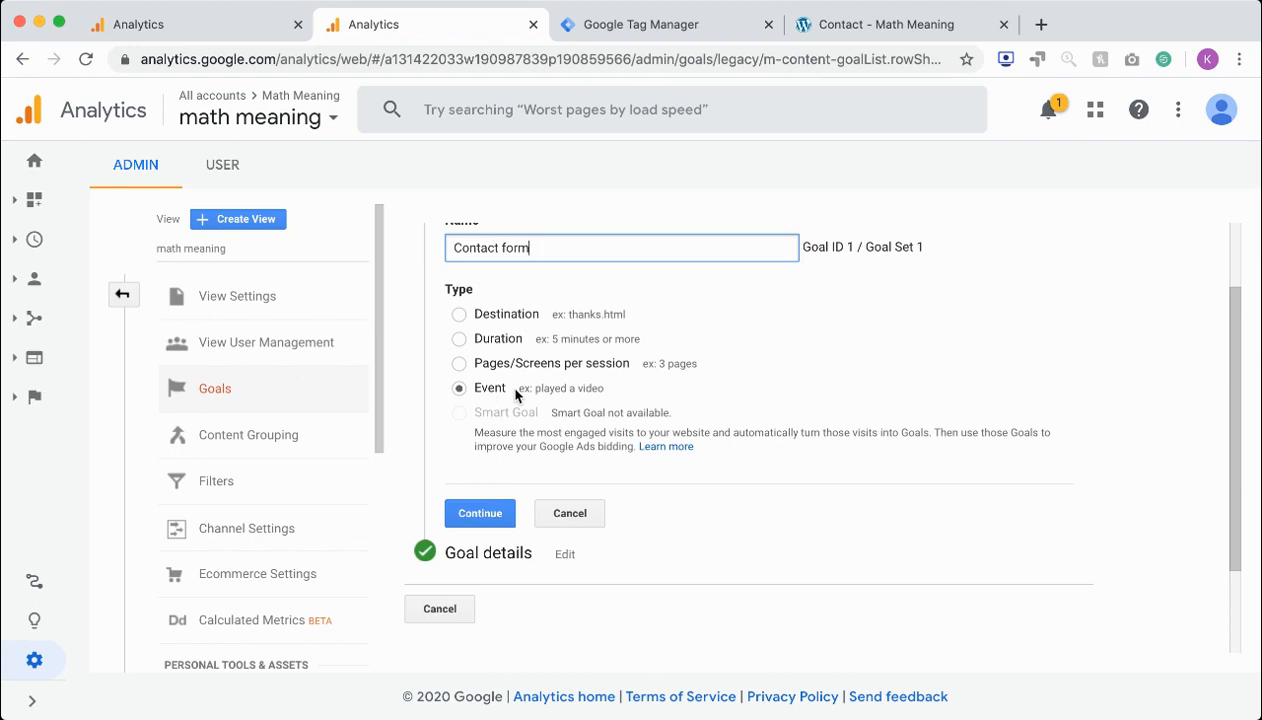
left_click(482, 513)
scroll(485, 470, "up", 2)
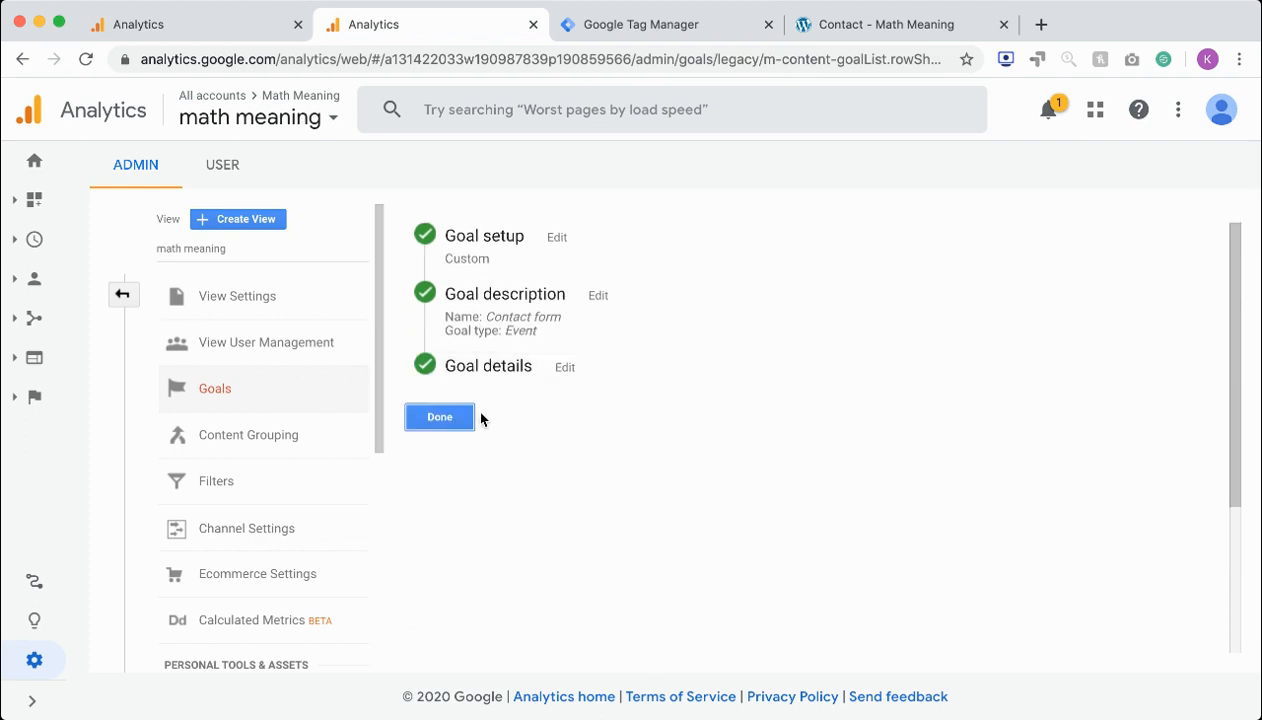
Open the Contact form goal's details and examine the category and action event conditions
left_click(521, 374)
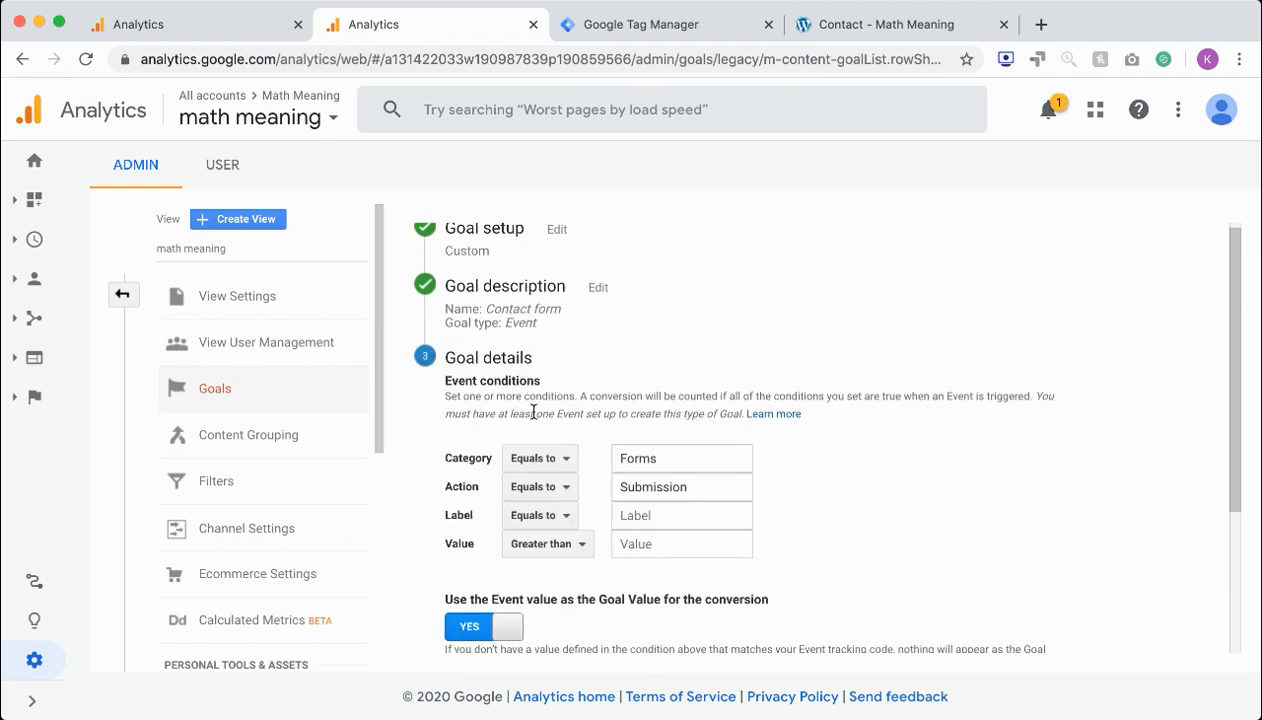
scroll(534, 412, "up", 1)
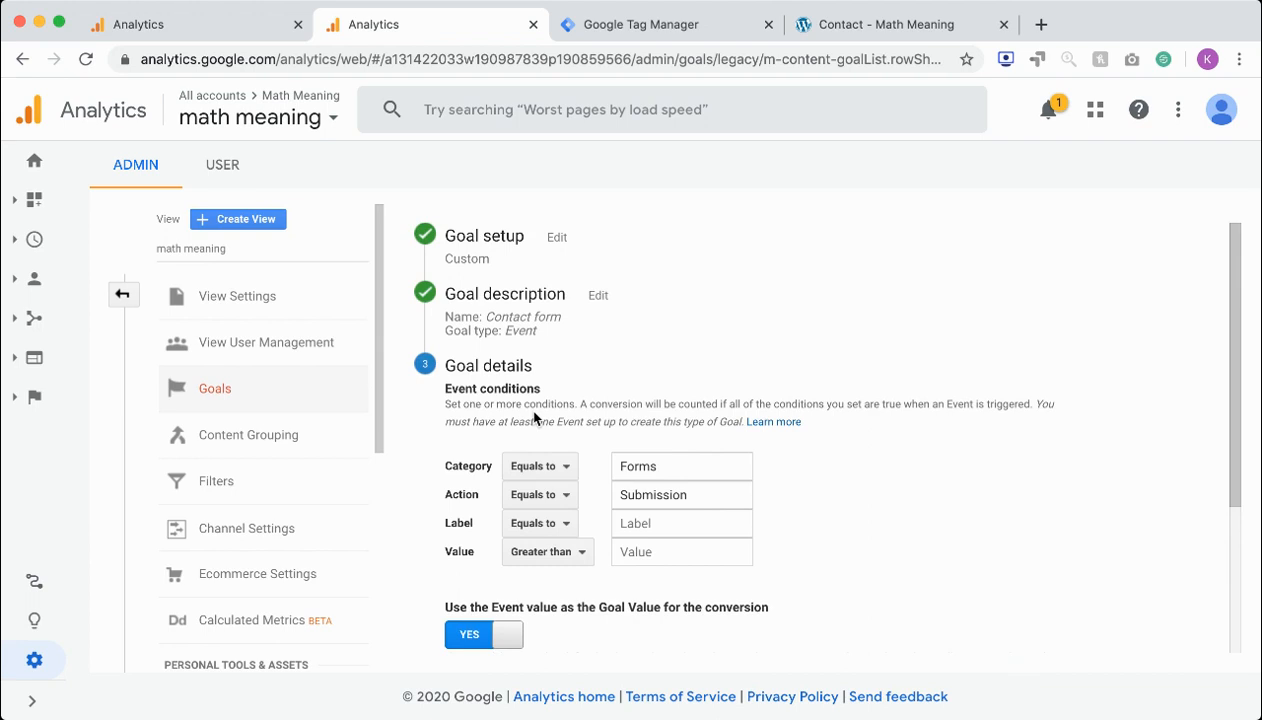
scroll(535, 465, "down", 1)
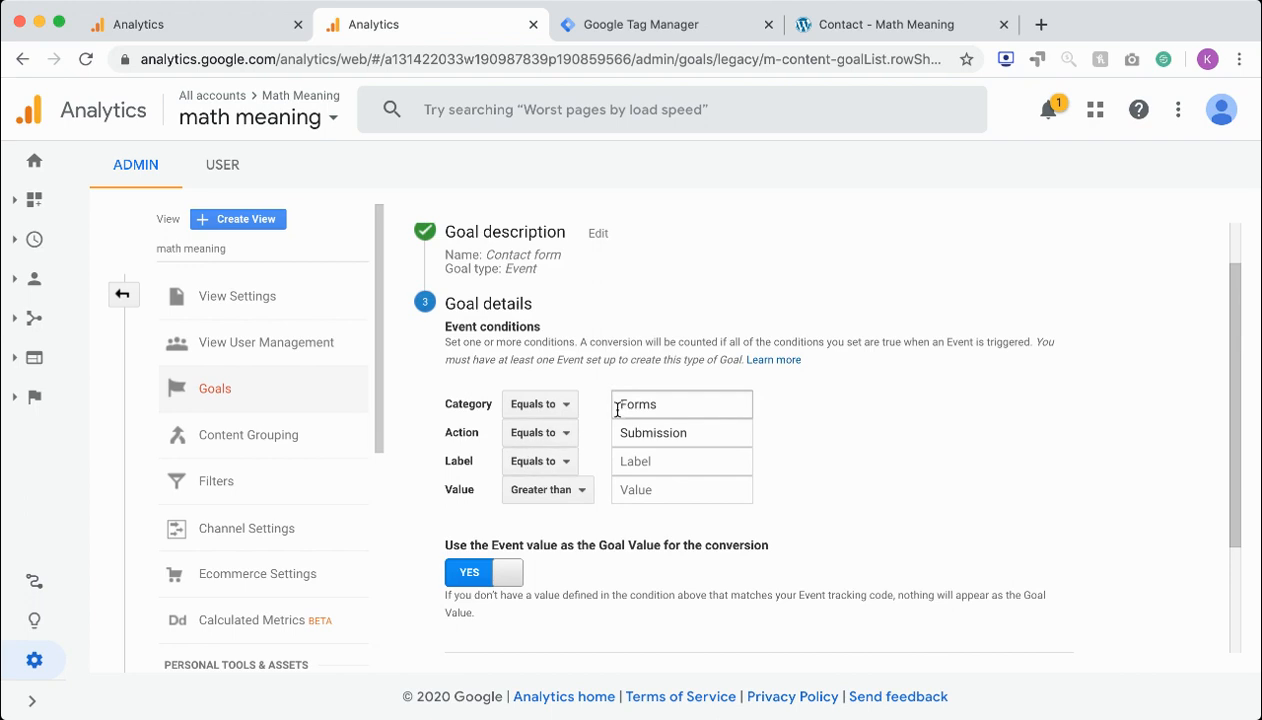
scroll(617, 409, "up", 1)
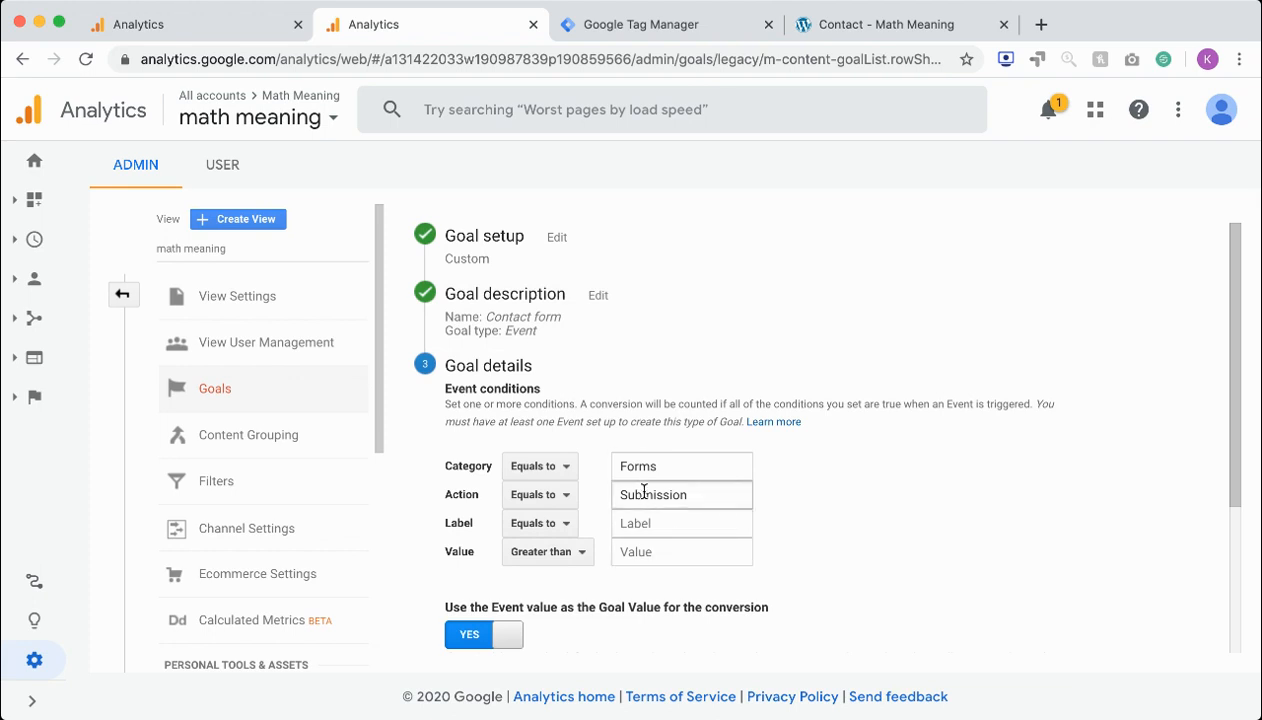
Try turning off the event value as the goal value for the conversion, then restore it to Yes
scroll(644, 500, "down", 3)
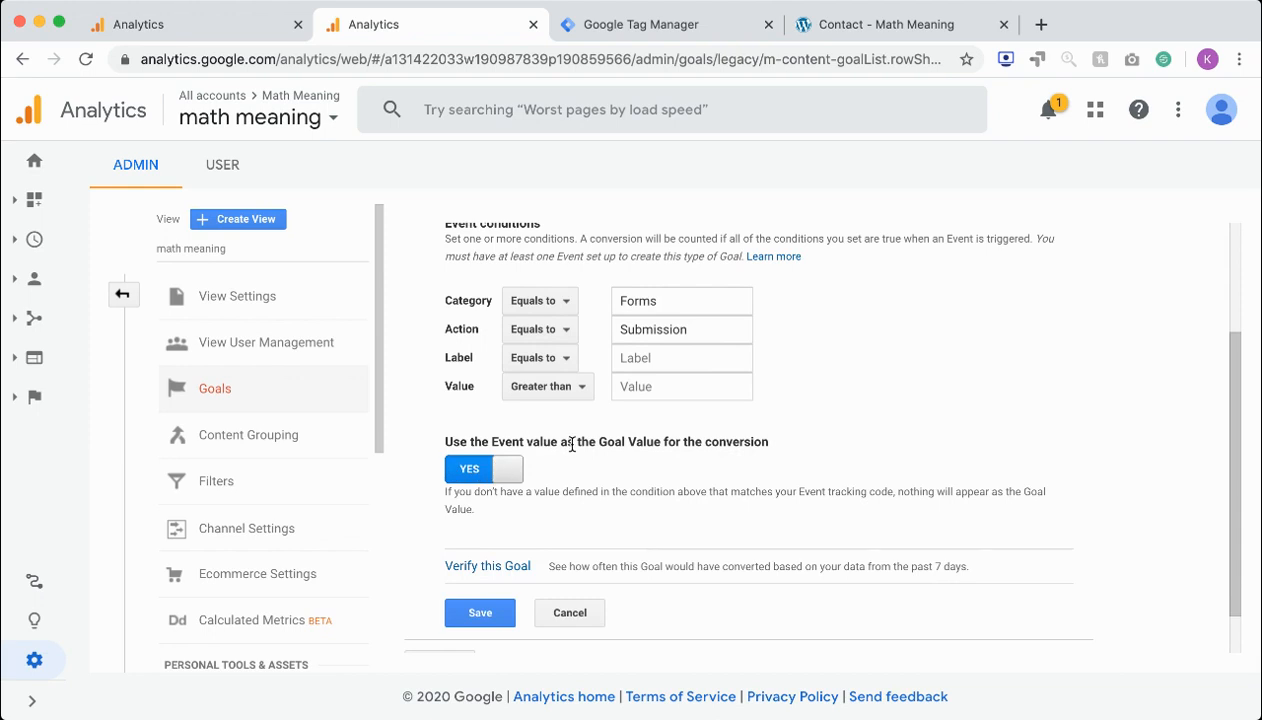
left_click(498, 469)
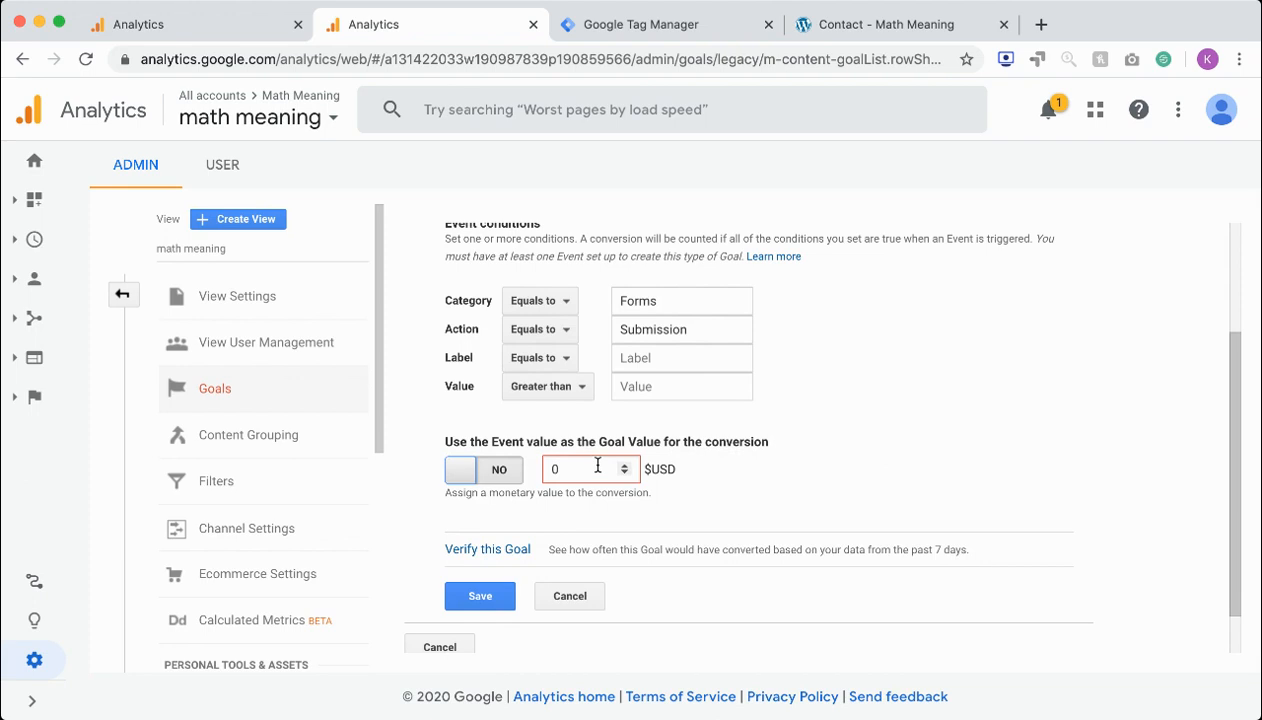
left_click(485, 480)
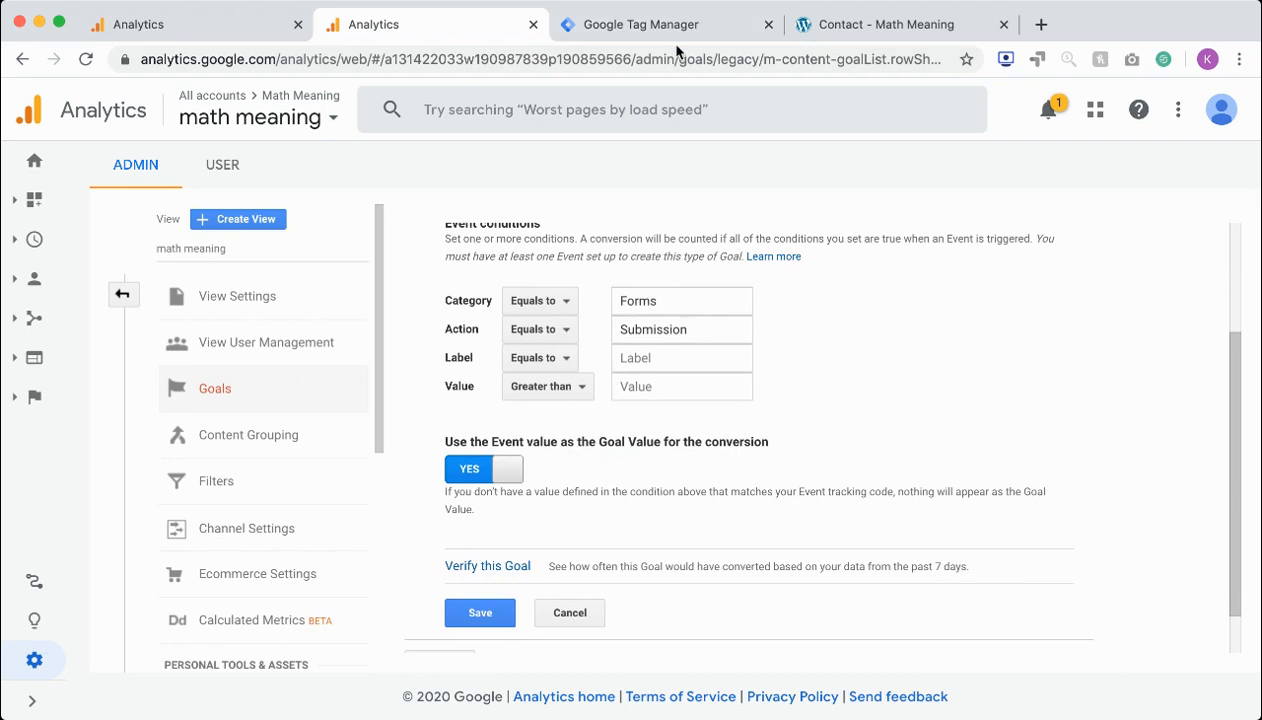
Verify the Contact form goal against the past 7 days of data and save it
left_click(503, 565)
scroll(480, 555, "down", 1)
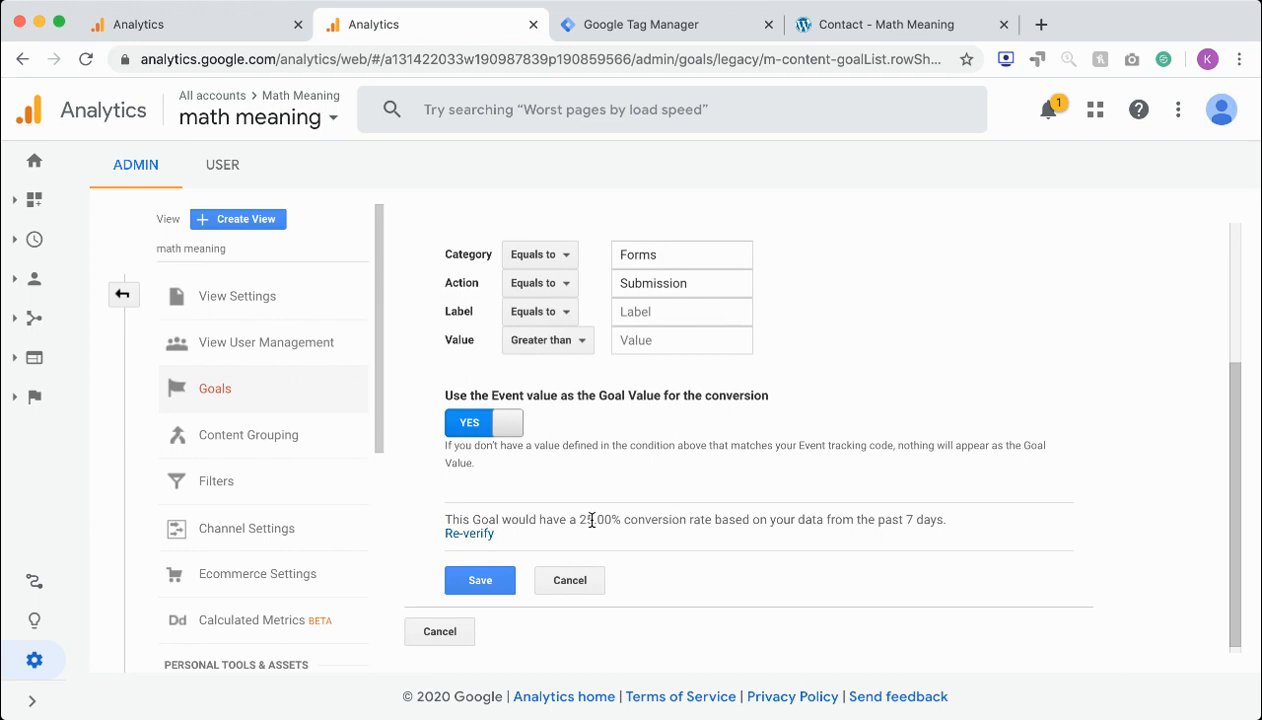
left_click(496, 587)
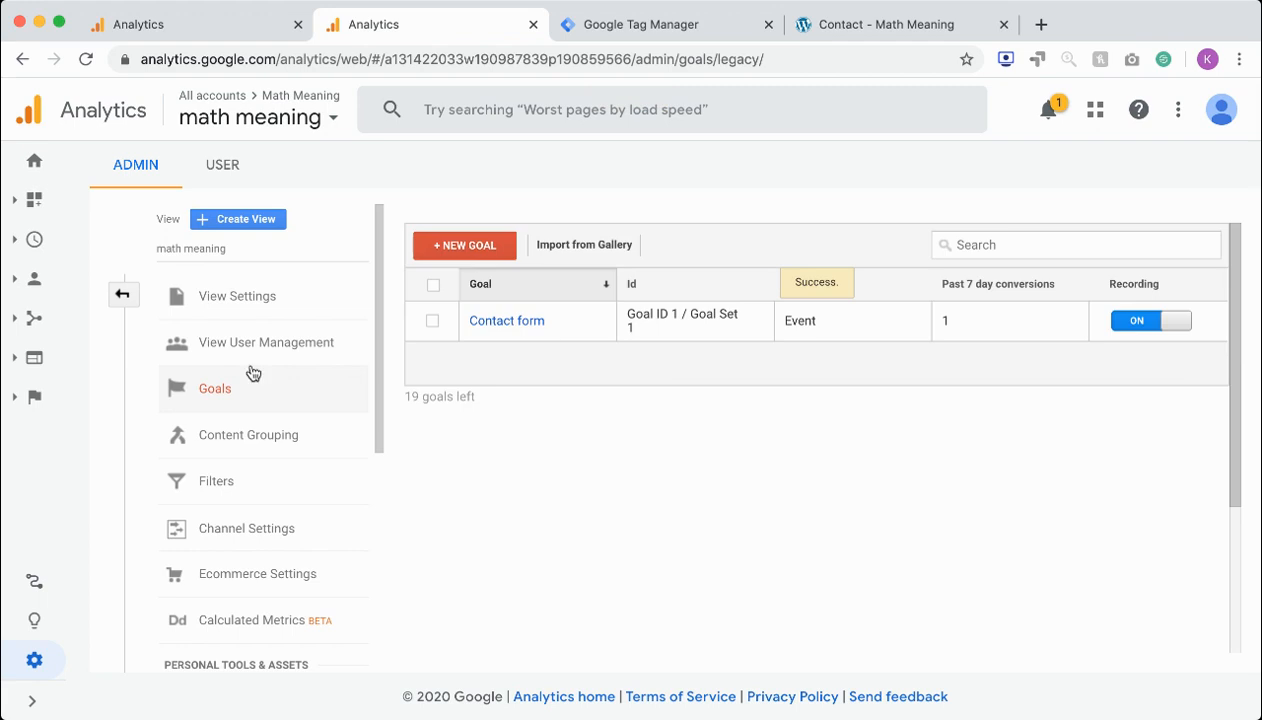
Expand the Events reports under Behavior and the Goals reports under Conversions to look over the available reports
left_click(25, 368)
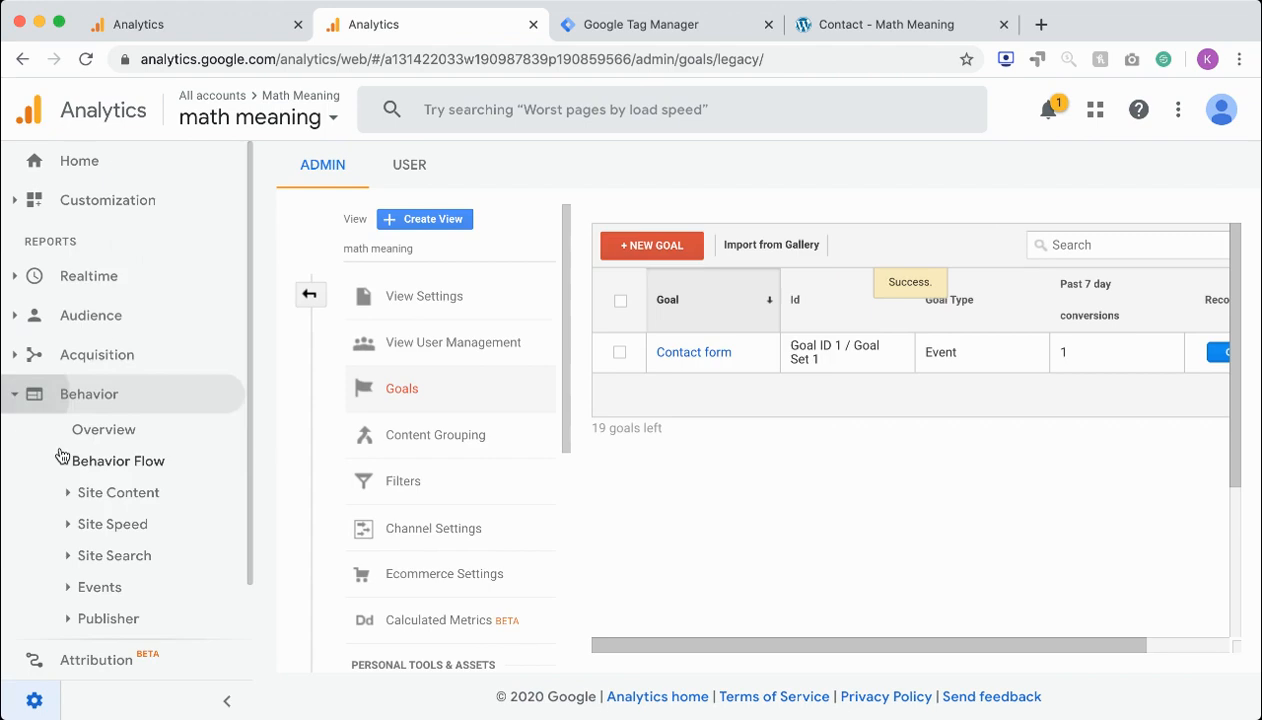
left_click(60, 592)
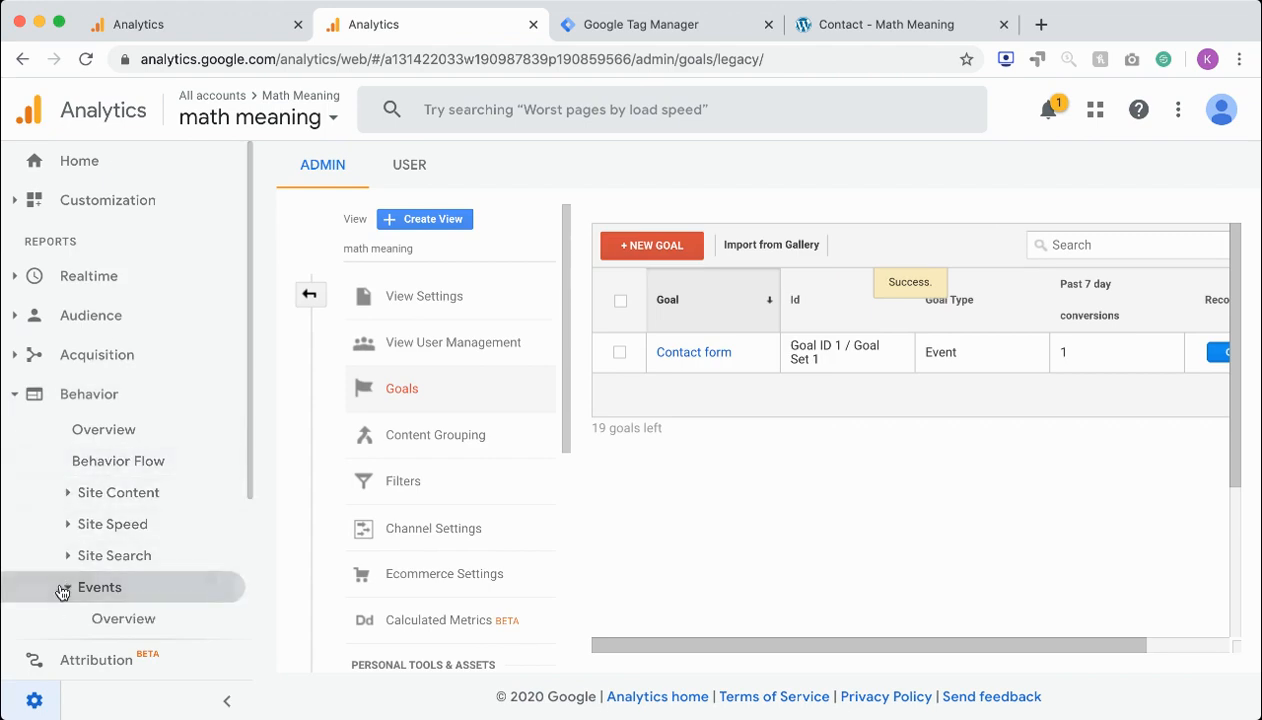
scroll(84, 518, "down", 4)
left_click(20, 626)
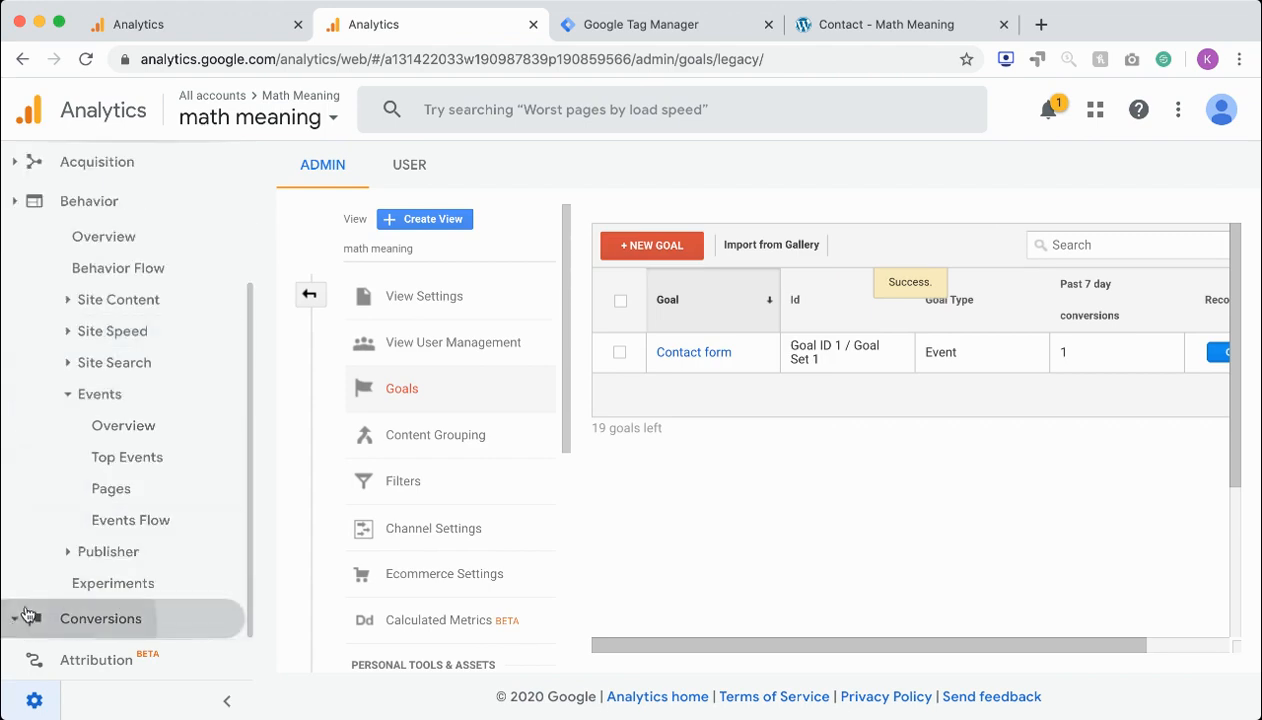
left_click(72, 470)
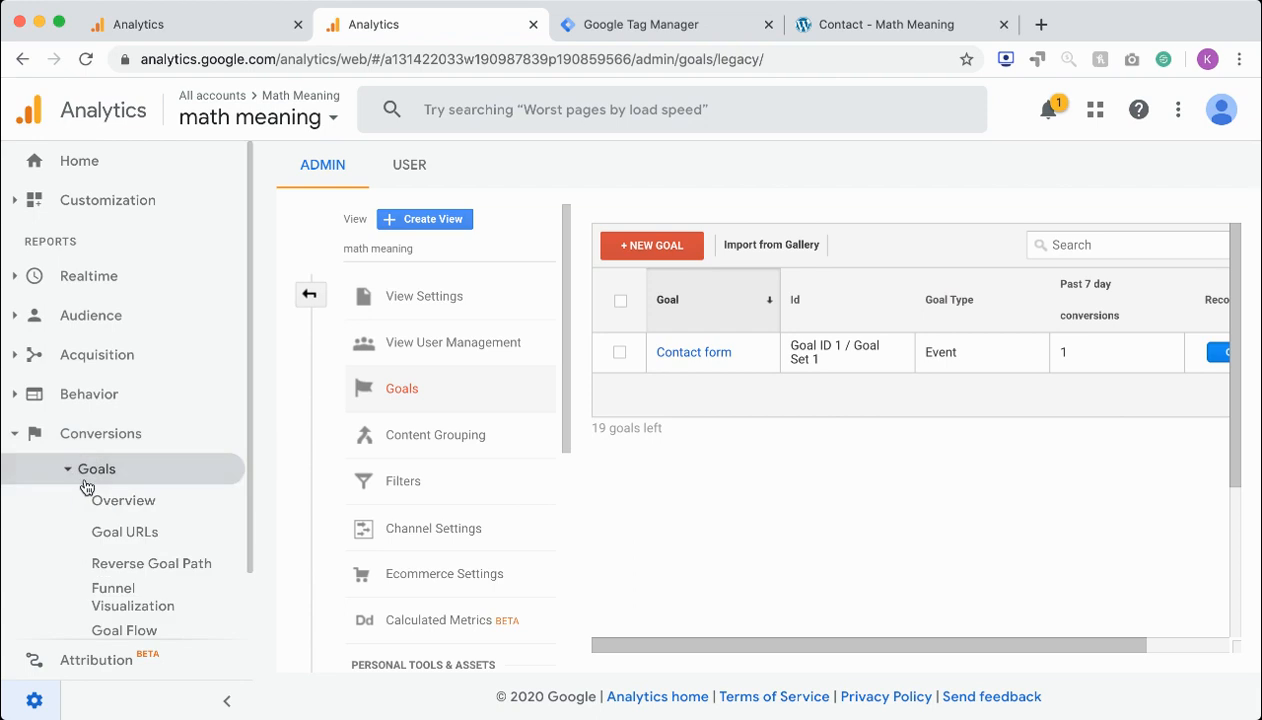
scroll(85, 490, "down", 2)
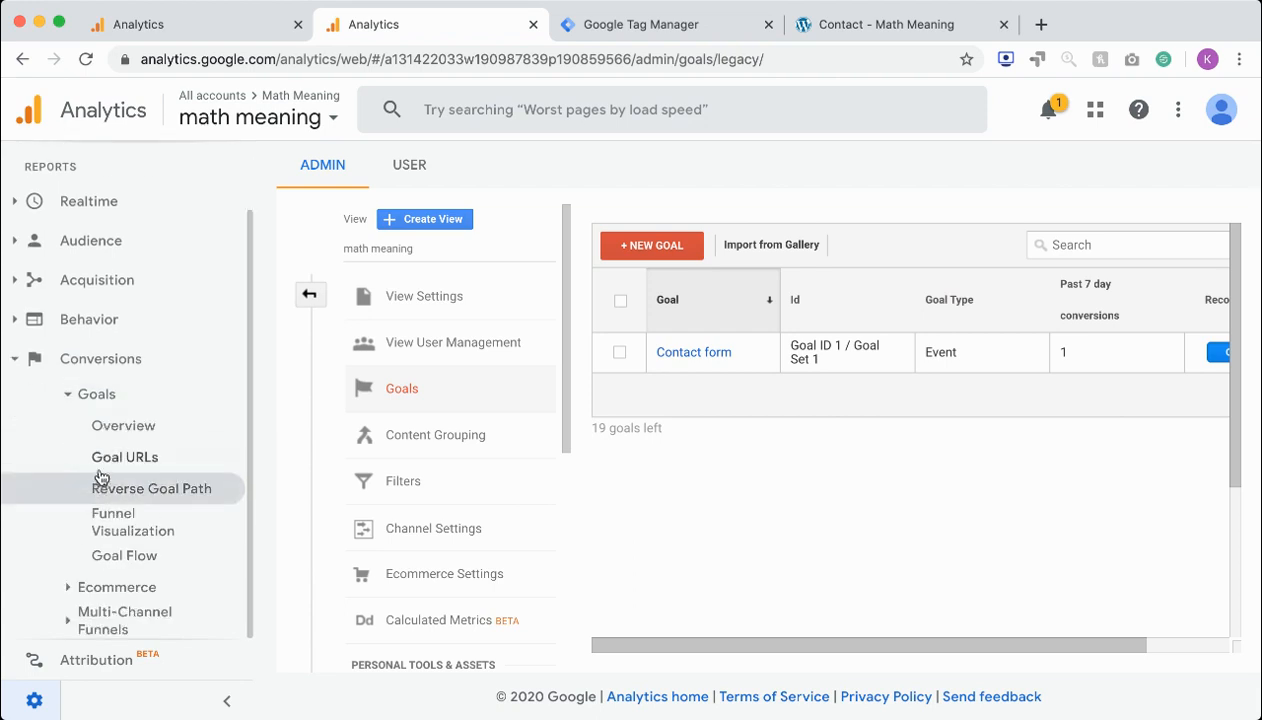
Open the Top Events report in the Events section of the Behavior reports and view its event category table
left_click(18, 320)
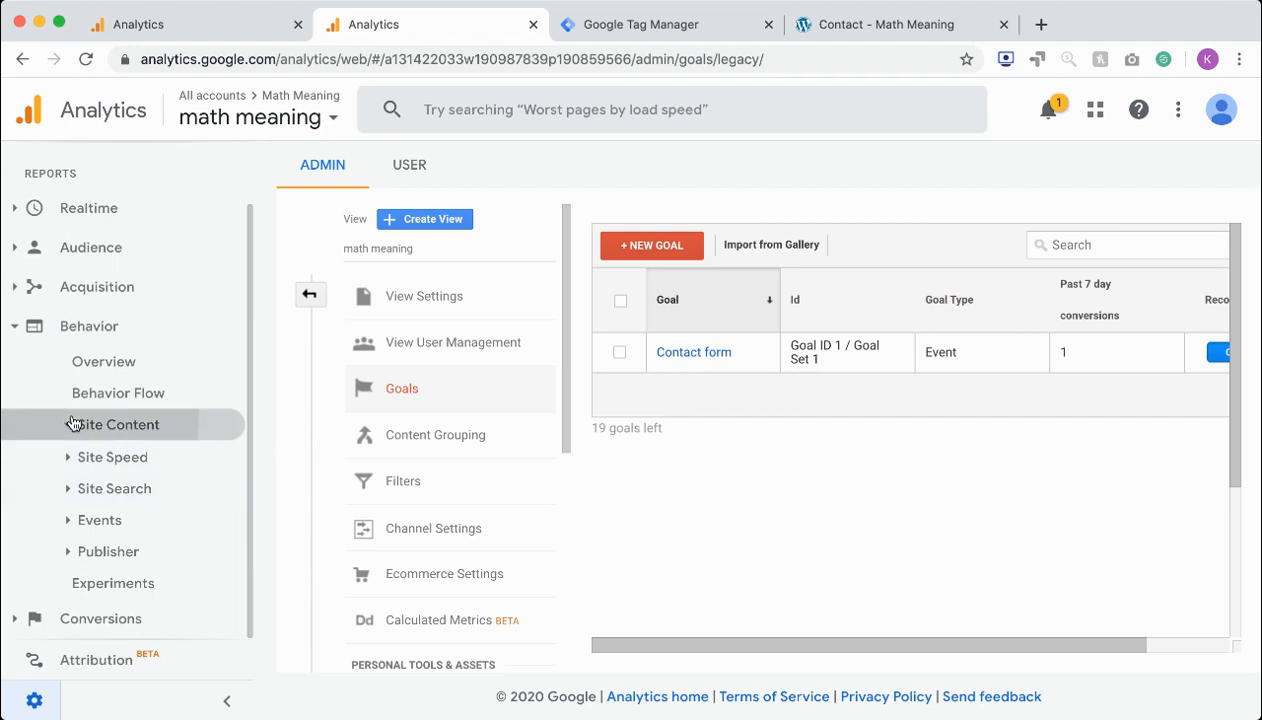
left_click(78, 424)
scroll(110, 451, "down", 2)
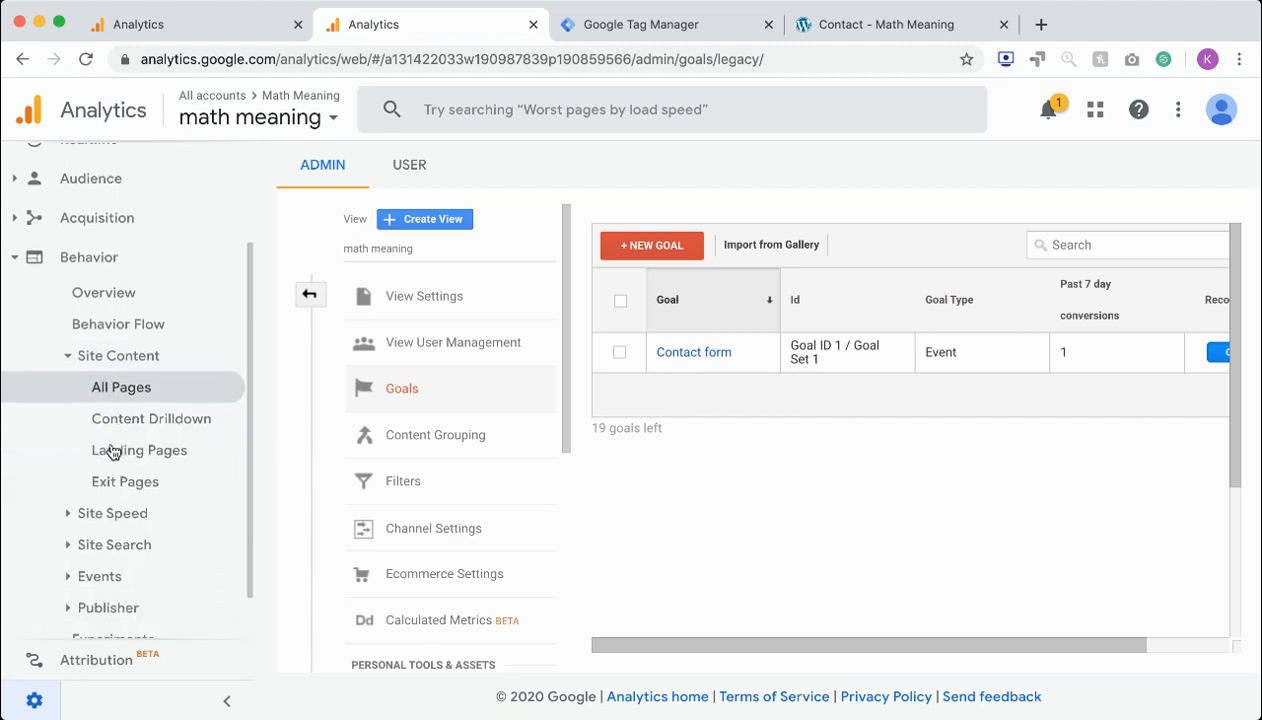
left_click(72, 576)
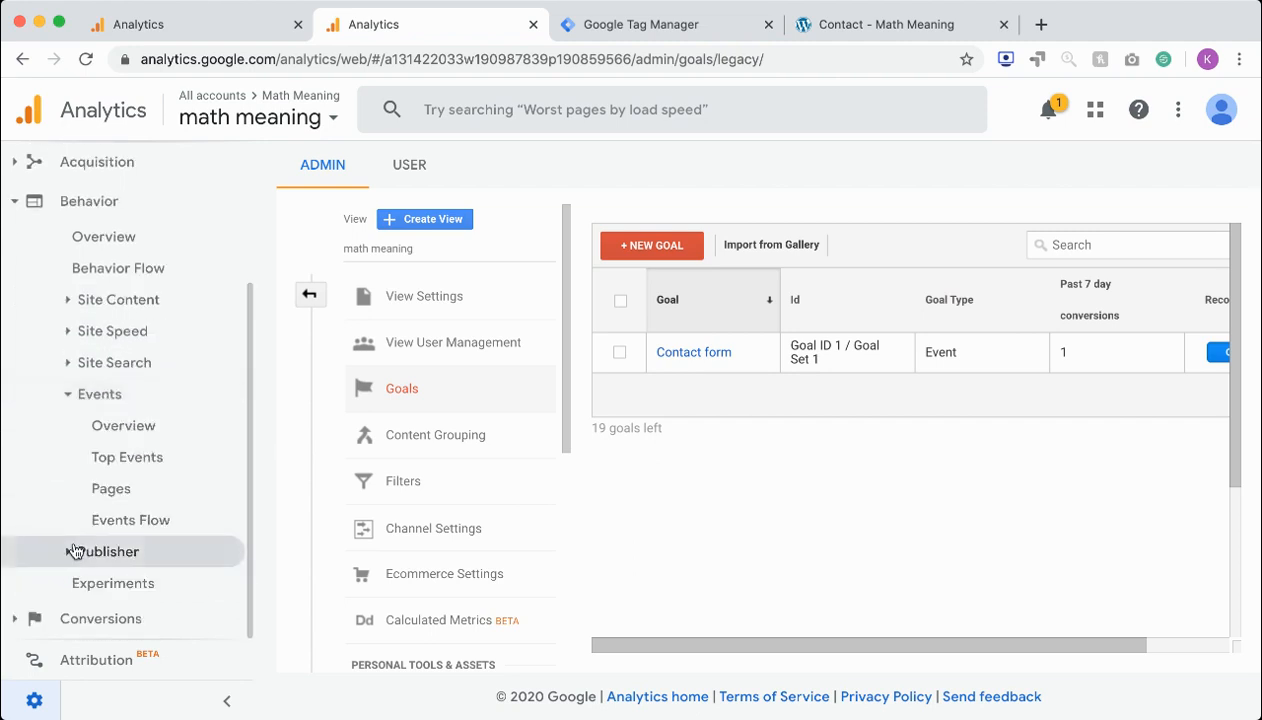
left_click(117, 460)
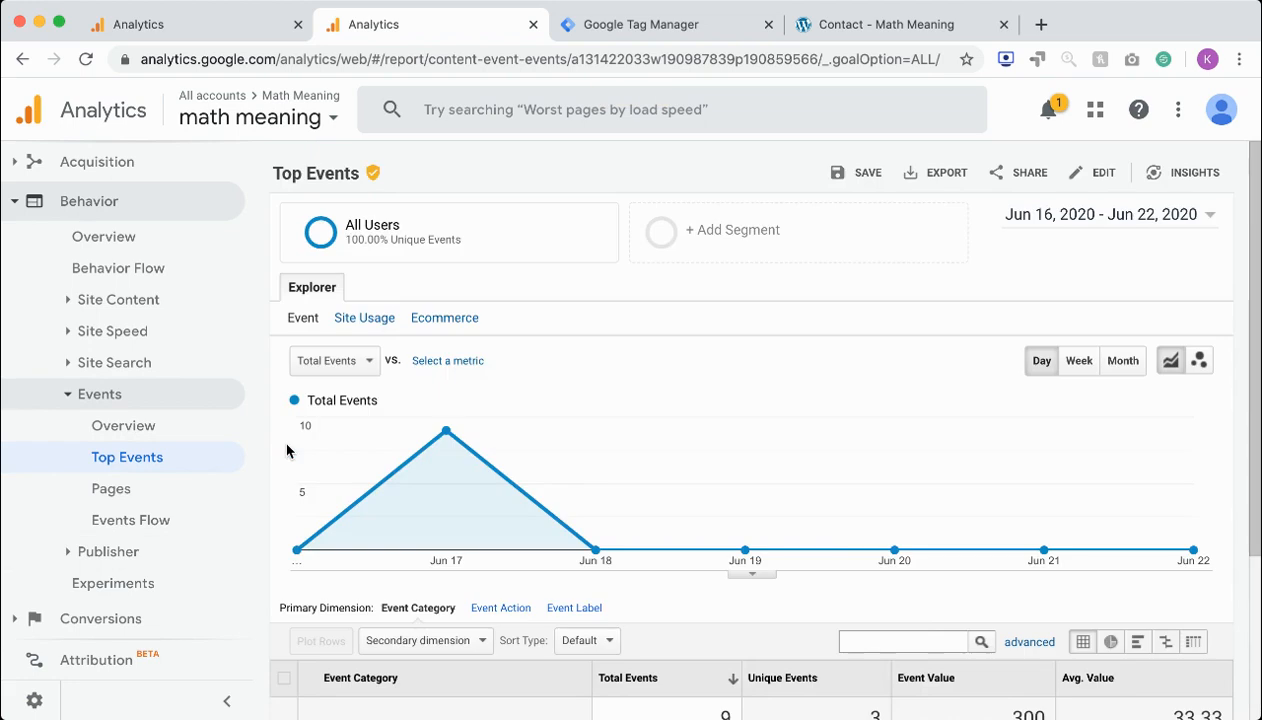
scroll(410, 455, "down", 5)
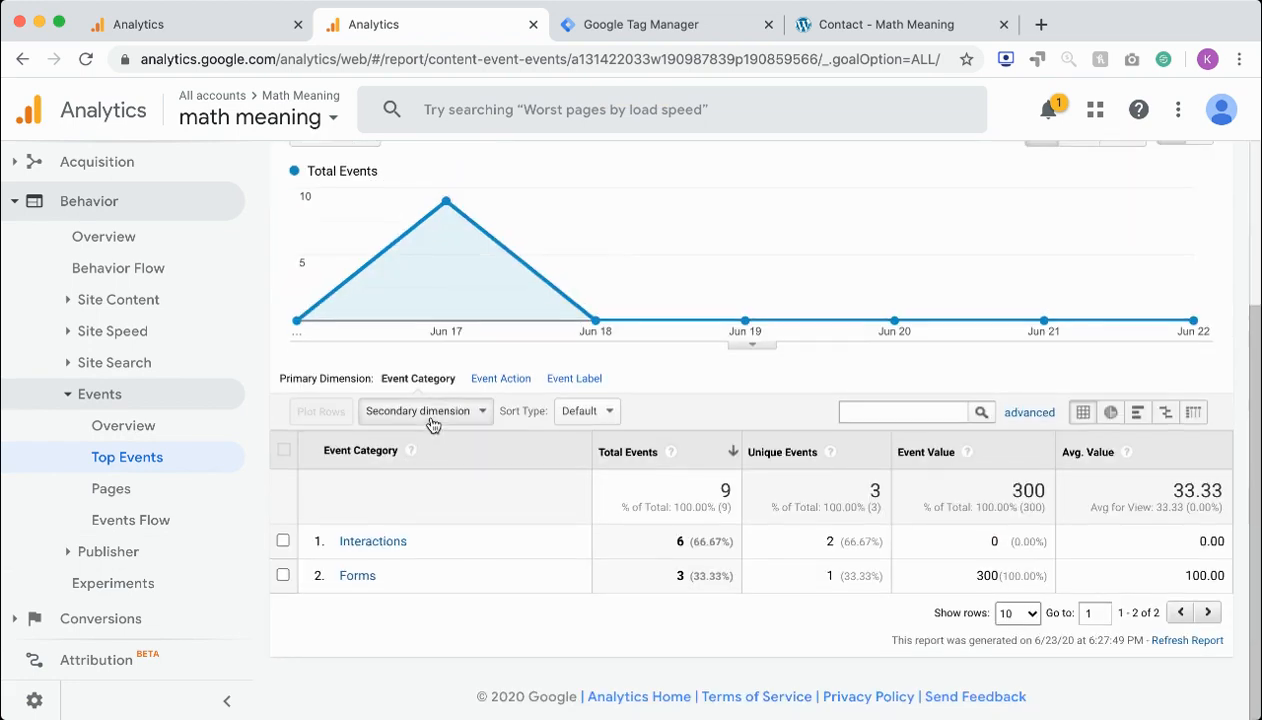
Add timestamp as the secondary dimension of the event category table and look over the report
left_click(432, 418)
type("tim")
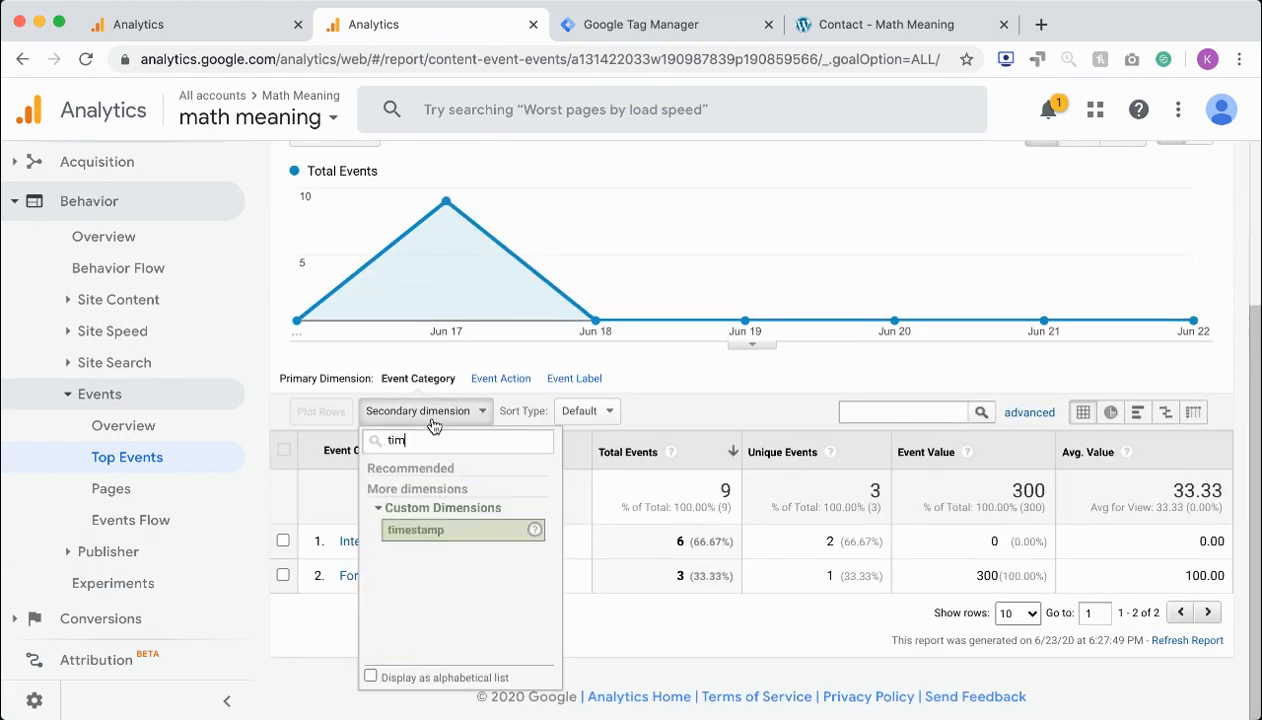
left_click(438, 529)
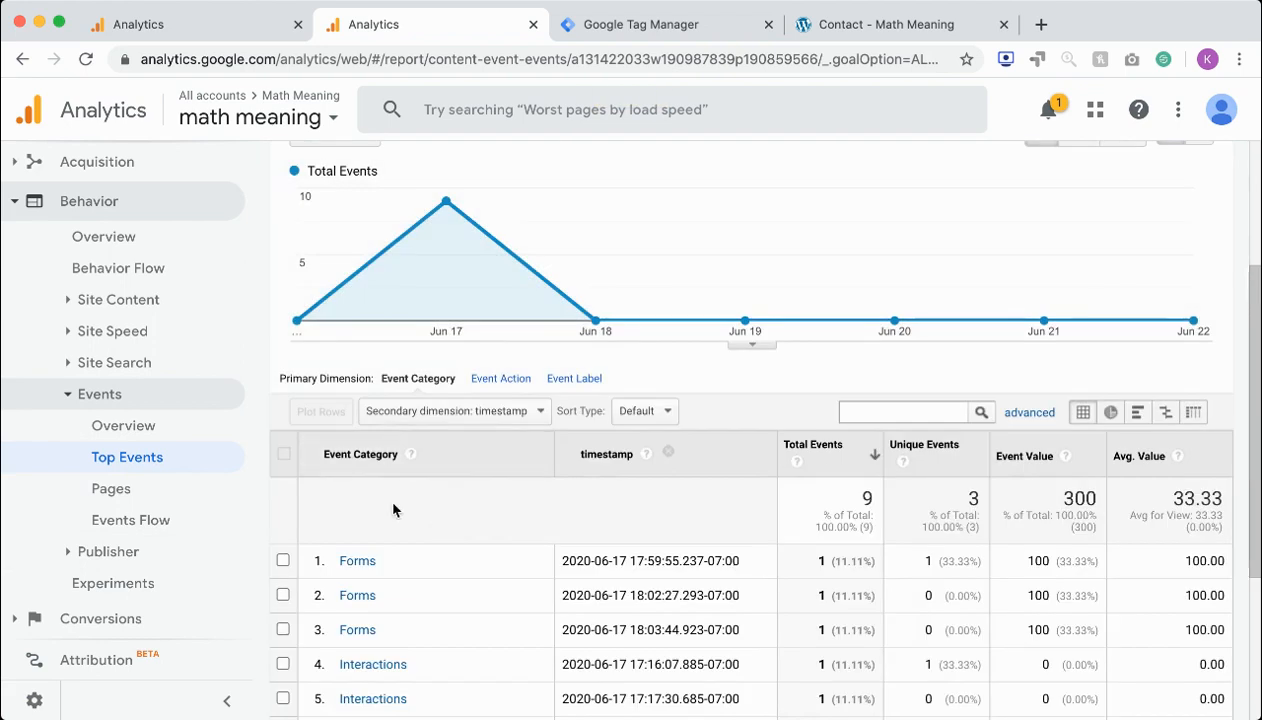
scroll(393, 510, "up", 2)
scroll(393, 510, "down", 3)
scroll(393, 510, "up", 4)
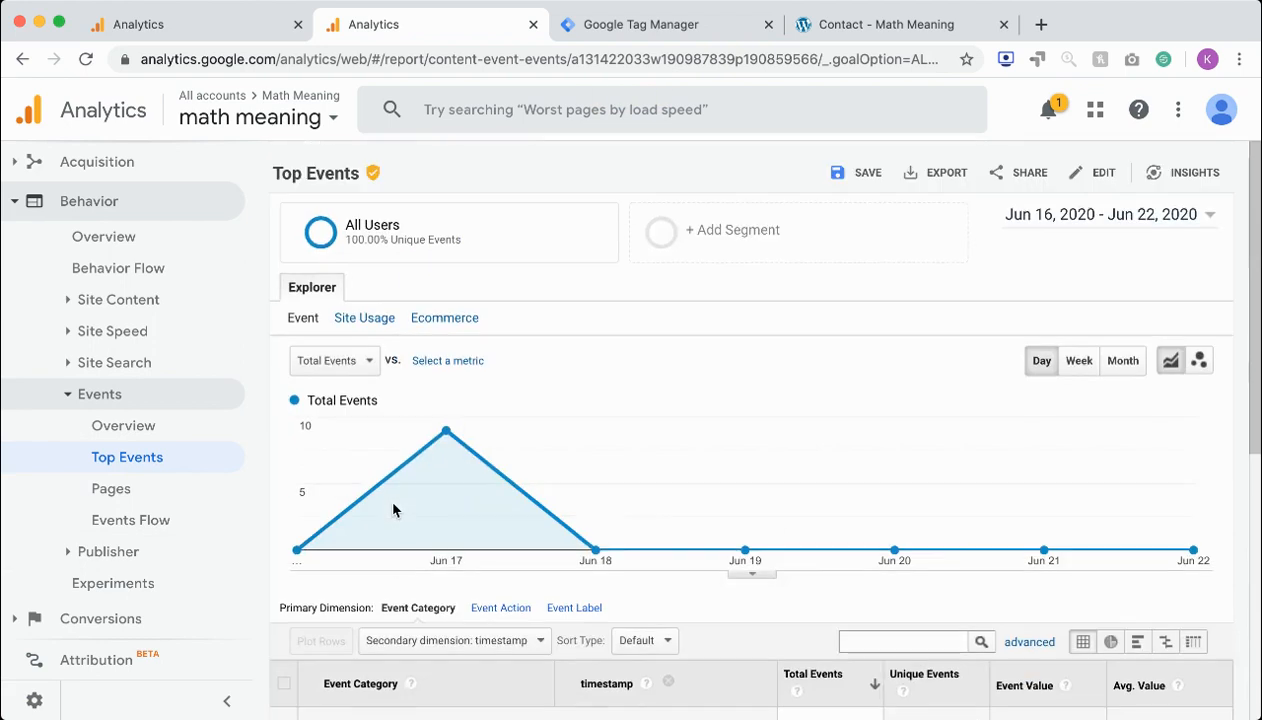
Drill into the Forms event category and set the report's date range to Jun 23, 2020 only
scroll(393, 510, "down", 4)
left_click(355, 612)
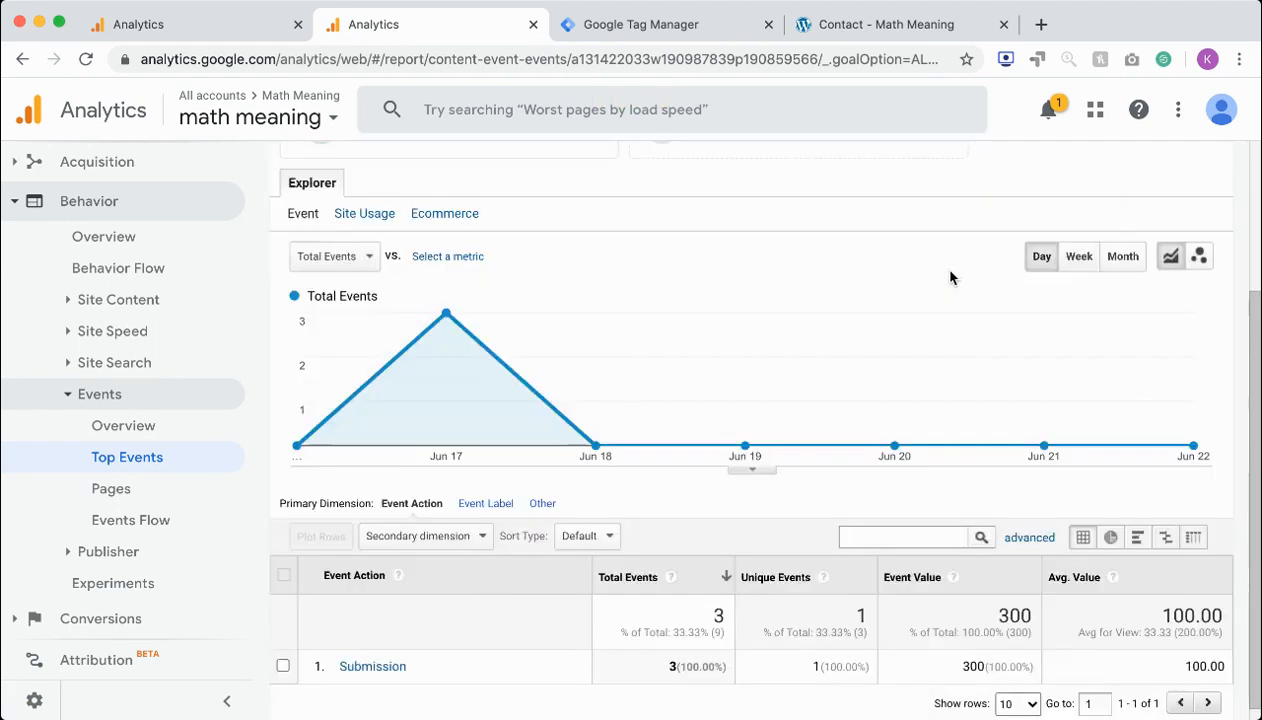
left_click(1105, 214)
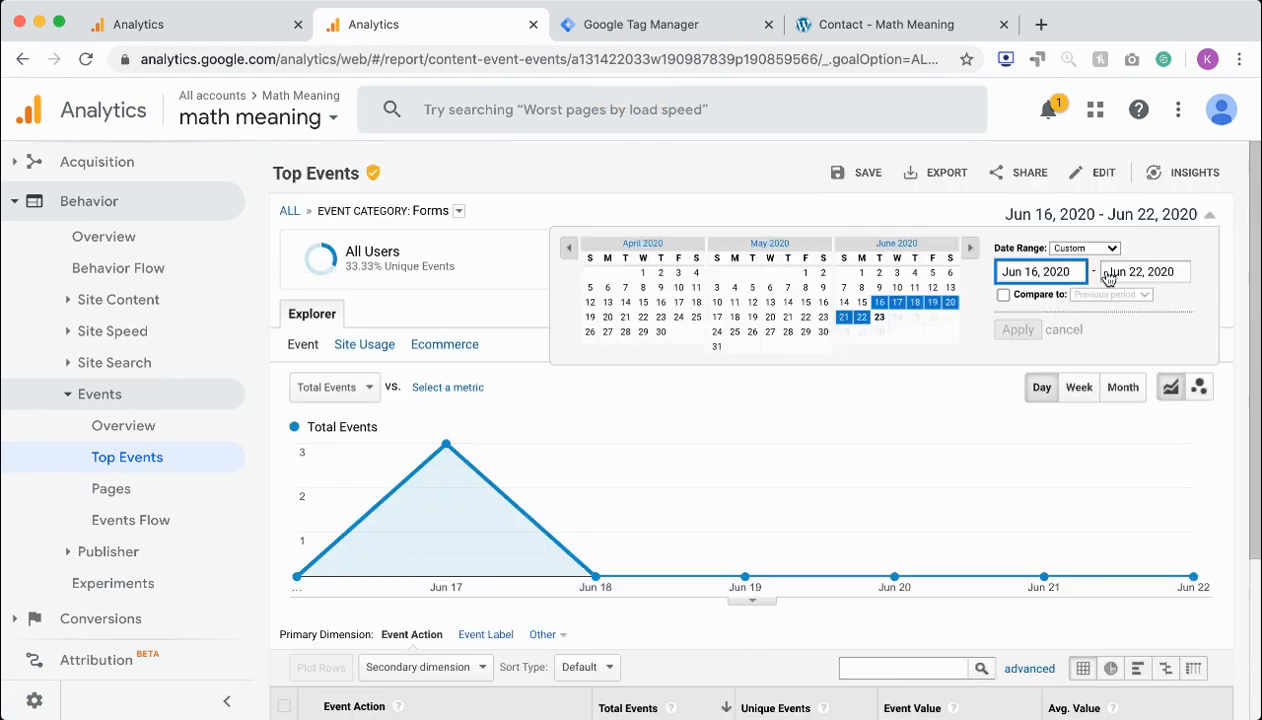
left_click(876, 317)
left_click(1016, 329)
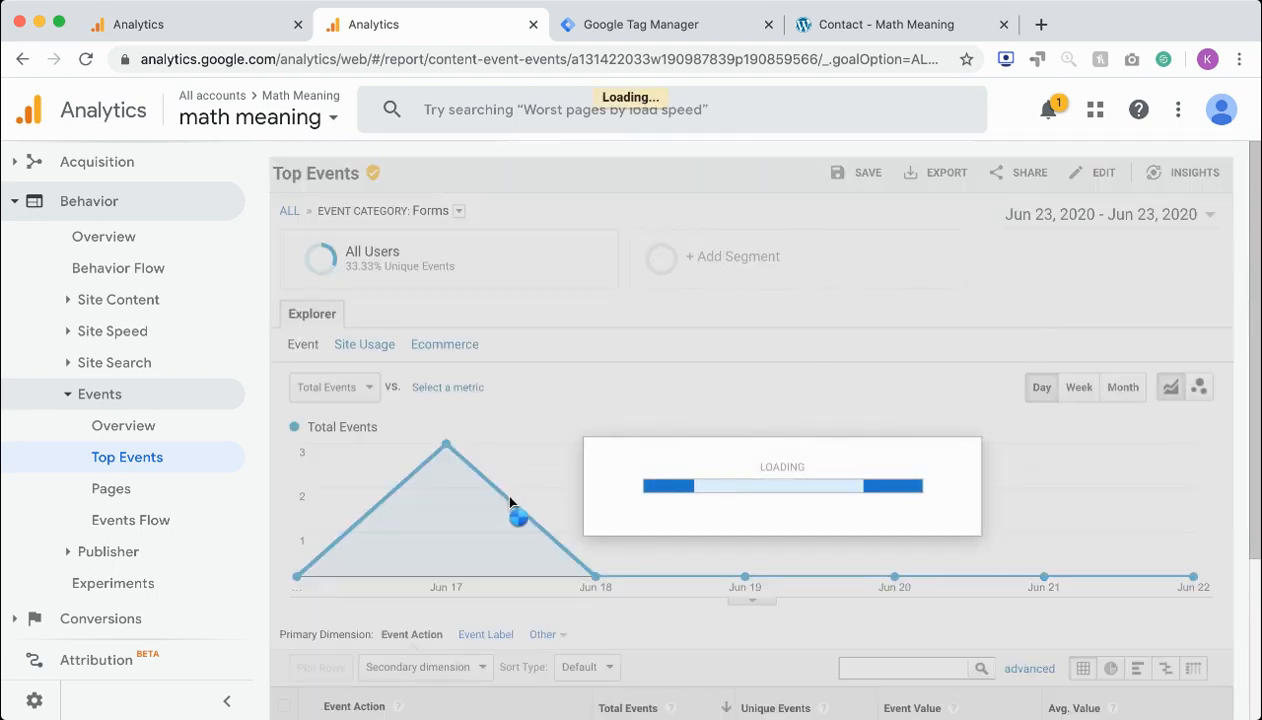
scroll(515, 505, "down", 5)
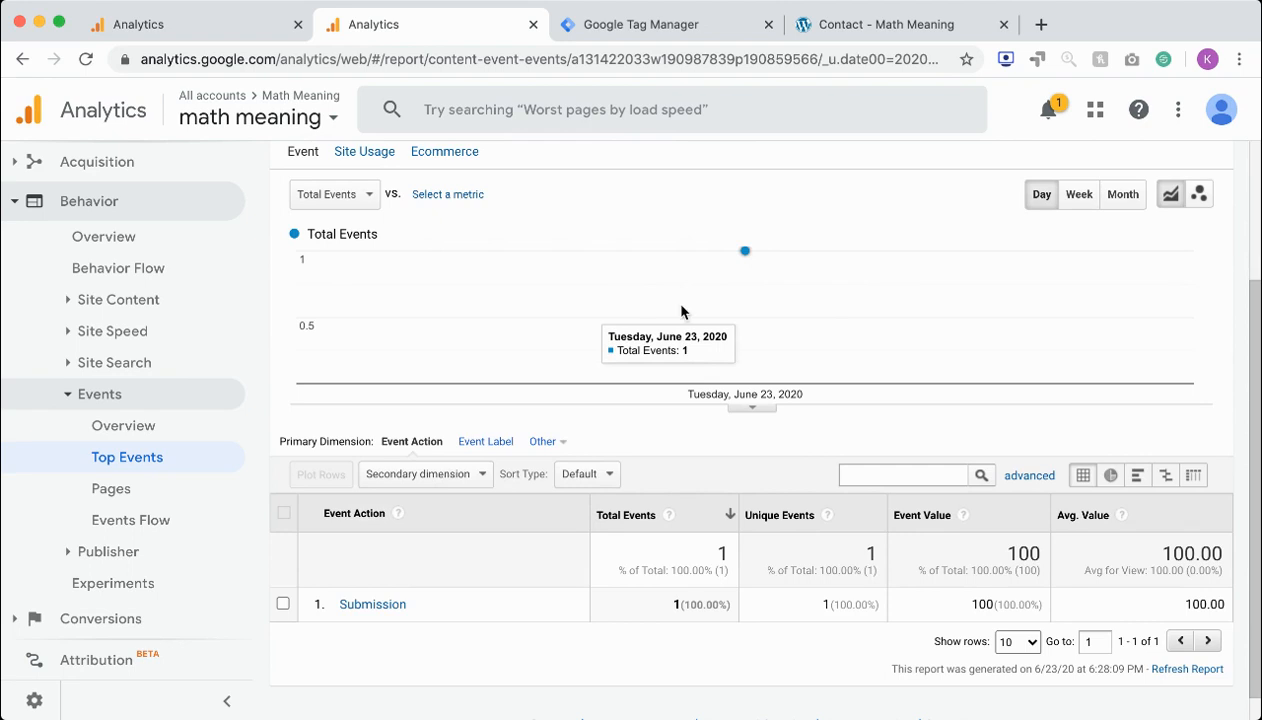
Add timestamp as the secondary dimension of the event action table and examine the Submission row's timestamp and event value
left_click(408, 485)
type("tim")
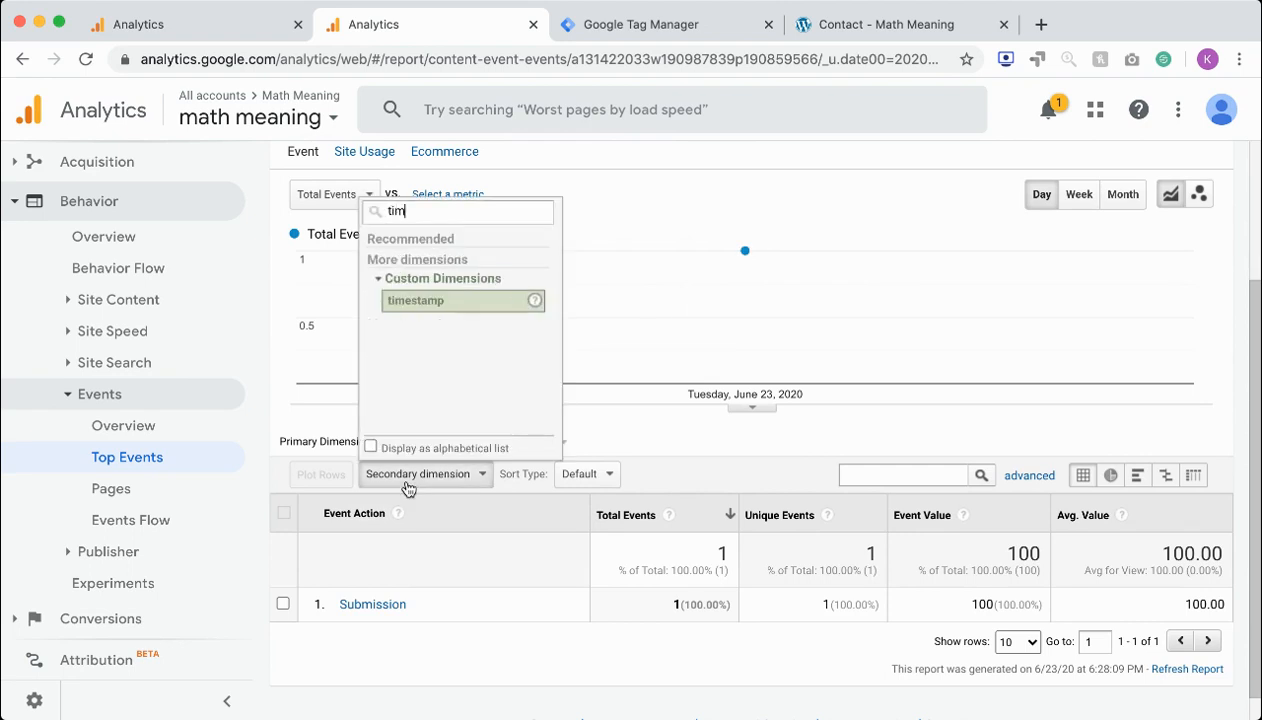
left_click(440, 302)
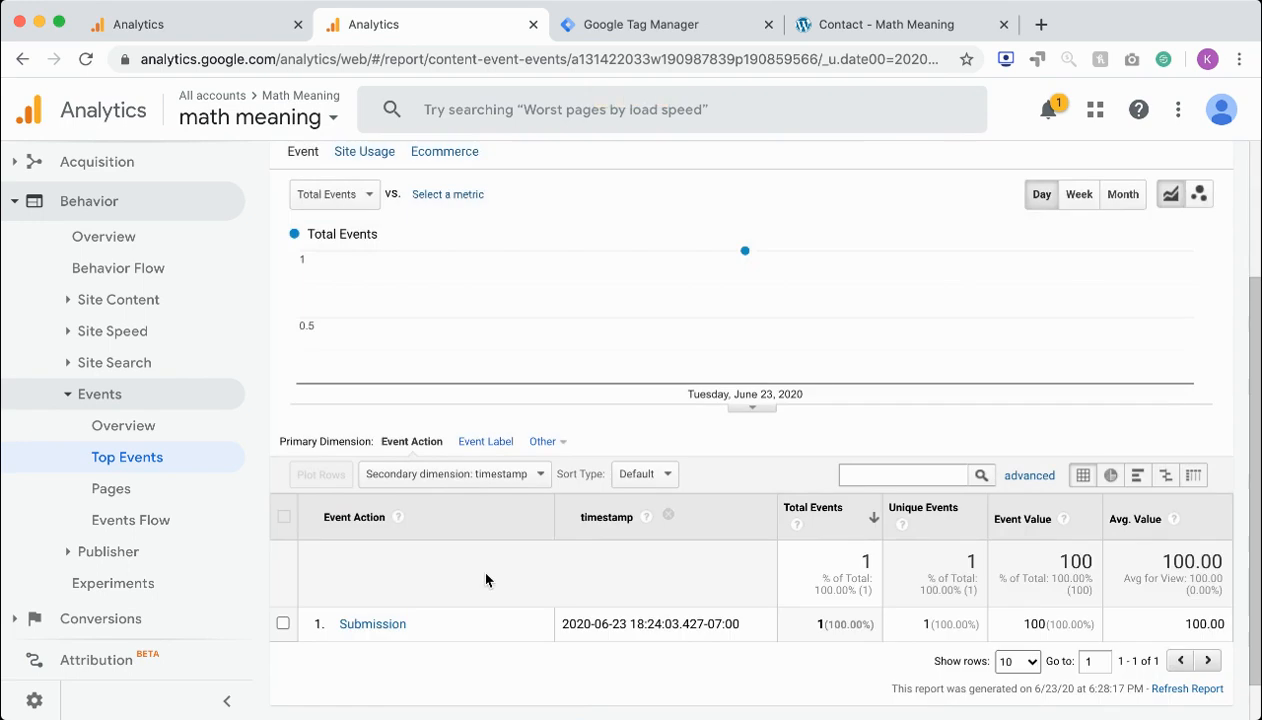
scroll(482, 572, "down", 1)
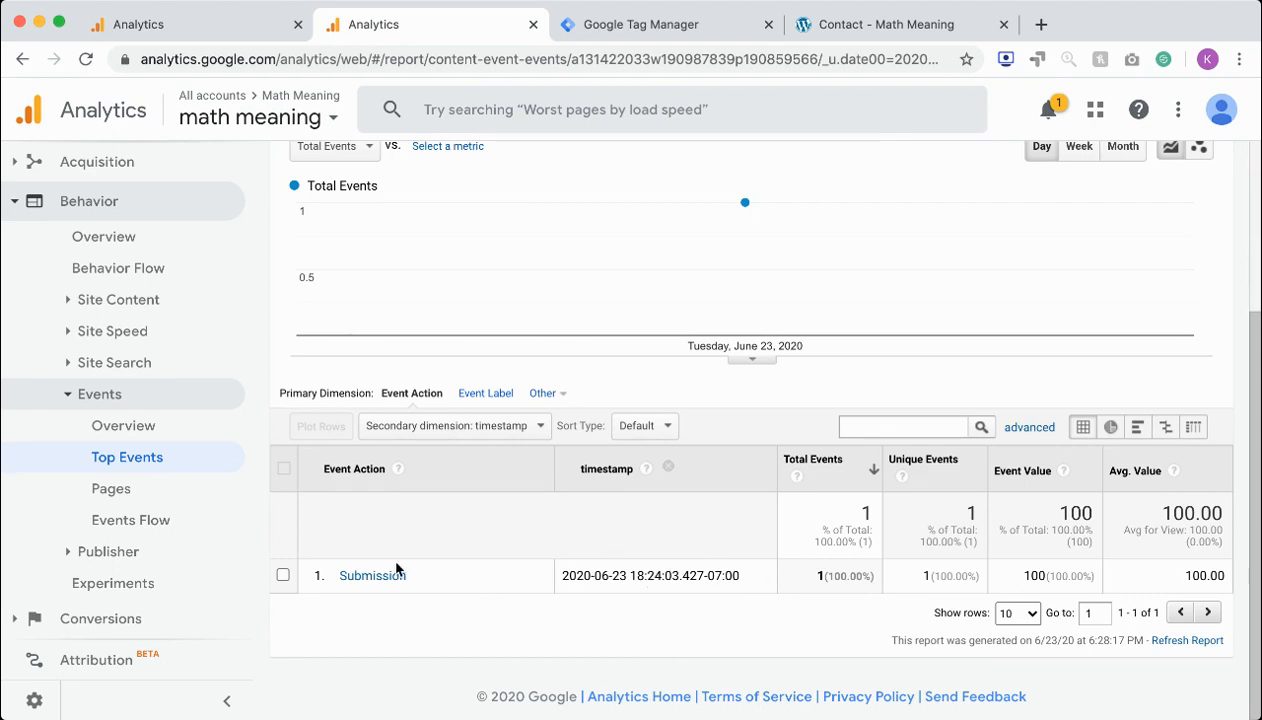
triple_click(716, 579)
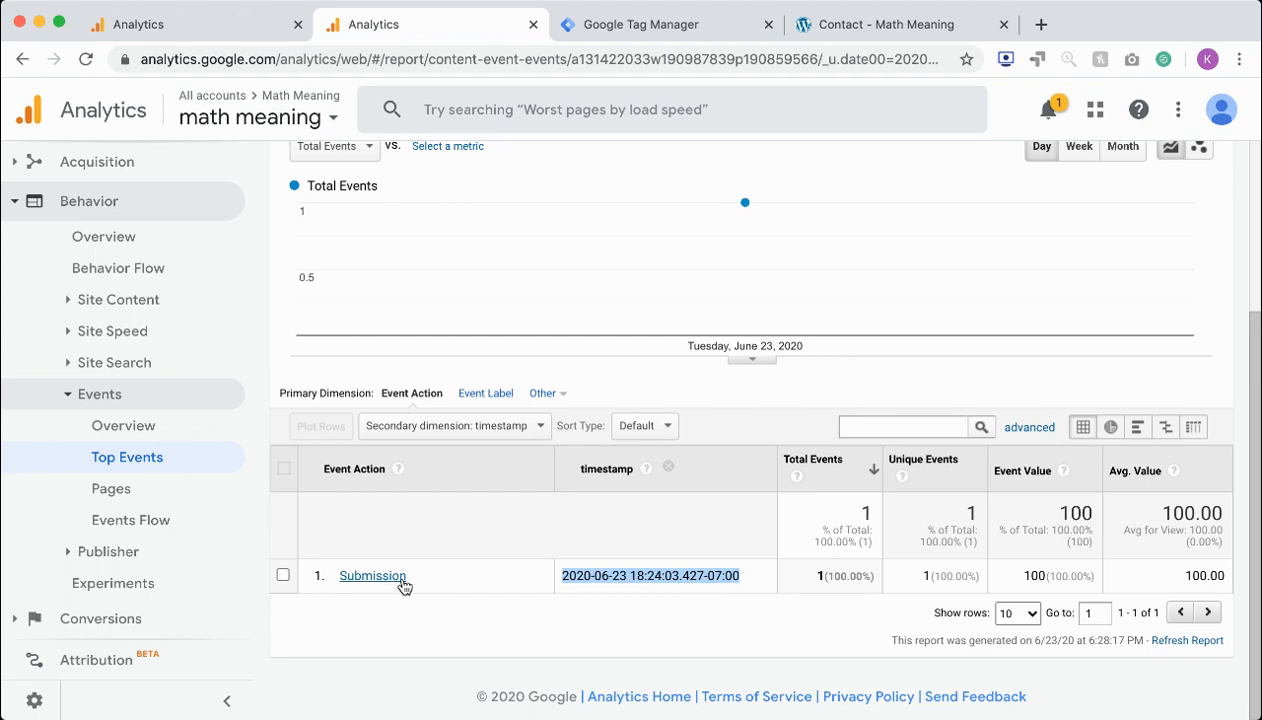
triple_click(1041, 575)
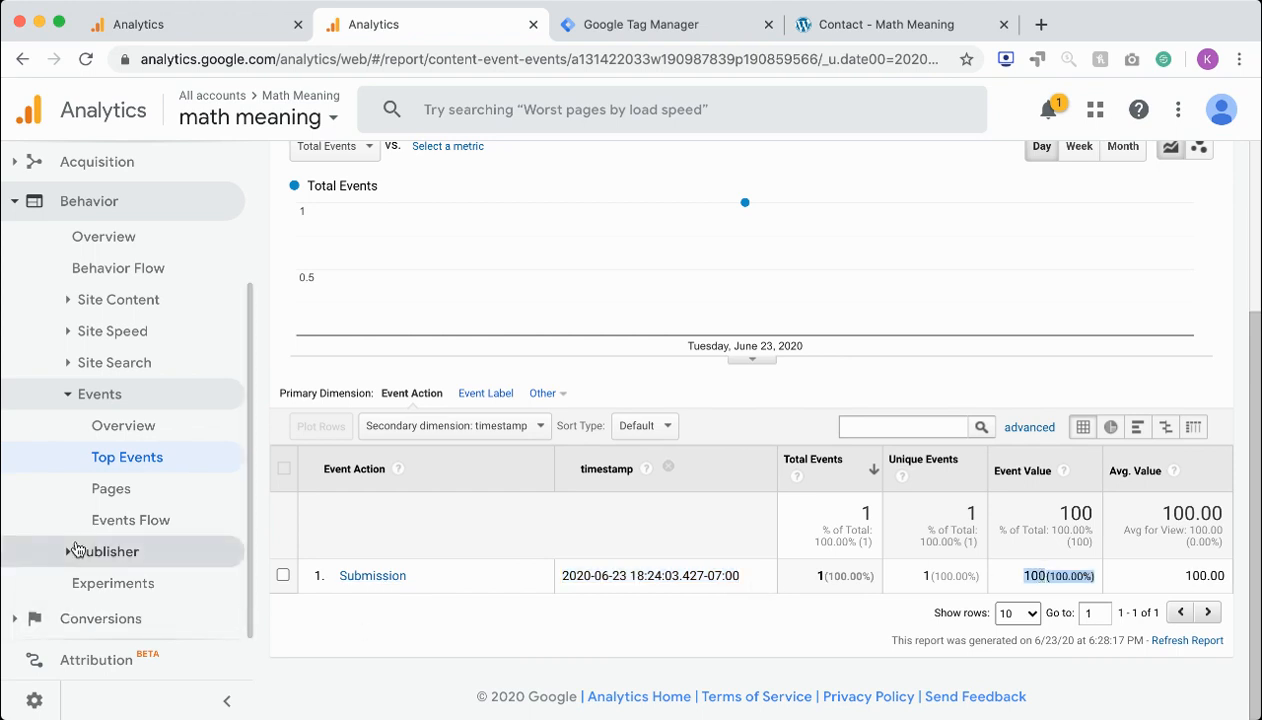
Open the Goals Overview report under Conversions and examine the goal completions, goal value and conversion rate
left_click(15, 626)
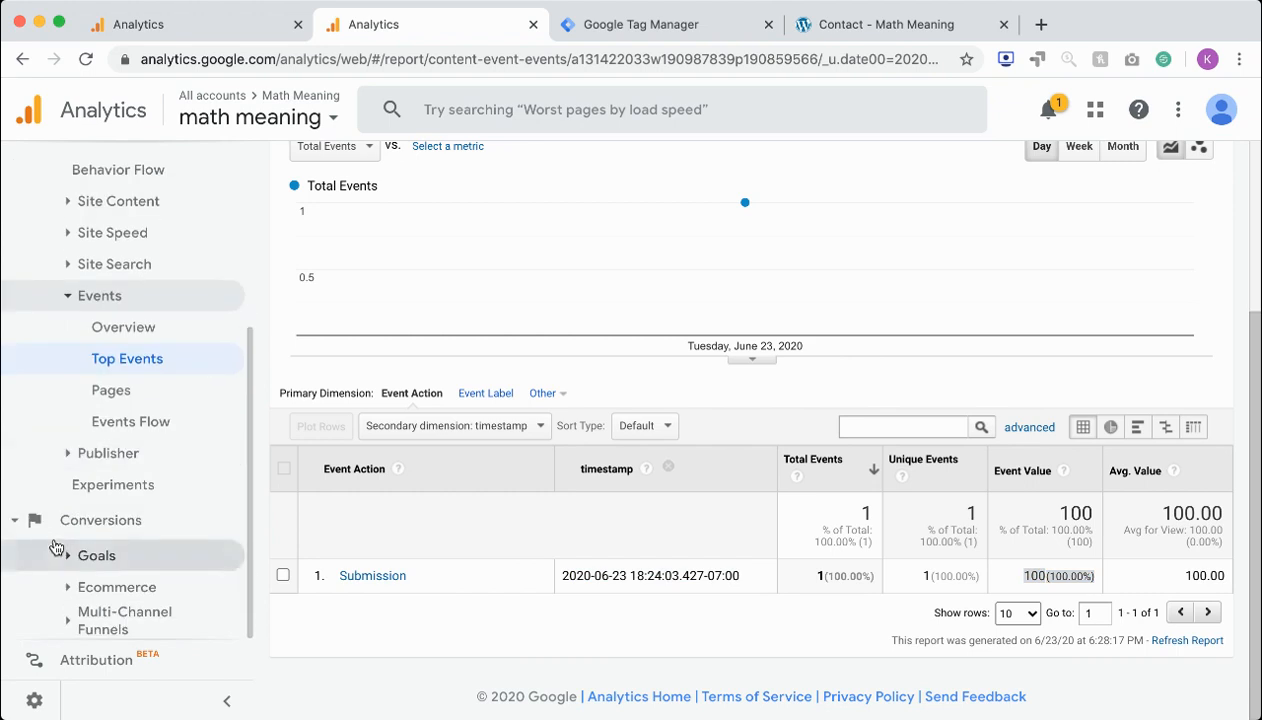
left_click(86, 557)
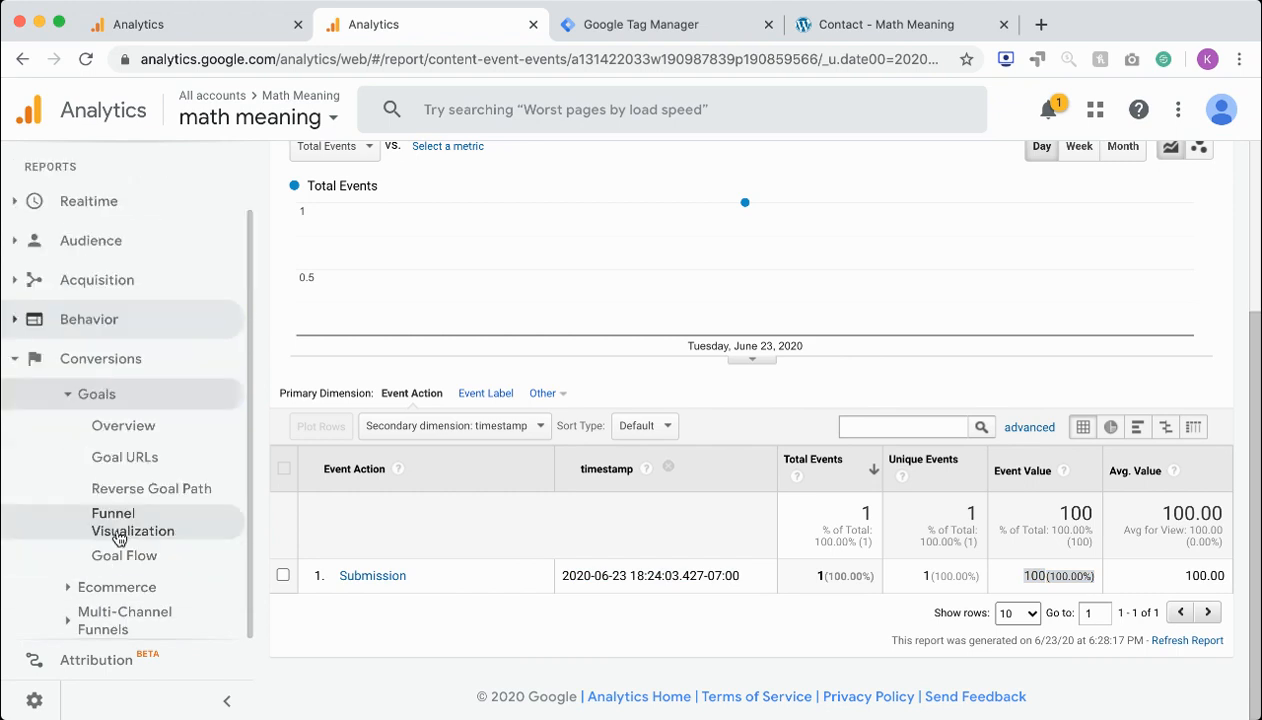
left_click(124, 437)
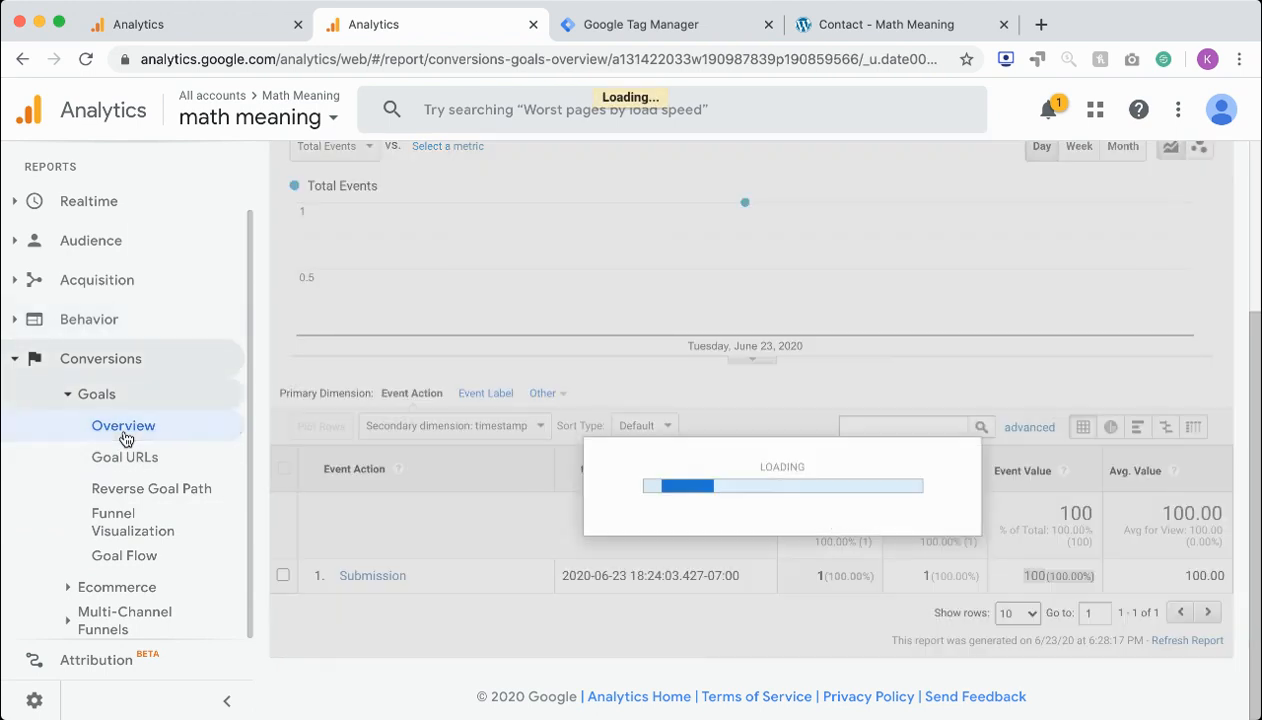
scroll(453, 451, "down", 1)
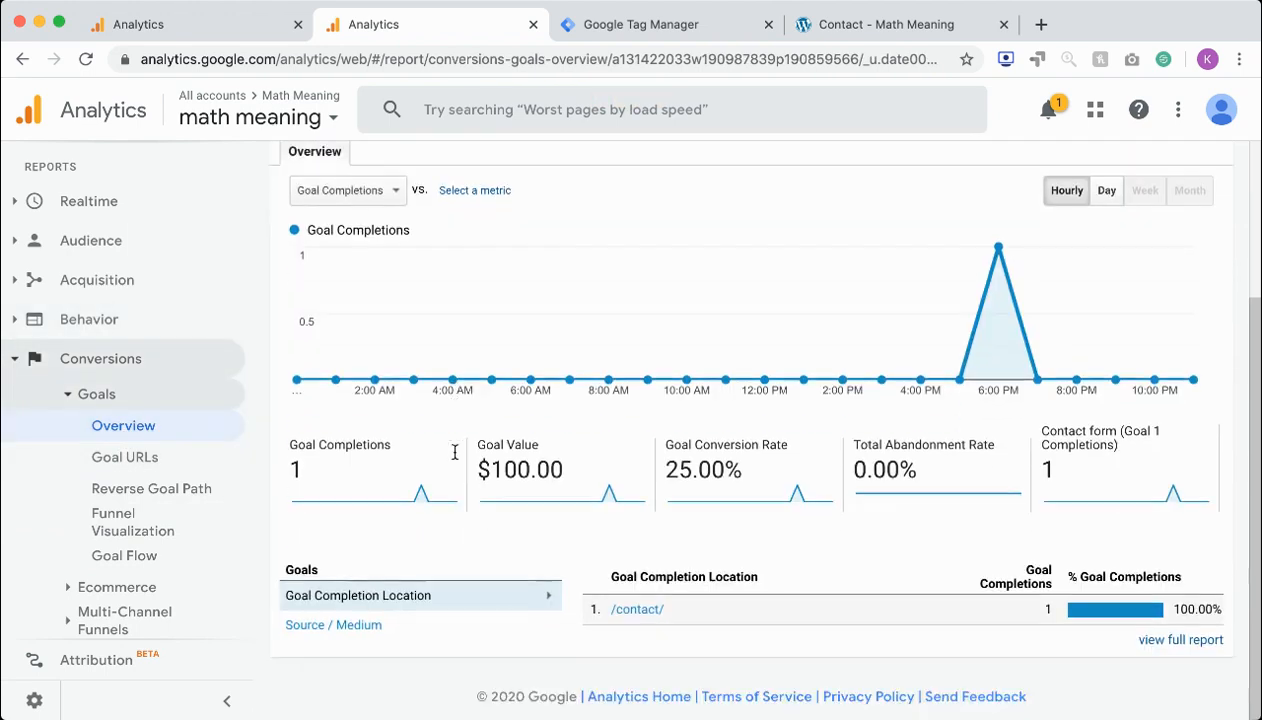
scroll(456, 459, "up", 4)
scroll(687, 445, "down", 4)
Open the Goal URLs report, add timestamp as its secondary dimension, and check the timestamp for the /contact/ page
left_click(188, 458)
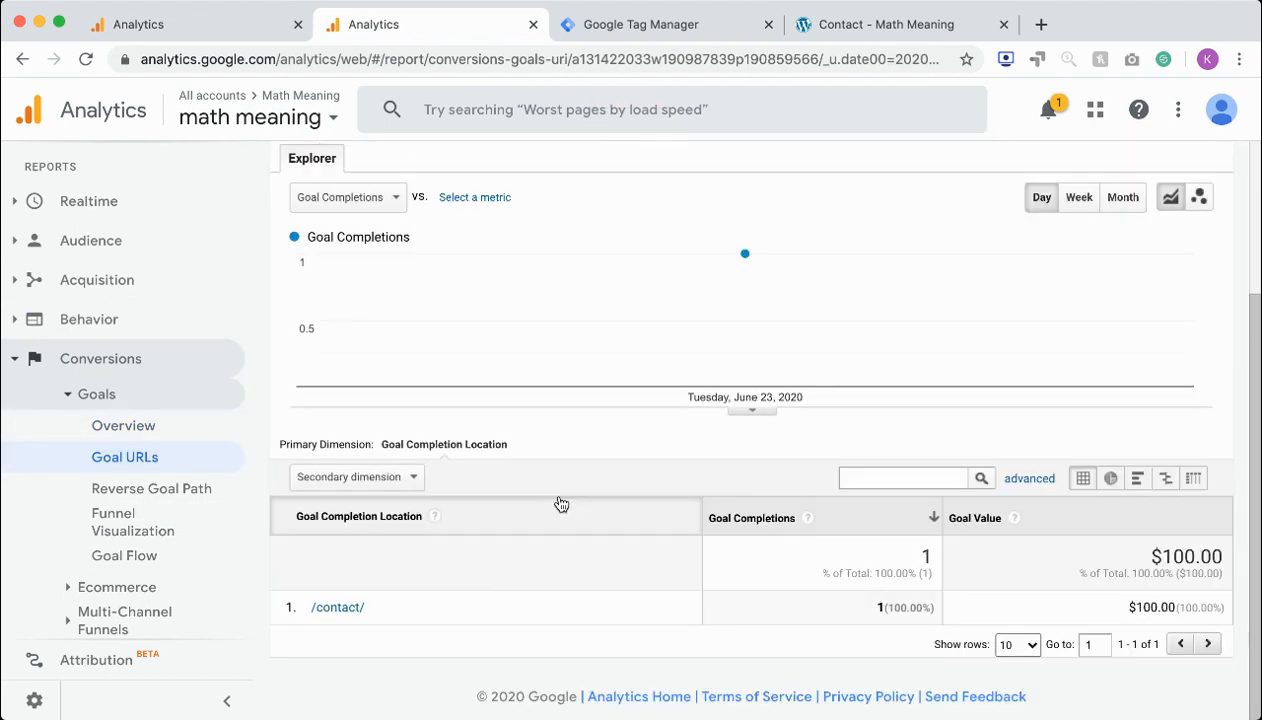
left_click(378, 479)
type("ses")
left_click(339, 262)
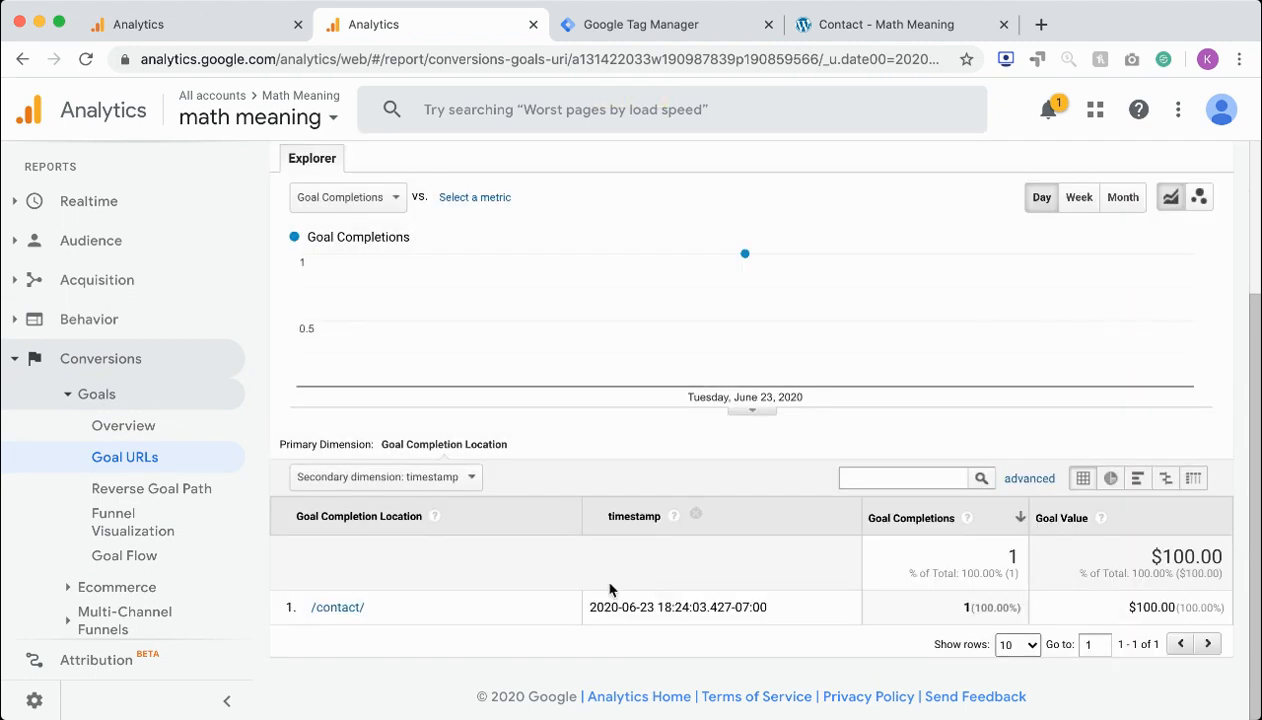
triple_click(627, 601)
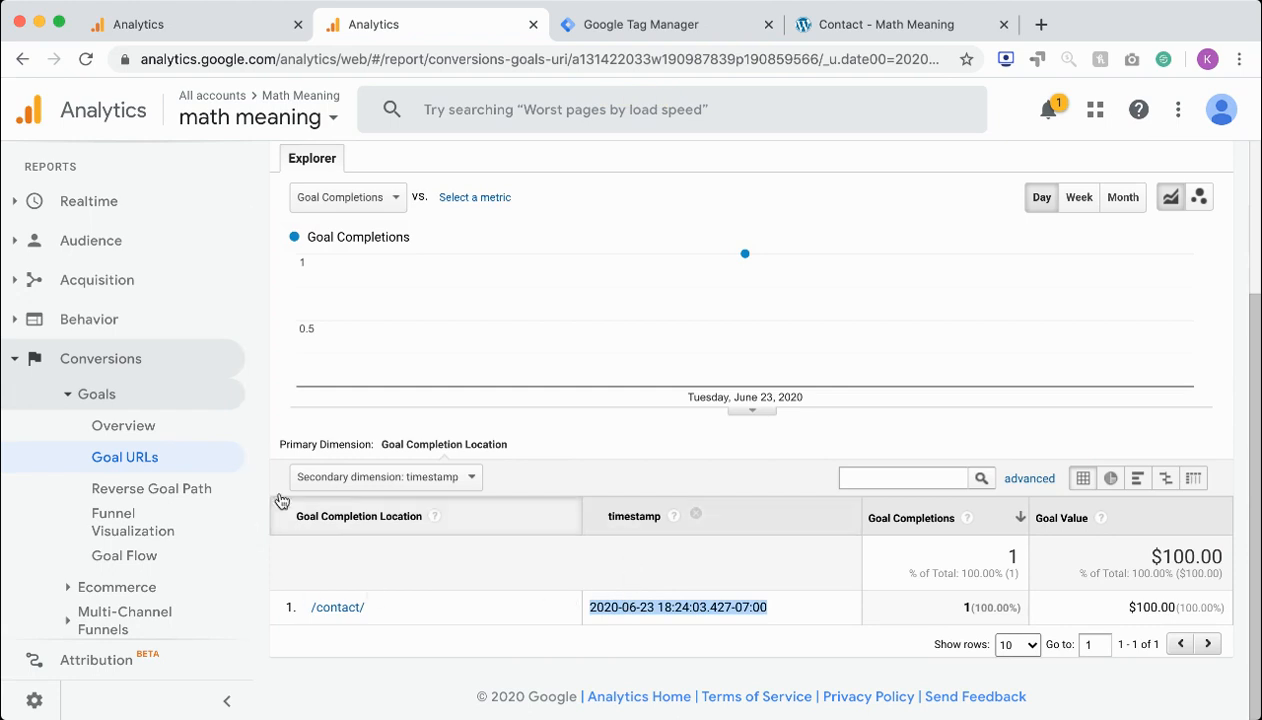
Look at the available goal options in the Goal URLs report and check the /contact/ row's completions and goal value
scroll(320, 408, "up", 3)
scroll(325, 404, "up", 1)
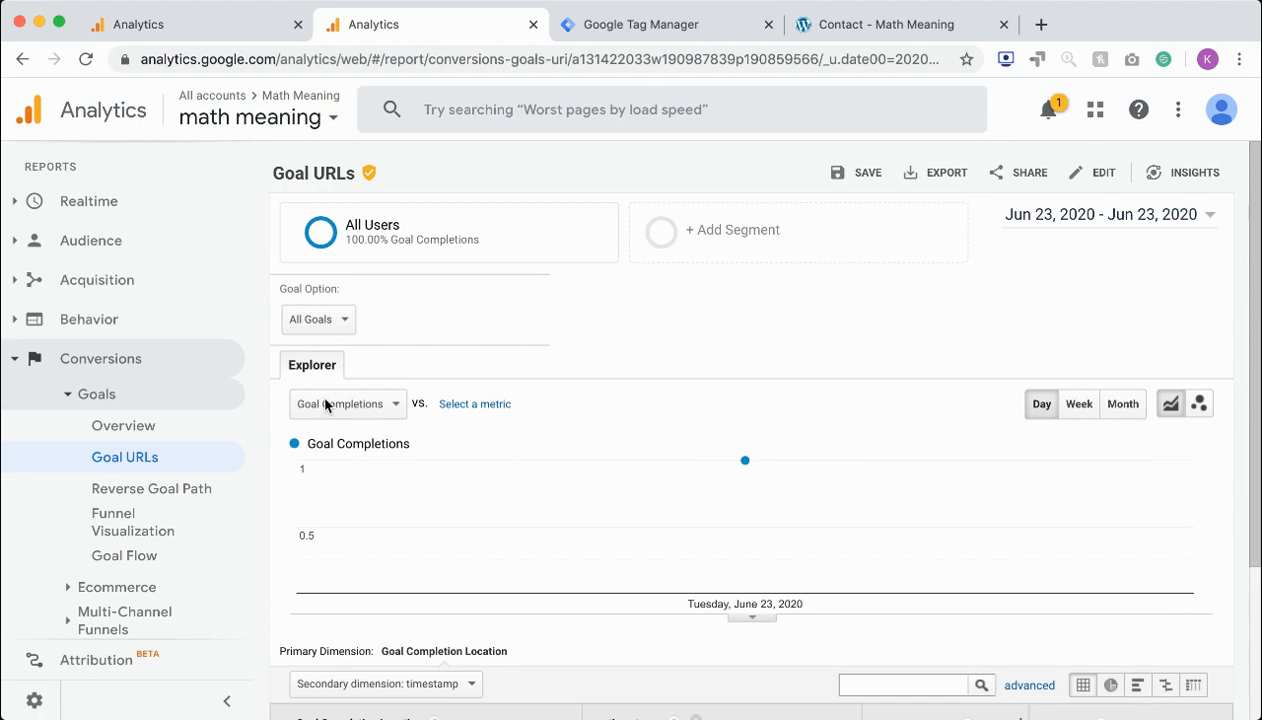
left_click(312, 320)
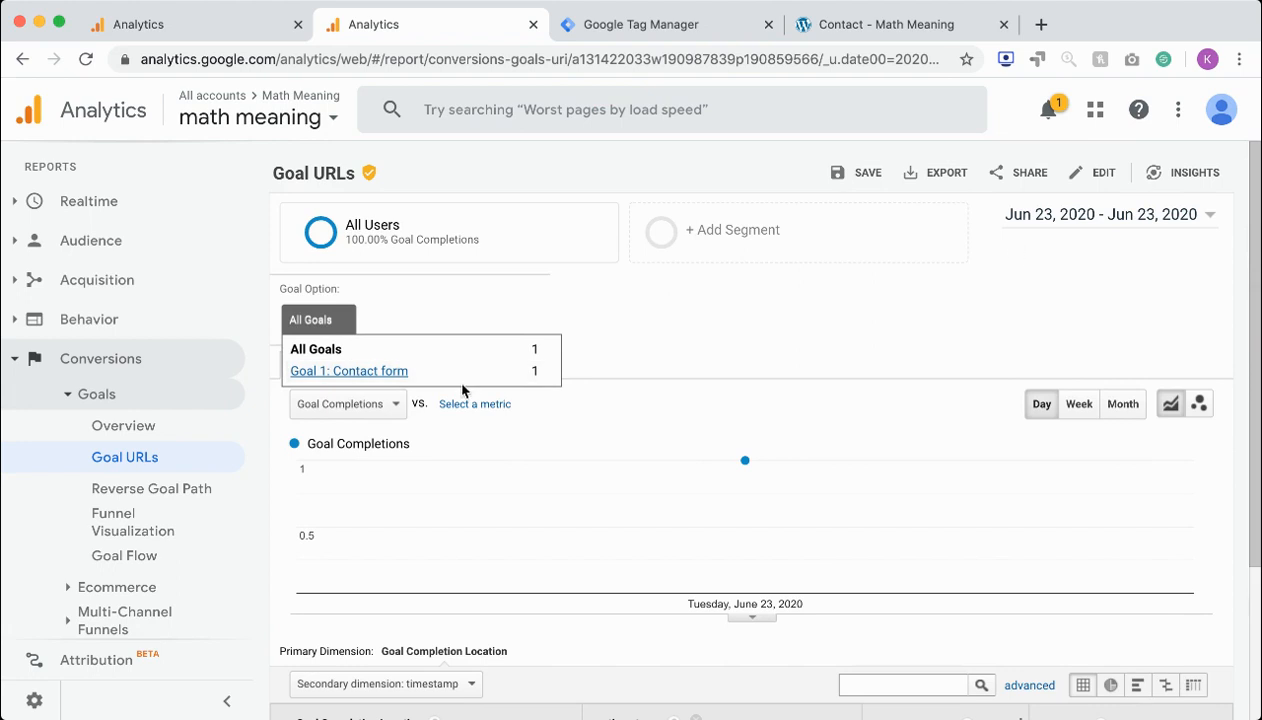
scroll(555, 403, "down", 5)
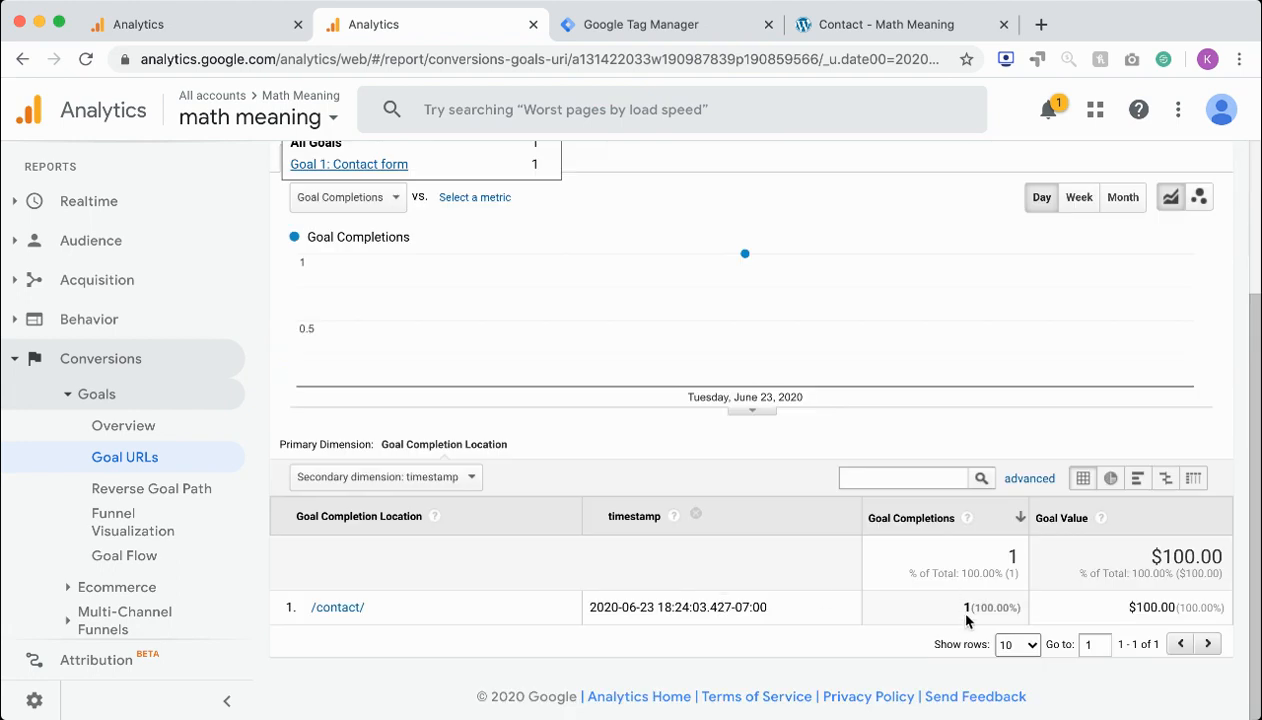
double_click(1137, 603)
left_click(790, 620)
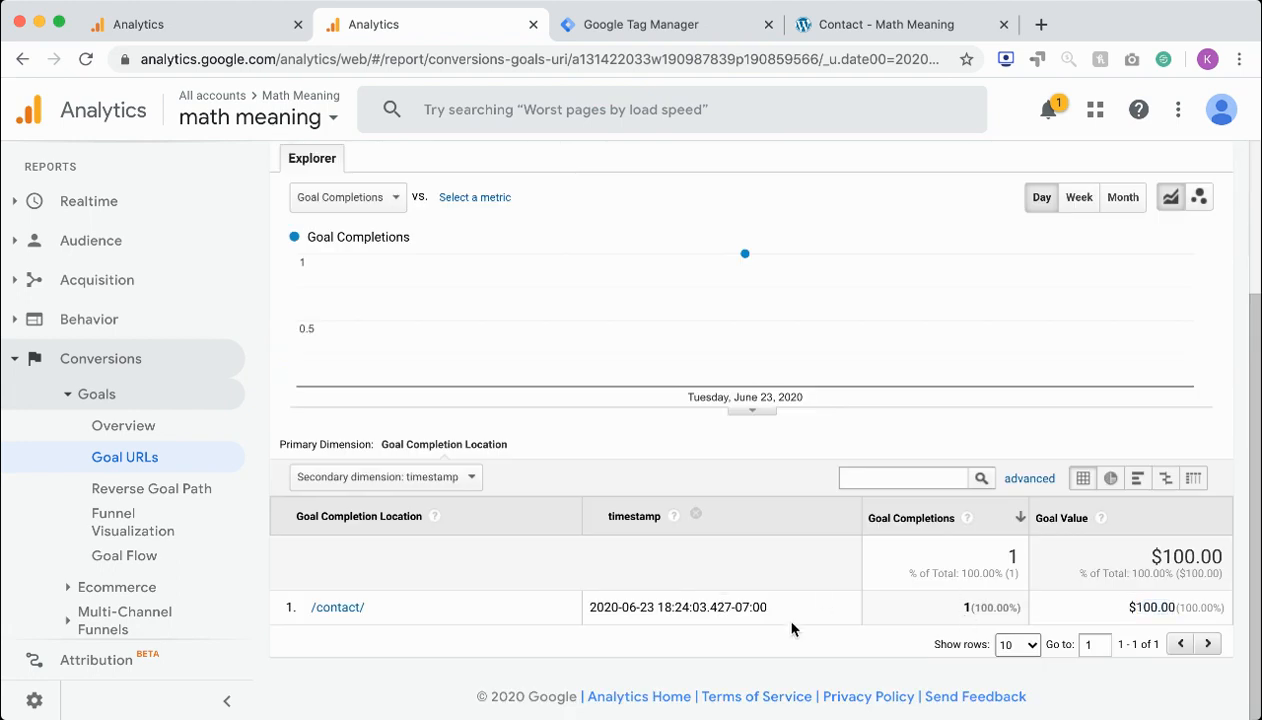
Switch to Google Tag Manager and look over the workspace's list of tags and their firing triggers
left_click(183, 32)
left_click(652, 22)
scroll(557, 383, "down", 2)
scroll(552, 369, "up", 3)
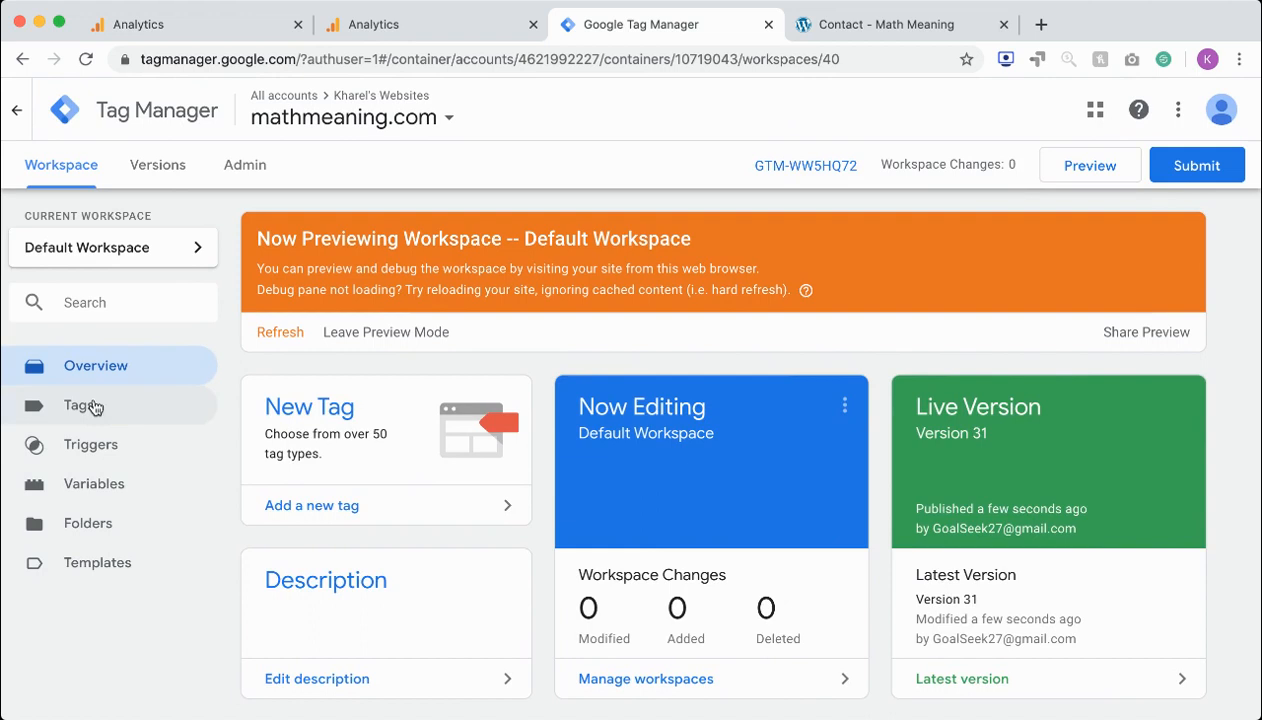
left_click(90, 407)
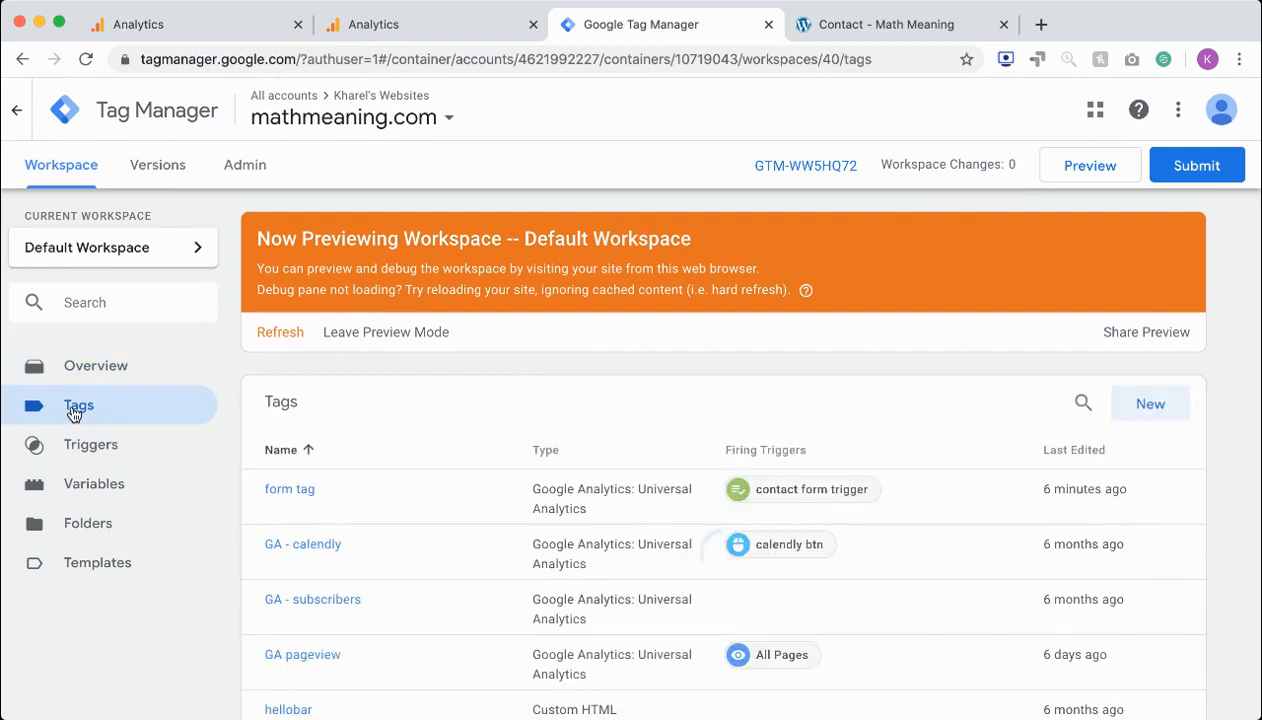
scroll(363, 476, "down", 2)
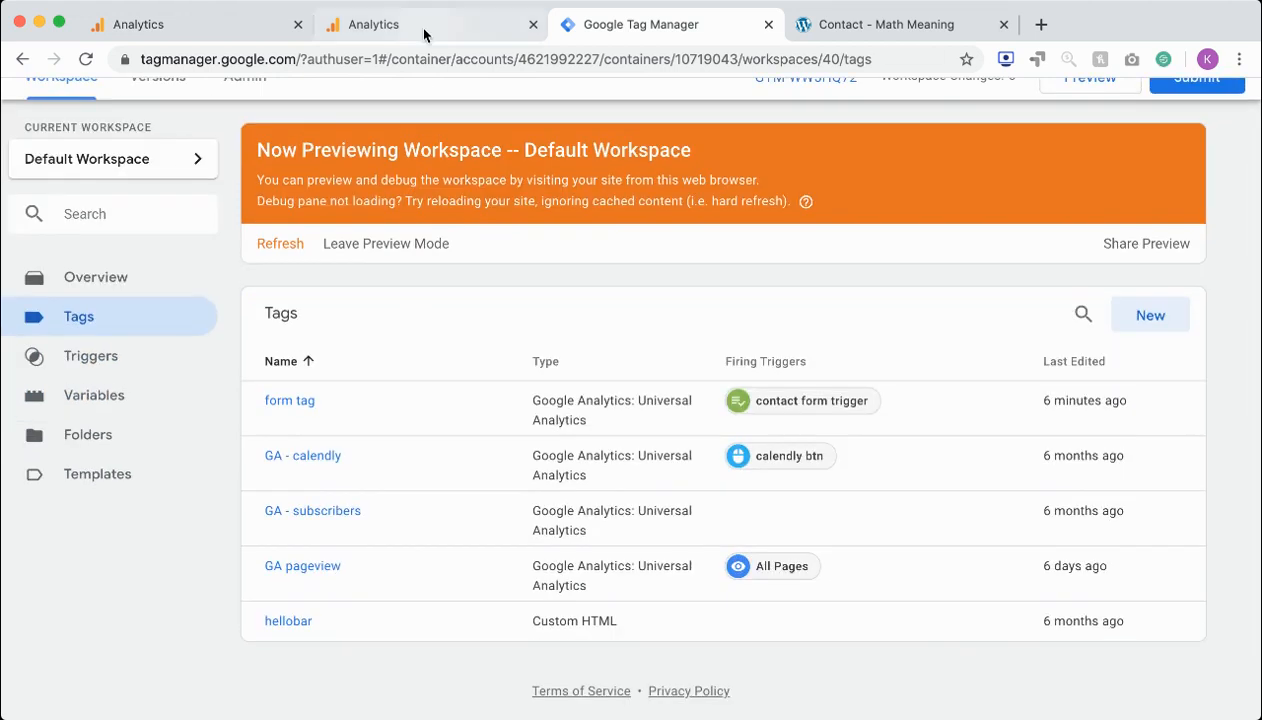
Switch back to Google Analytics, glance at the Source/Medium report, and review the Goal URLs report again
left_click(418, 32)
left_click(195, 28)
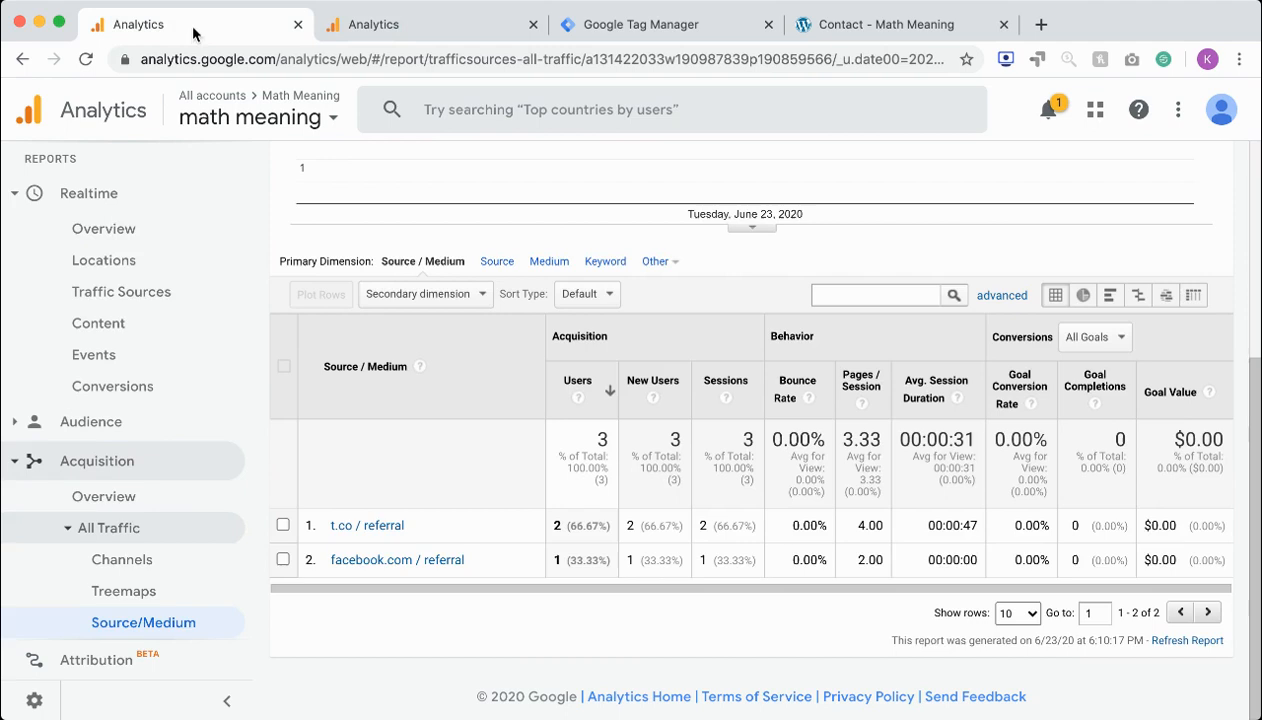
left_click(423, 28)
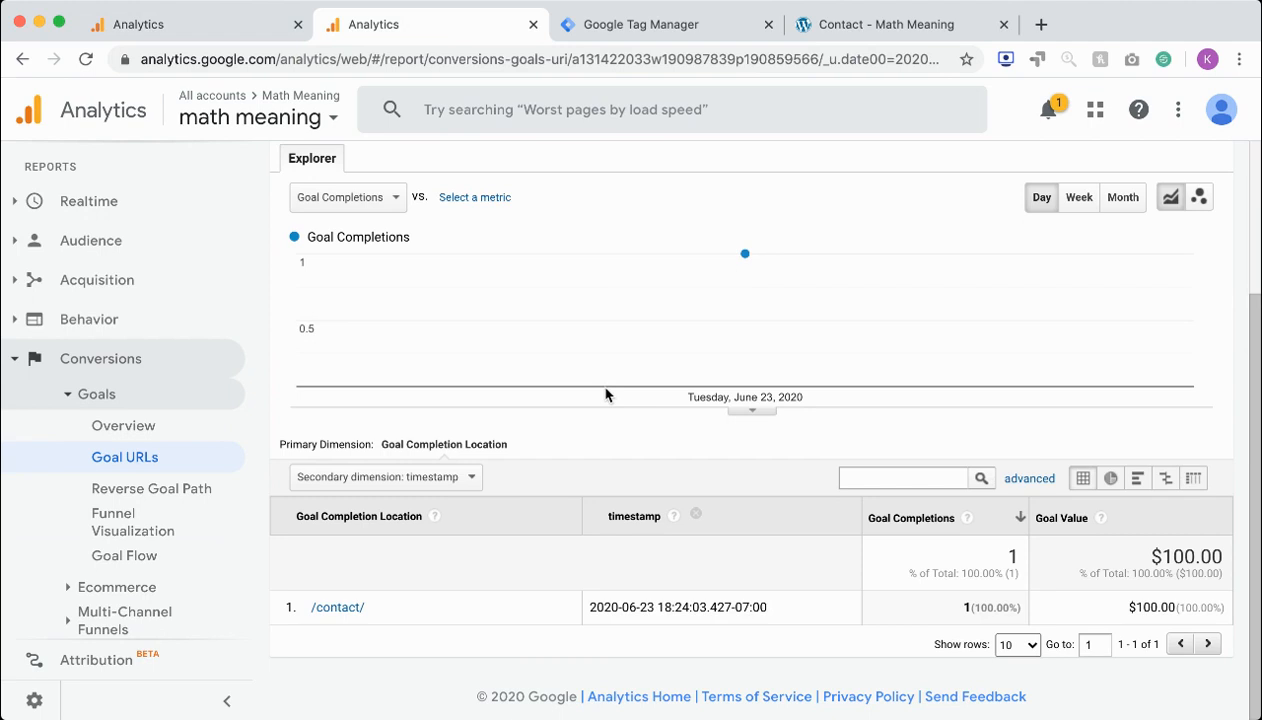
scroll(591, 343, "up", 4)
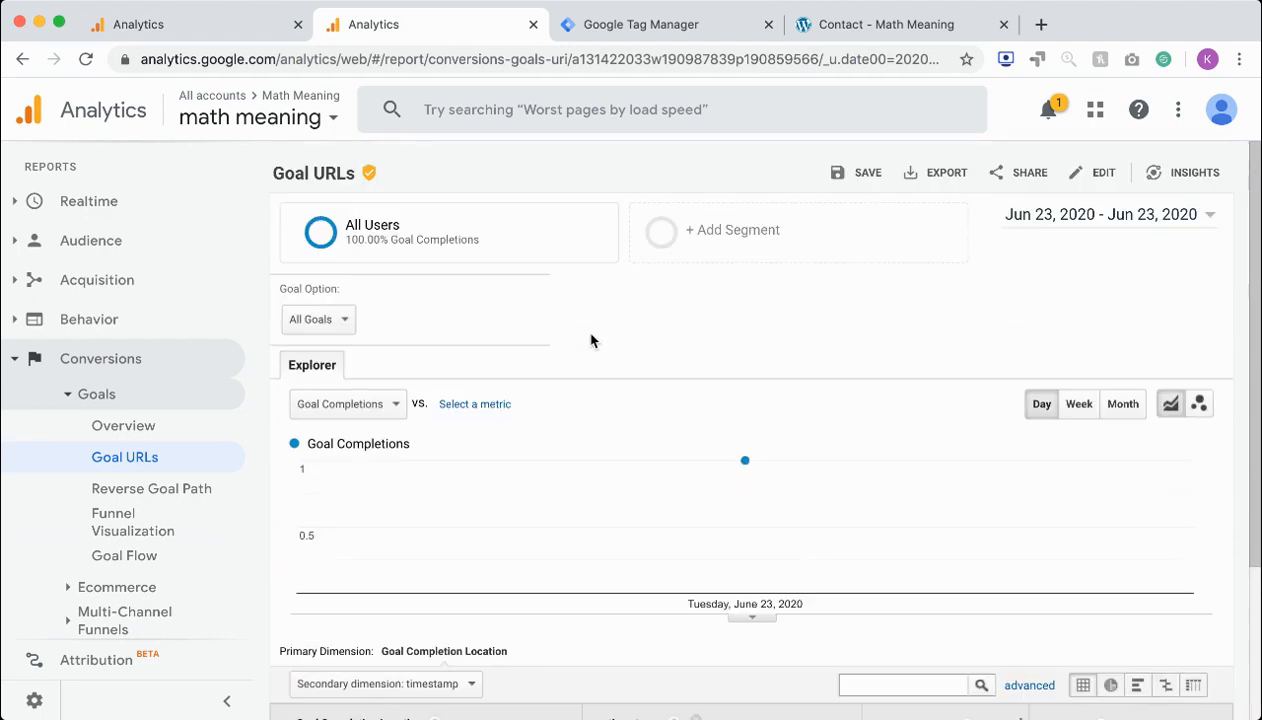
scroll(591, 343, "down", 1)
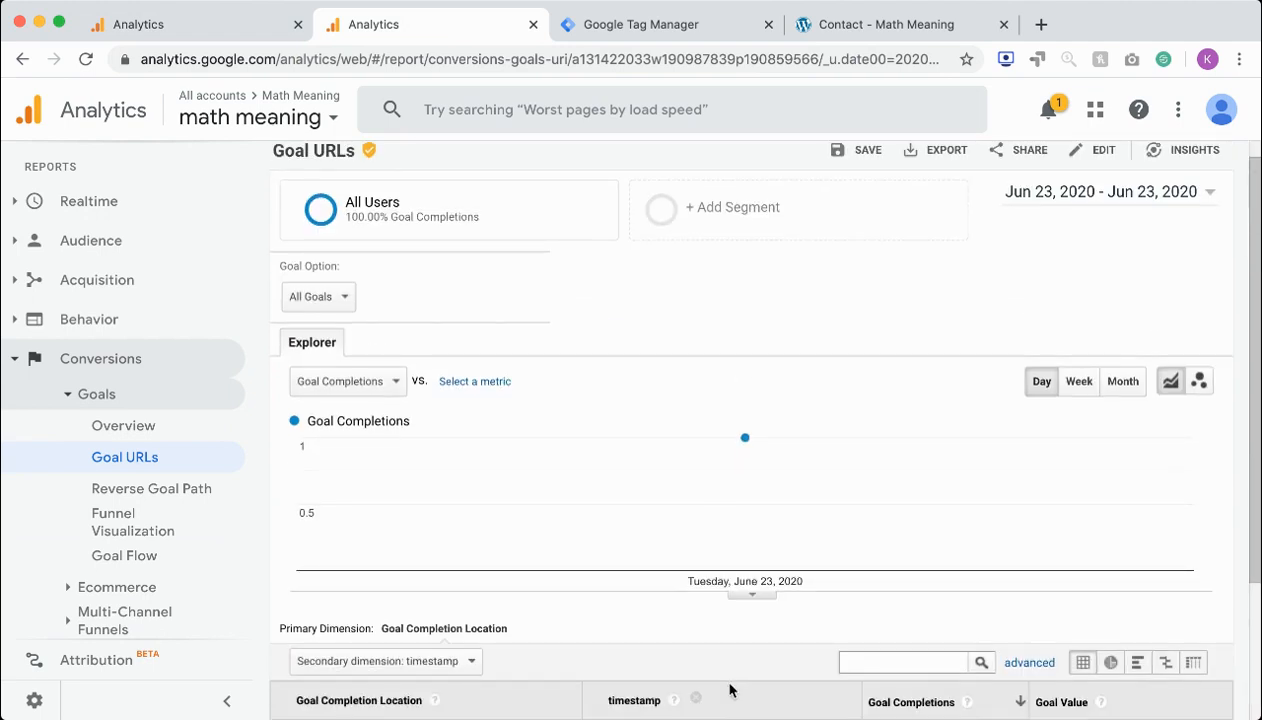